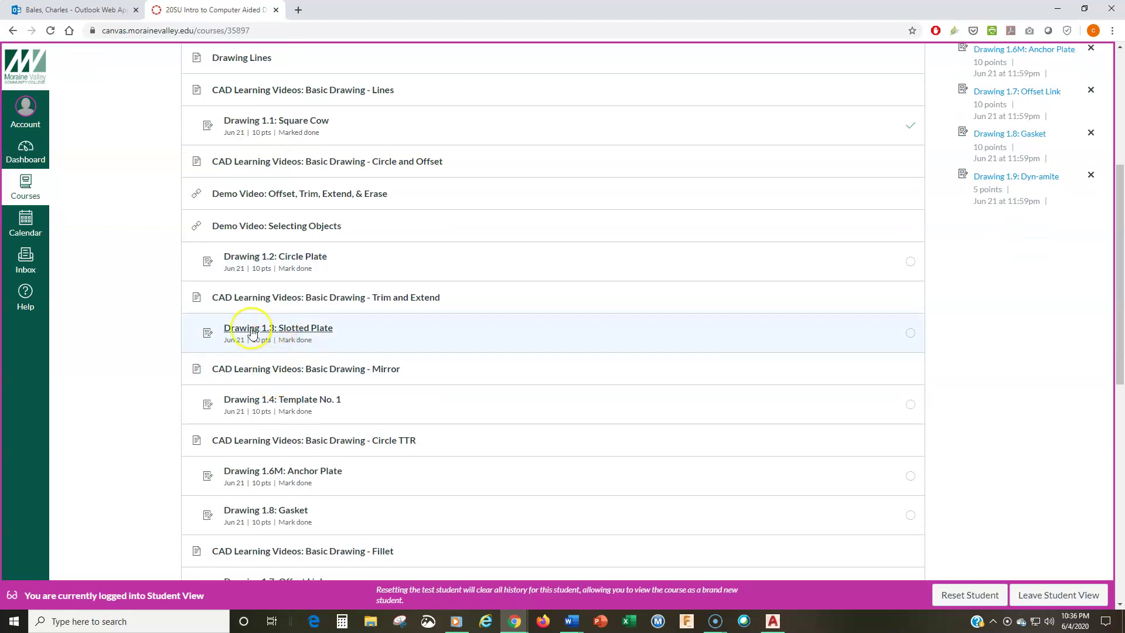
- Open the Drawing 1.3: Slotted Plate assignment and its SLOTTED PLATE drawing PDF, bringing the PDF window in front of the assignment page
{"action": "left_click", "coordinate": [304, 330]}
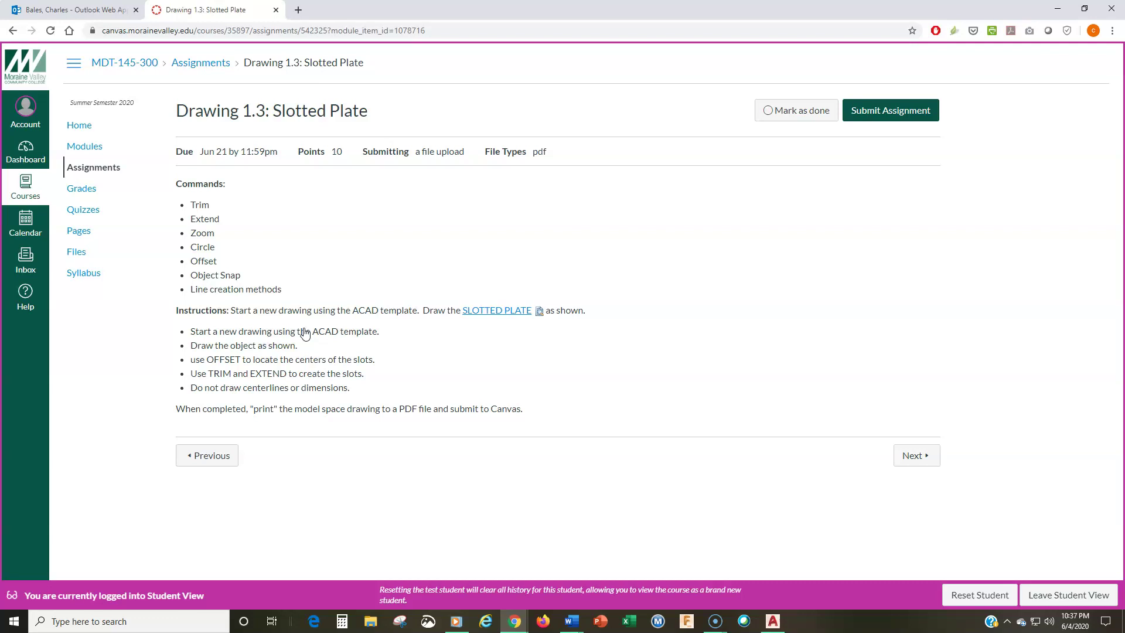
{"action": "left_click", "coordinate": [483, 317]}
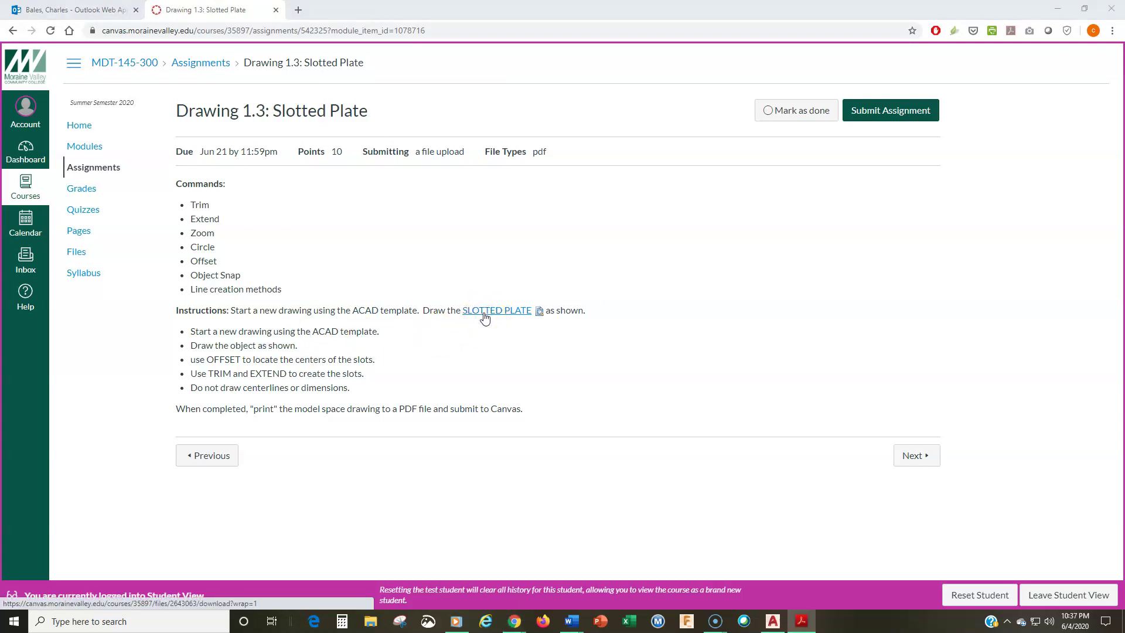
{"action": "left_click_drag", "start_coordinate": [854, 33], "coordinate": [426, 49]}
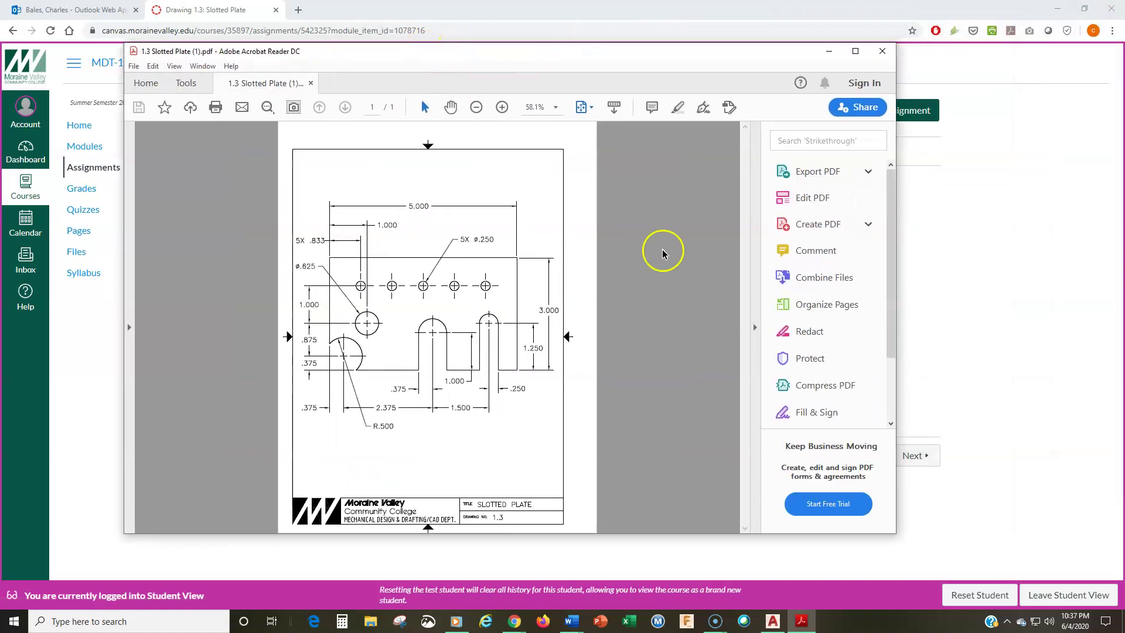
- Collapse the PDF reader's tools pane and enlarge its window so the plate drawing shows larger
{"action": "left_click", "coordinate": [755, 336]}
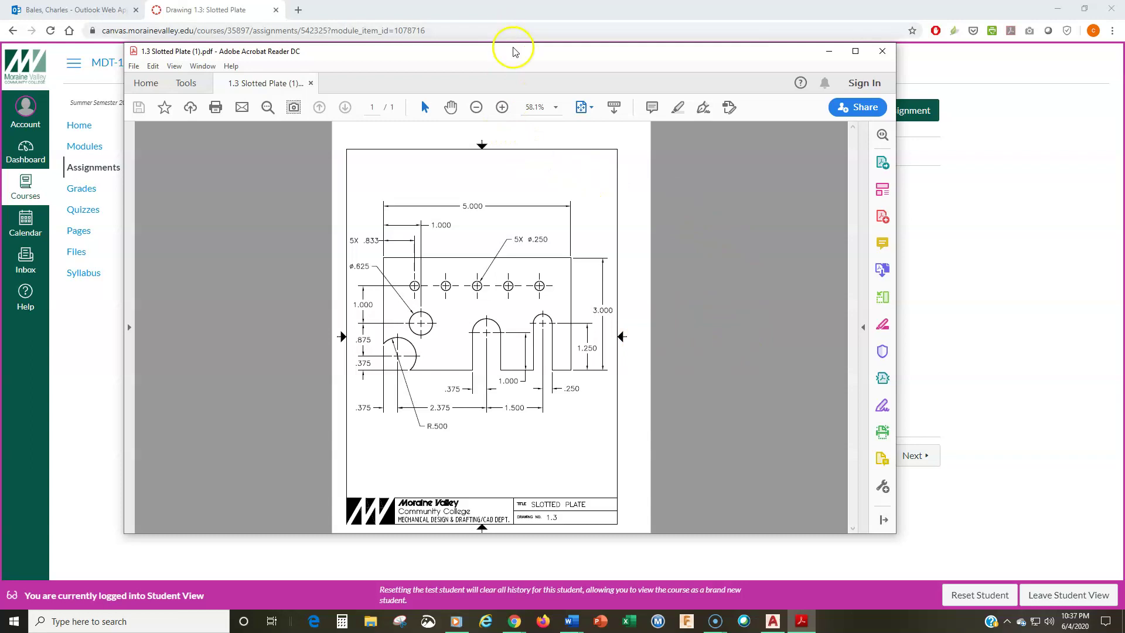
{"action": "left_click_drag", "start_coordinate": [512, 42], "coordinate": [515, 9]}
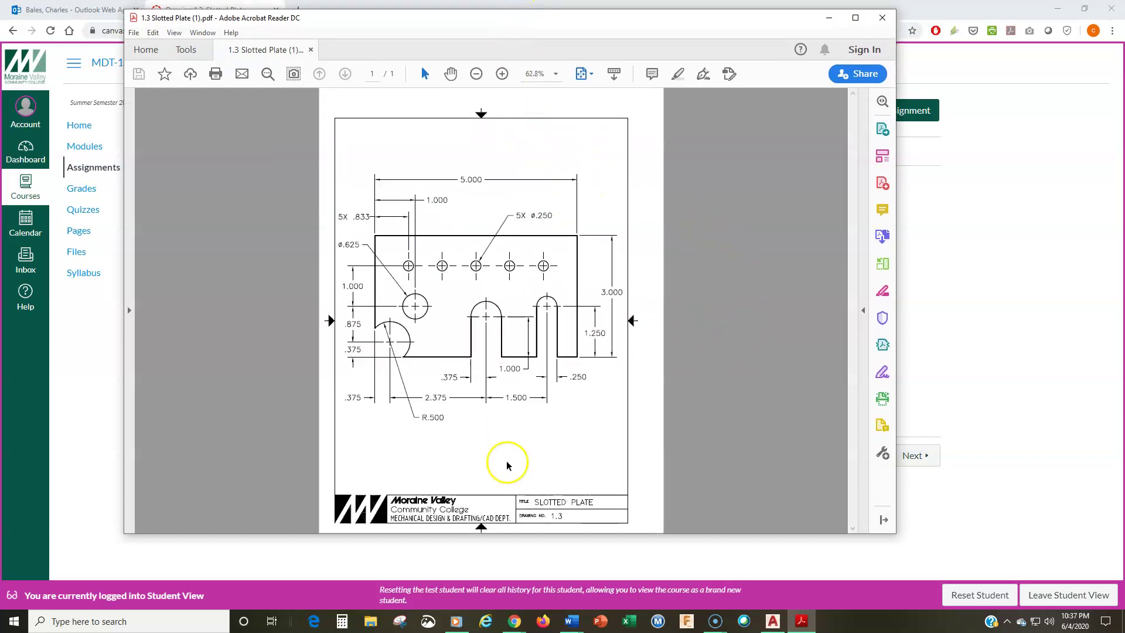
{"action": "left_click_drag", "start_coordinate": [537, 534], "coordinate": [547, 572]}
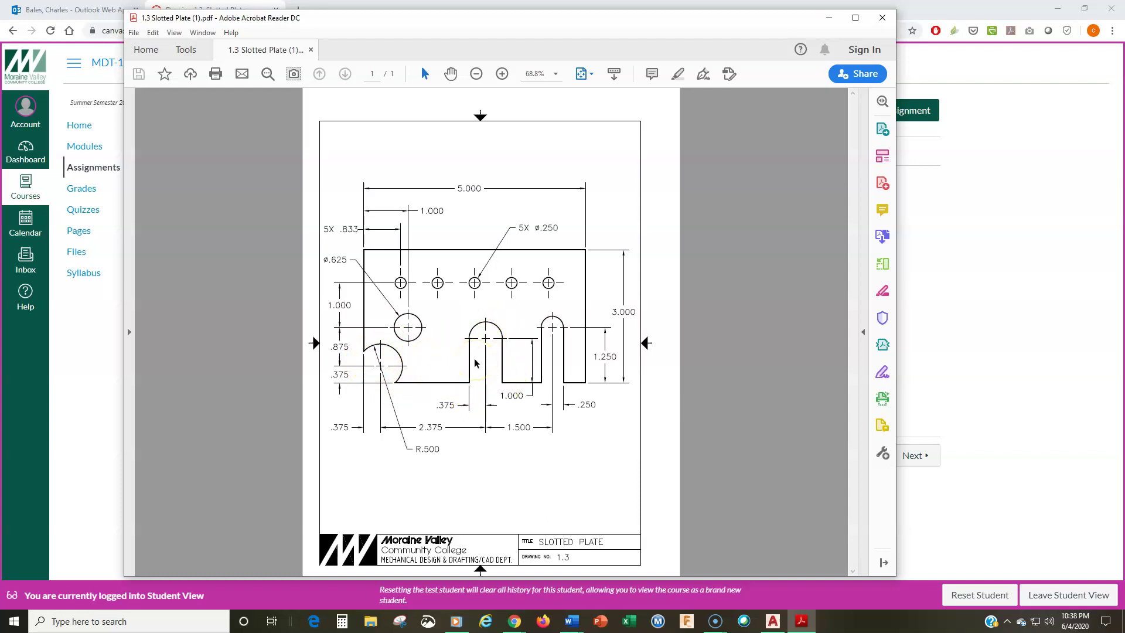
- Move the PDF and browser windows off this screen to switch to AutoCAD
{"action": "left_click_drag", "start_coordinate": [495, 20], "coordinate": [1124, 63]}
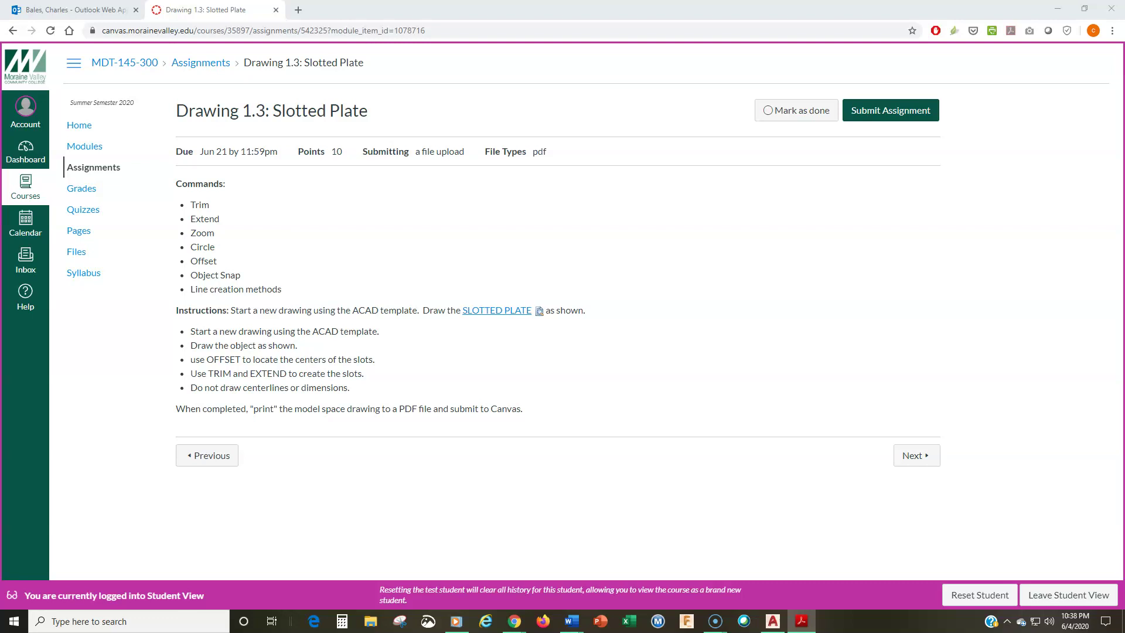
{"action": "left_click_drag", "start_coordinate": [469, 11], "coordinate": [1124, 52]}
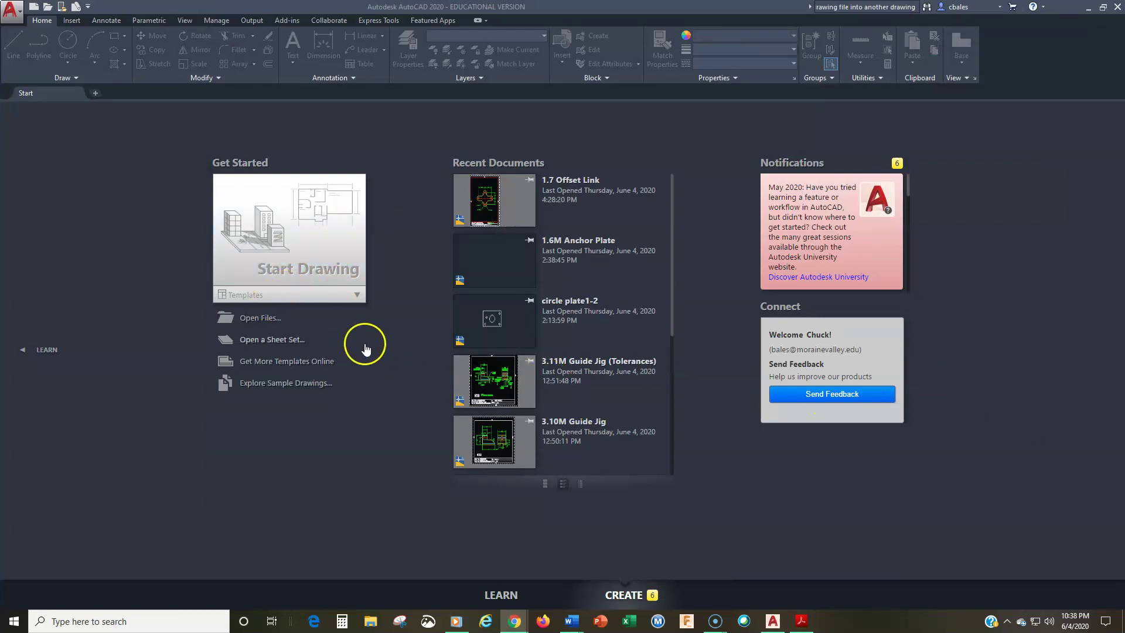
- Start a new blank drawing with the No Template - Imperial option
{"action": "left_click", "coordinate": [256, 298]}
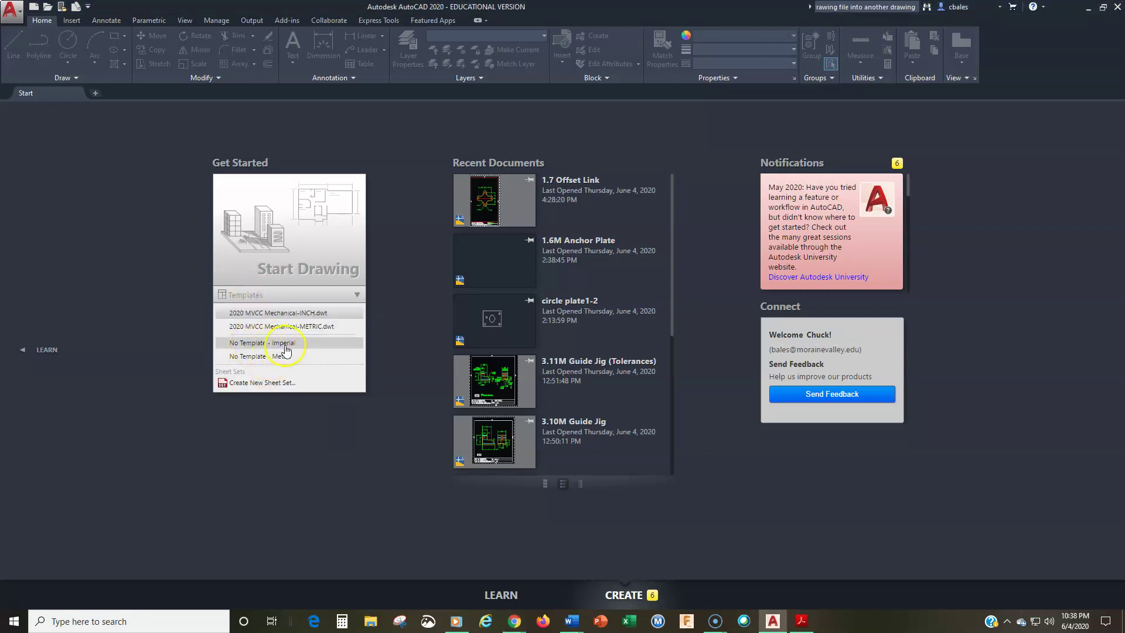
{"action": "left_click", "coordinate": [265, 346]}
{"action": "left_click", "coordinate": [267, 343]}
{"action": "left_click", "coordinate": [605, 388]}
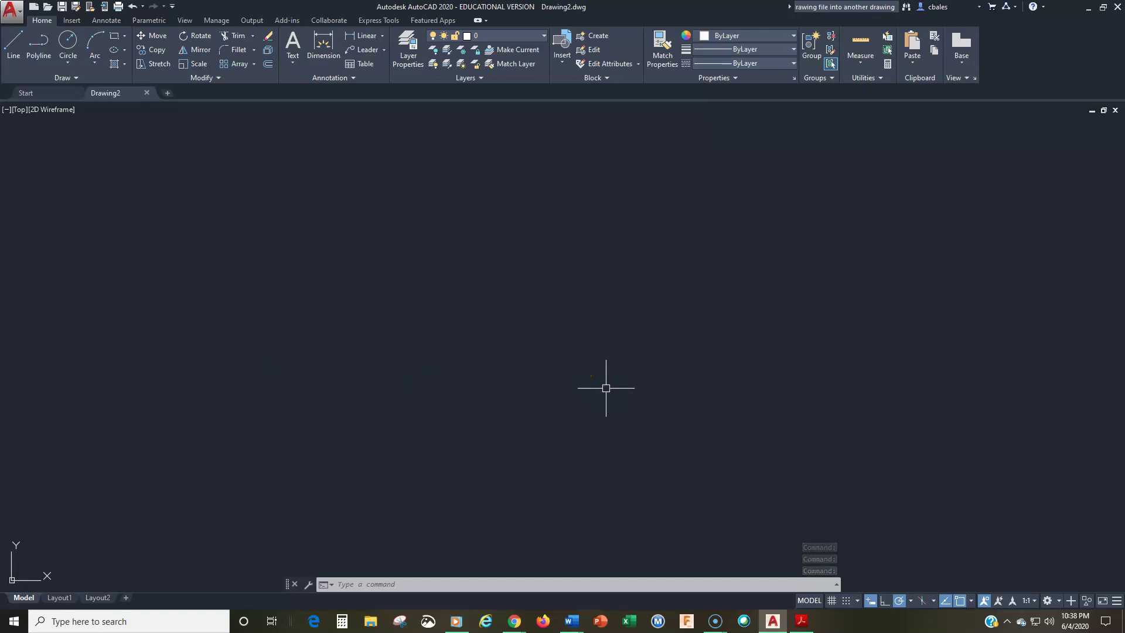
{"action": "left_click", "coordinate": [563, 330]}
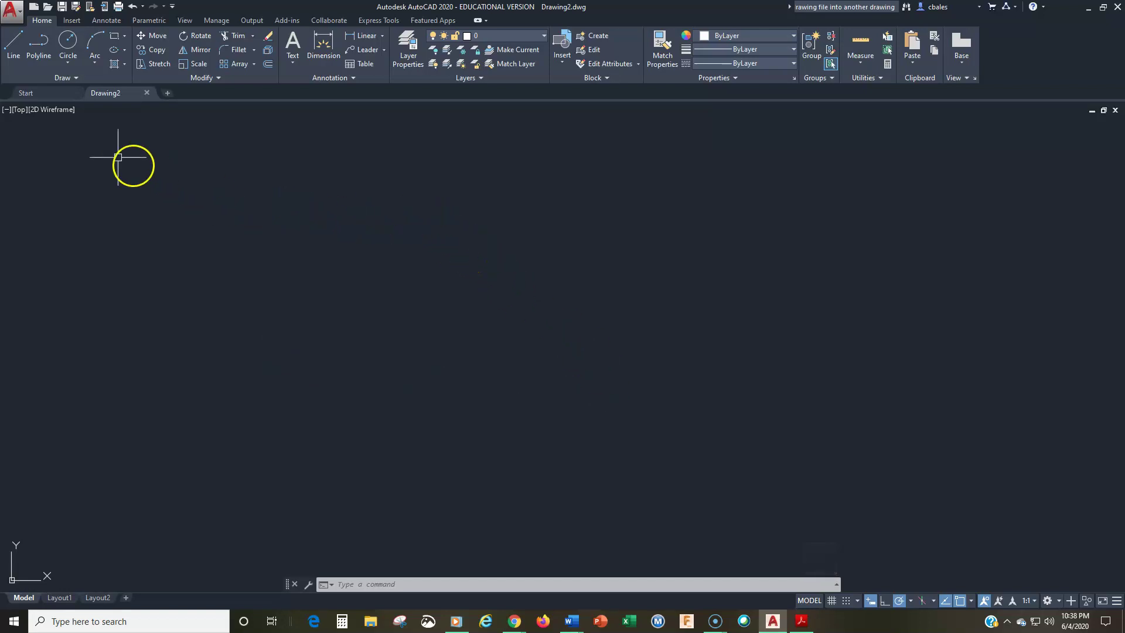
- Draw an L-shaped pair of lines: a vertical about 3.9 units down, continued by a longer horizontal to the right
{"action": "left_click", "coordinate": [16, 49]}
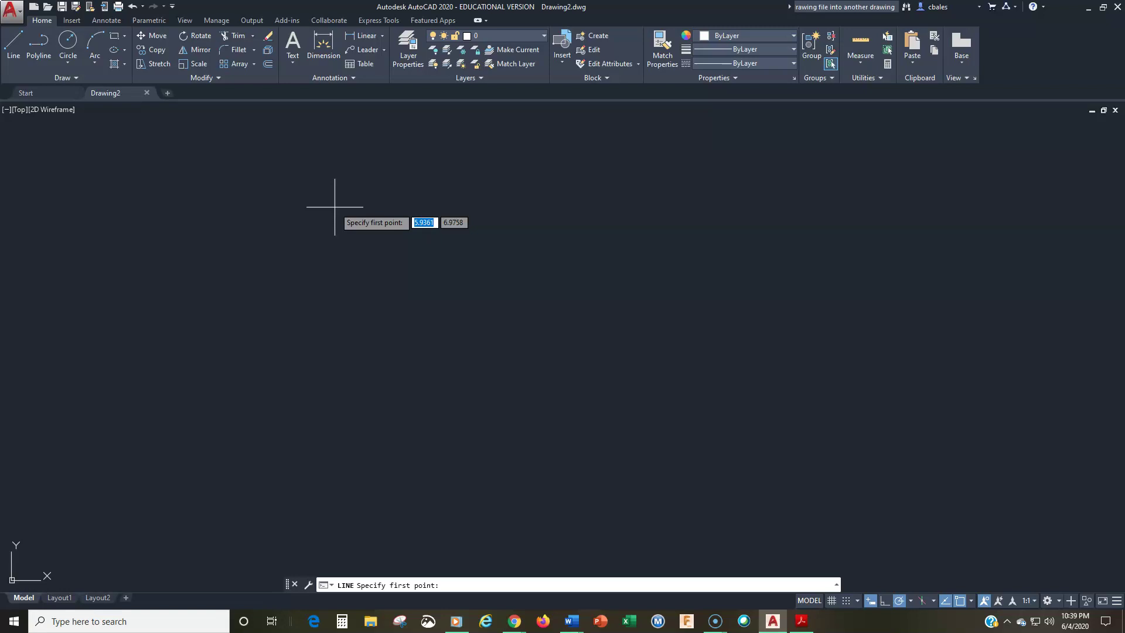
{"action": "left_click", "coordinate": [324, 185]}
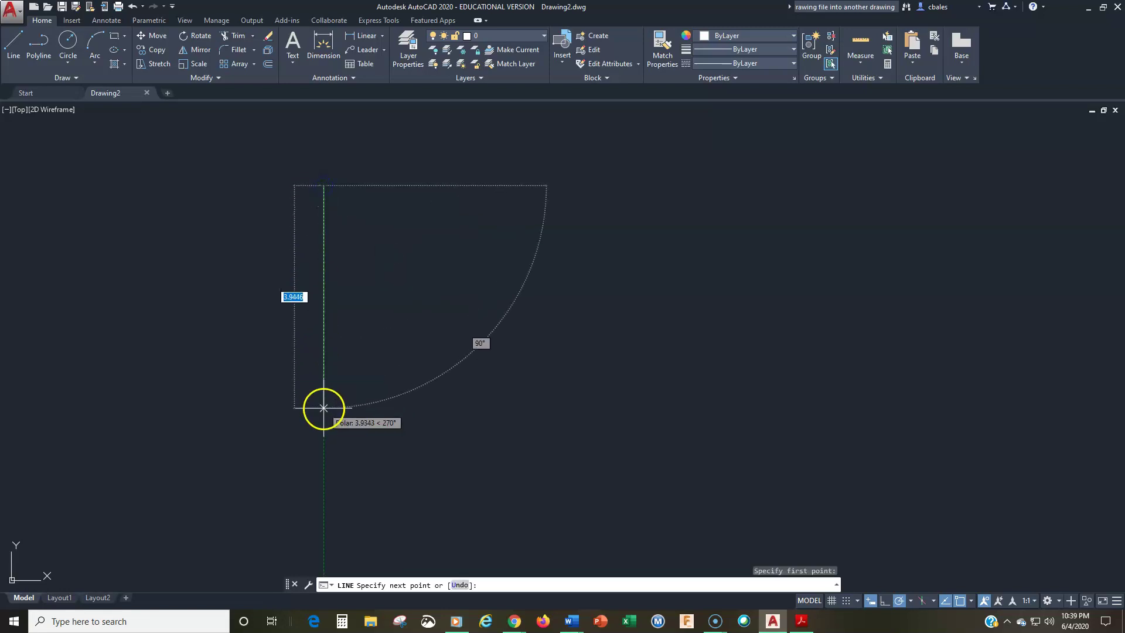
{"action": "left_click", "coordinate": [323, 408]}
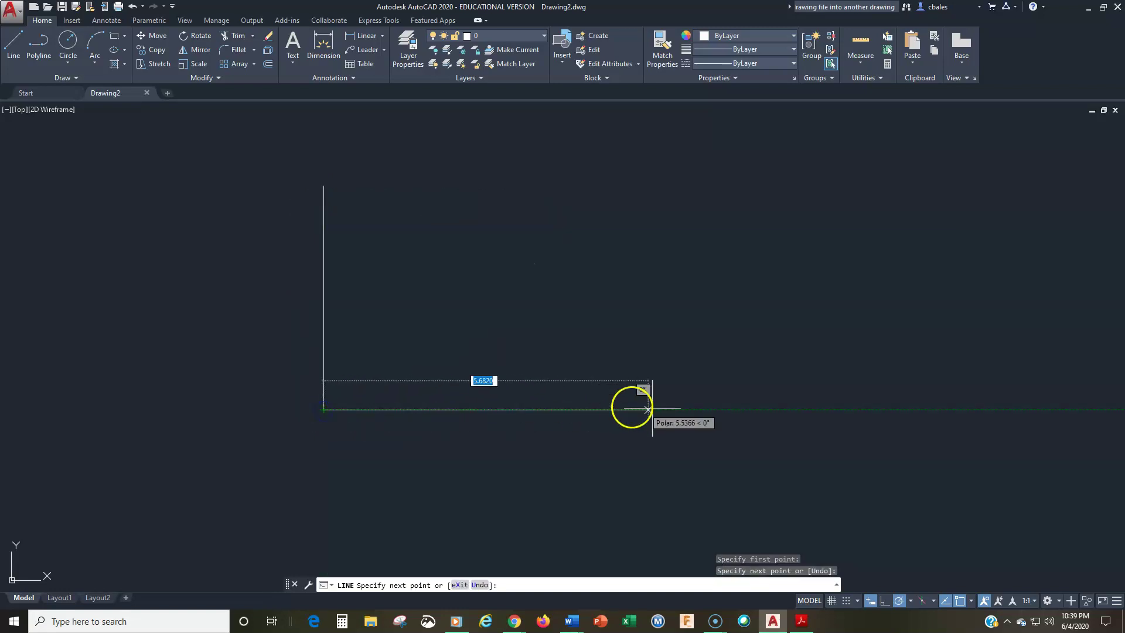
{"action": "left_click", "coordinate": [740, 409]}
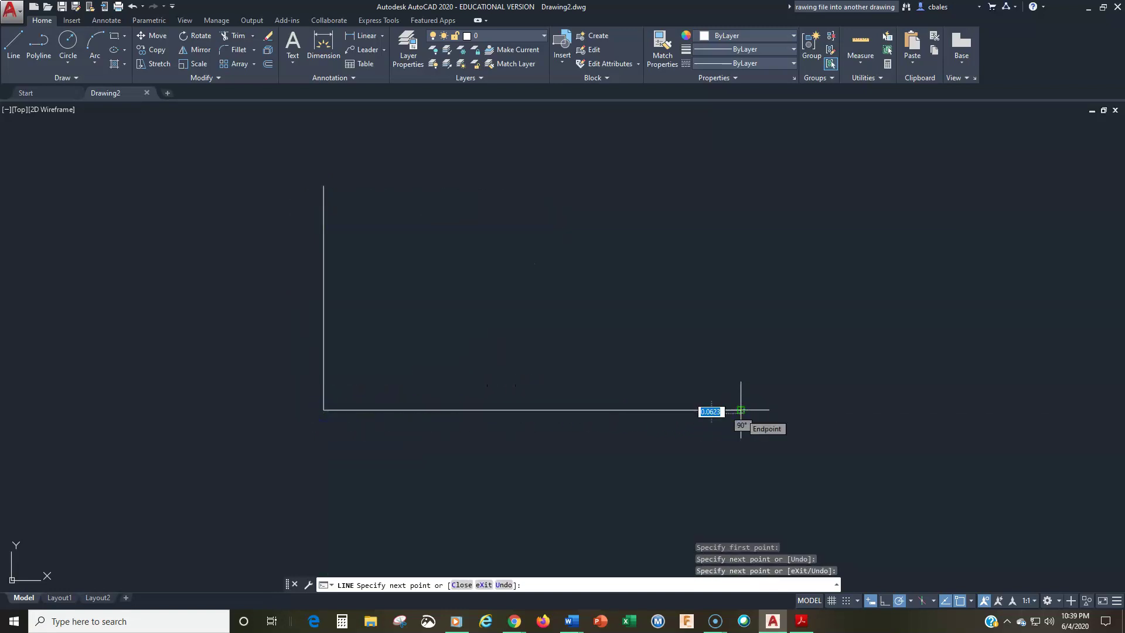
{"action": "key", "text": "Escape"}
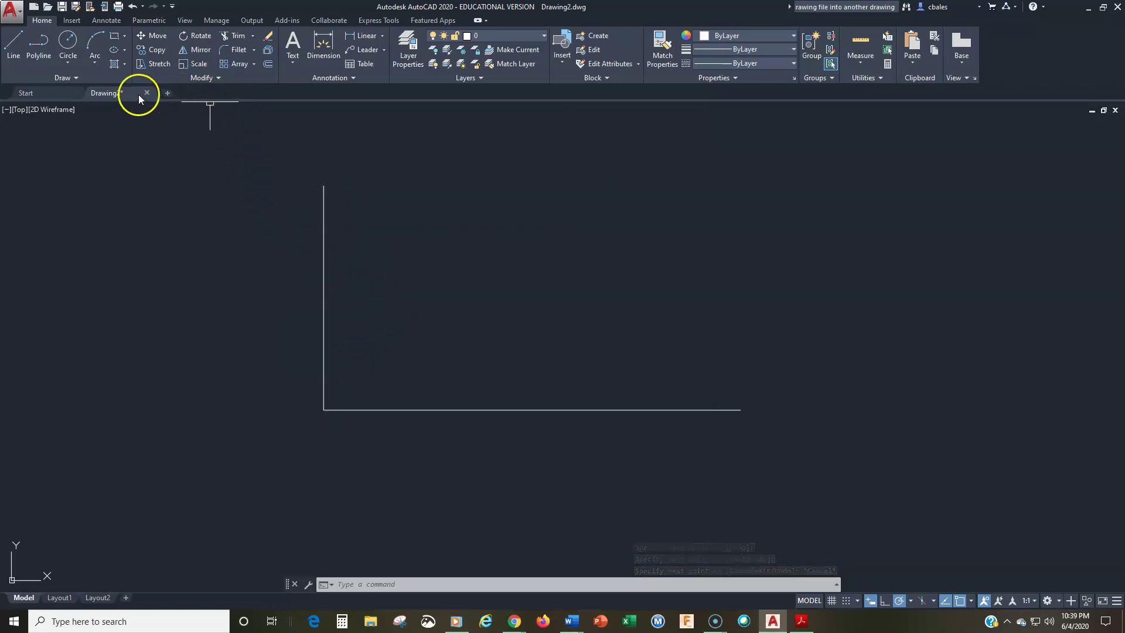
- Offset the bottom horizontal line 3 units upward for the plate's top edge
{"action": "left_click", "coordinate": [268, 63]}
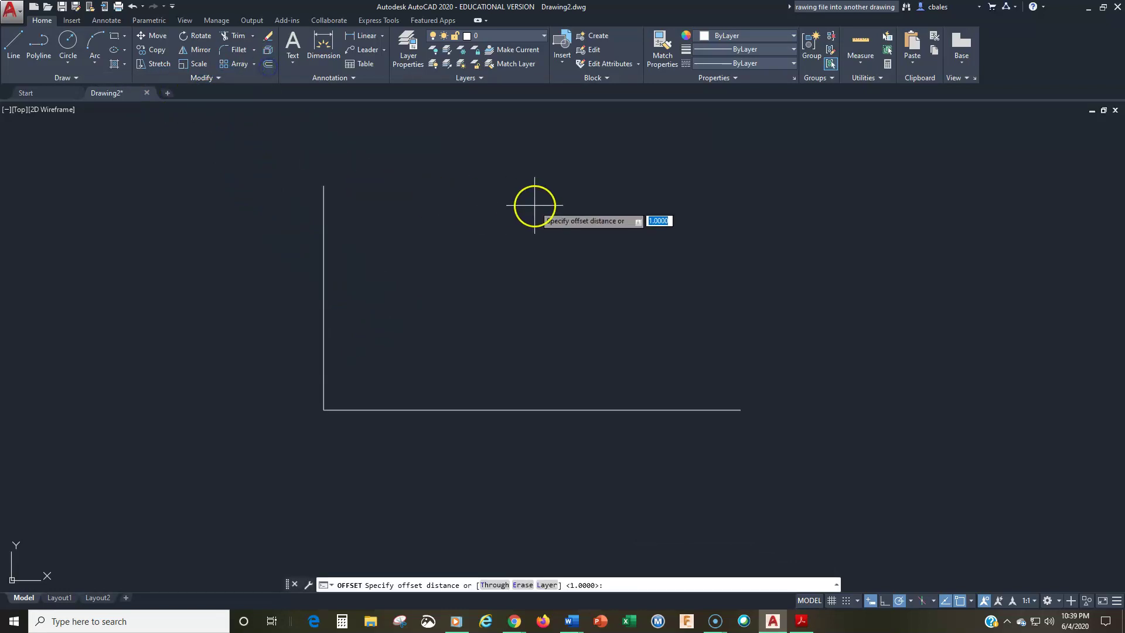
{"action": "type", "text": "3"}
{"action": "key", "text": "Return"}
{"action": "left_click", "coordinate": [492, 409]}
{"action": "left_click", "coordinate": [489, 364]}
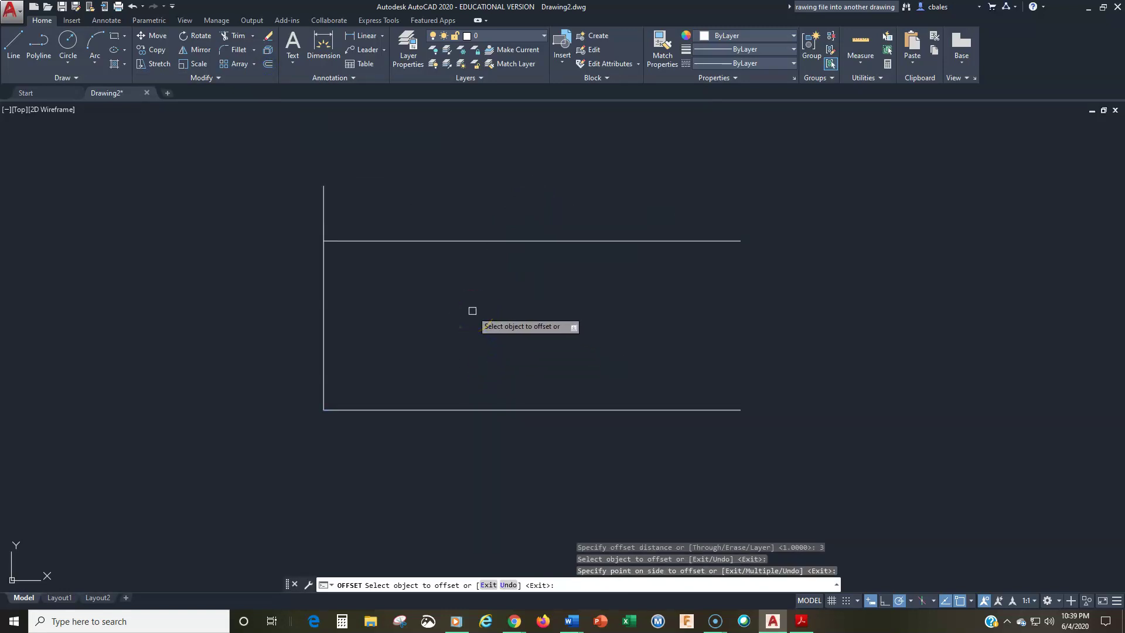
{"action": "key", "text": "Return"}
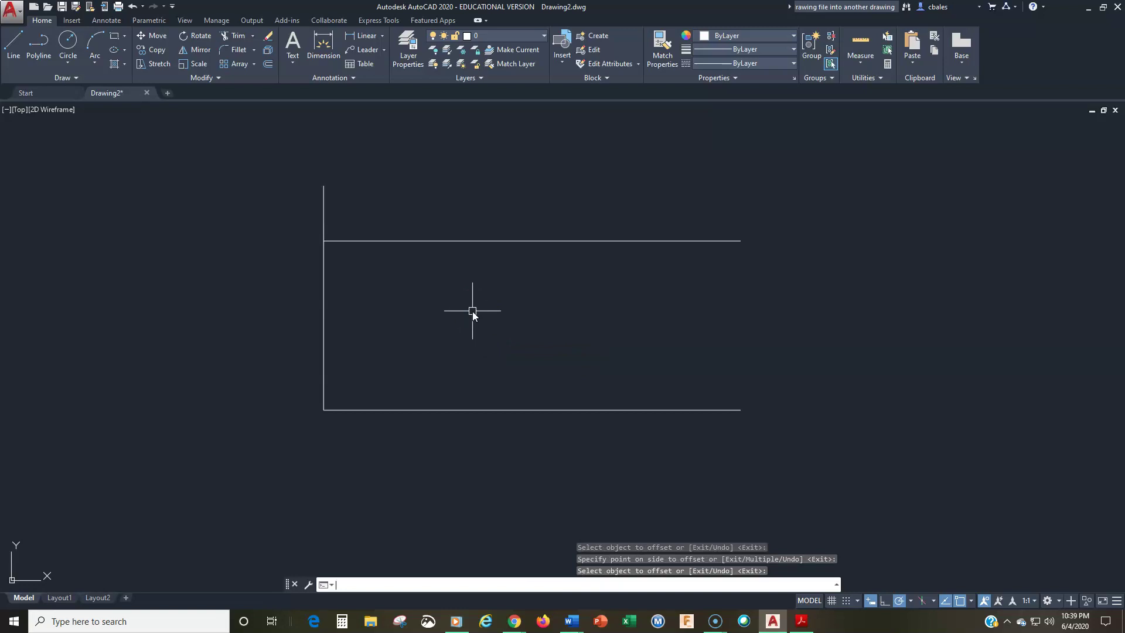
- Offset the left vertical line 5 units to the right for the plate's right edge
{"action": "key", "text": "Return"}
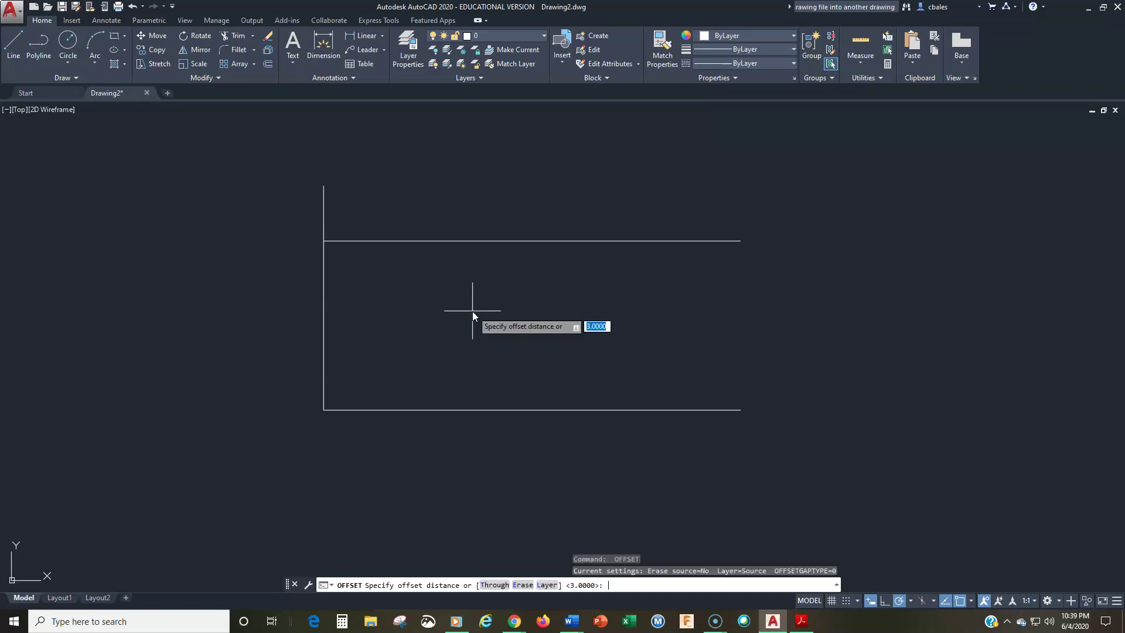
{"action": "type", "text": "5"}
{"action": "key", "text": "Return"}
{"action": "left_click", "coordinate": [321, 322]}
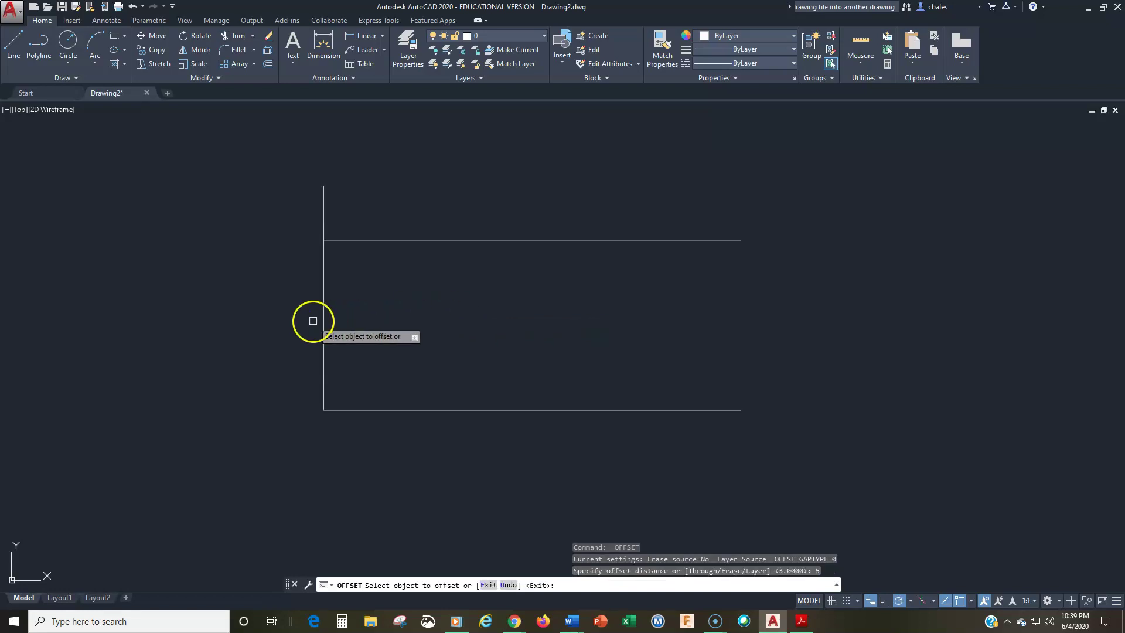
{"action": "left_click", "coordinate": [363, 324]}
{"action": "key", "text": "Return"}
- Trim both horizontal lines where they extend past the right vertical line, using all objects as cutting edges
{"action": "scroll", "coordinate": [483, 342], "scroll_direction": "up", "scroll_amount": 2}
{"action": "middle_click_drag", "start_coordinate": [482, 341], "coordinate": [500, 367]}
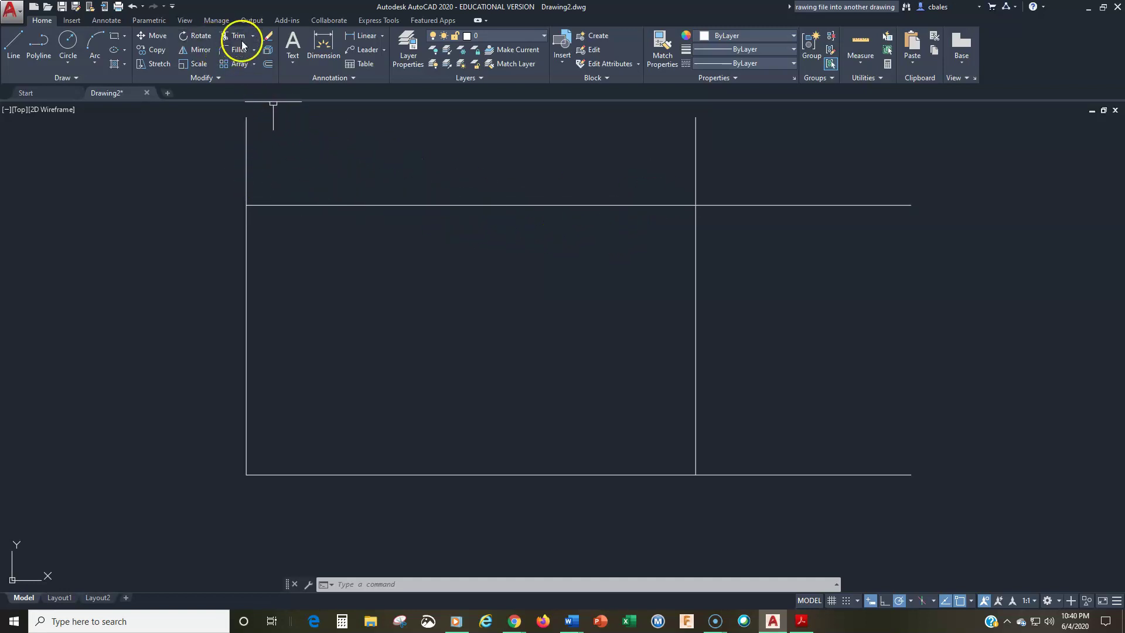
{"action": "middle_click_drag", "start_coordinate": [371, 197], "coordinate": [369, 216]}
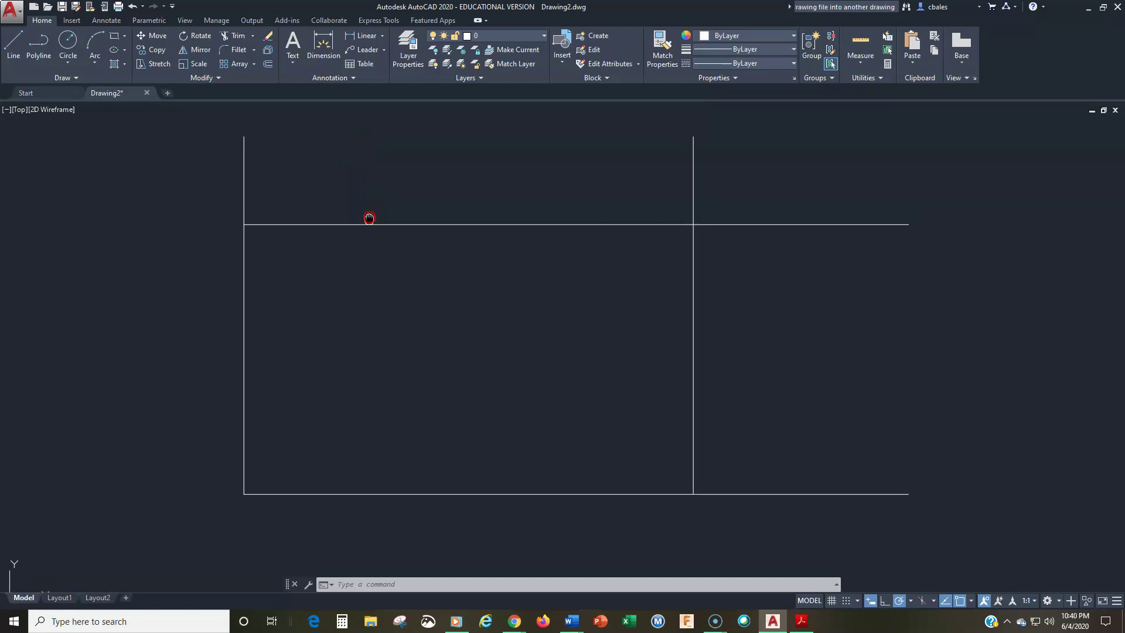
{"action": "left_click", "coordinate": [234, 36]}
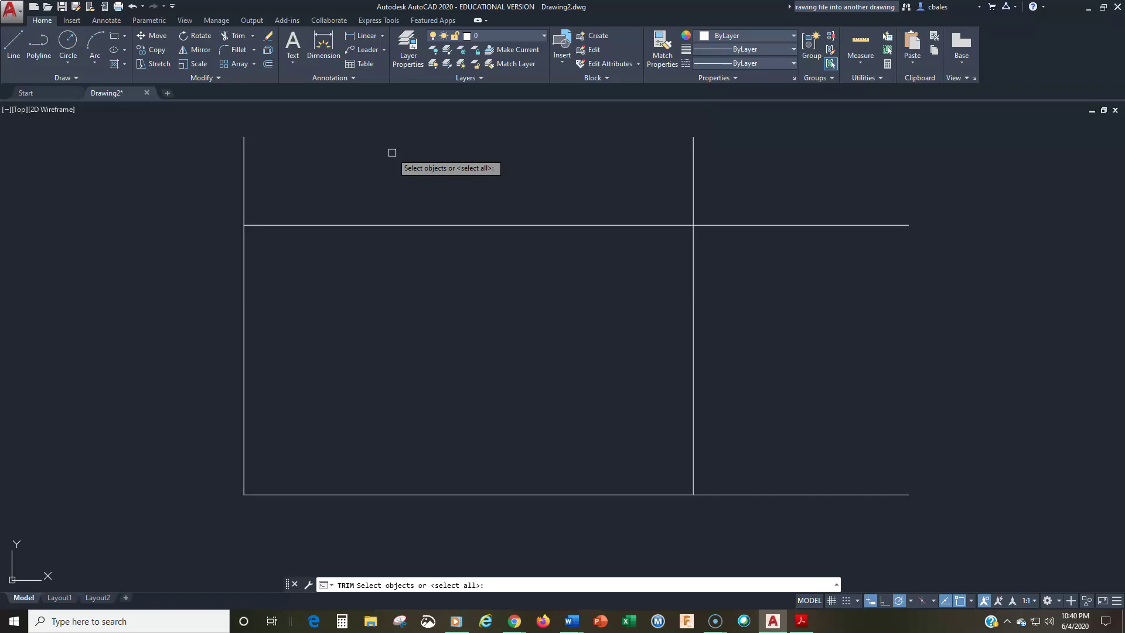
{"action": "key", "text": "Return"}
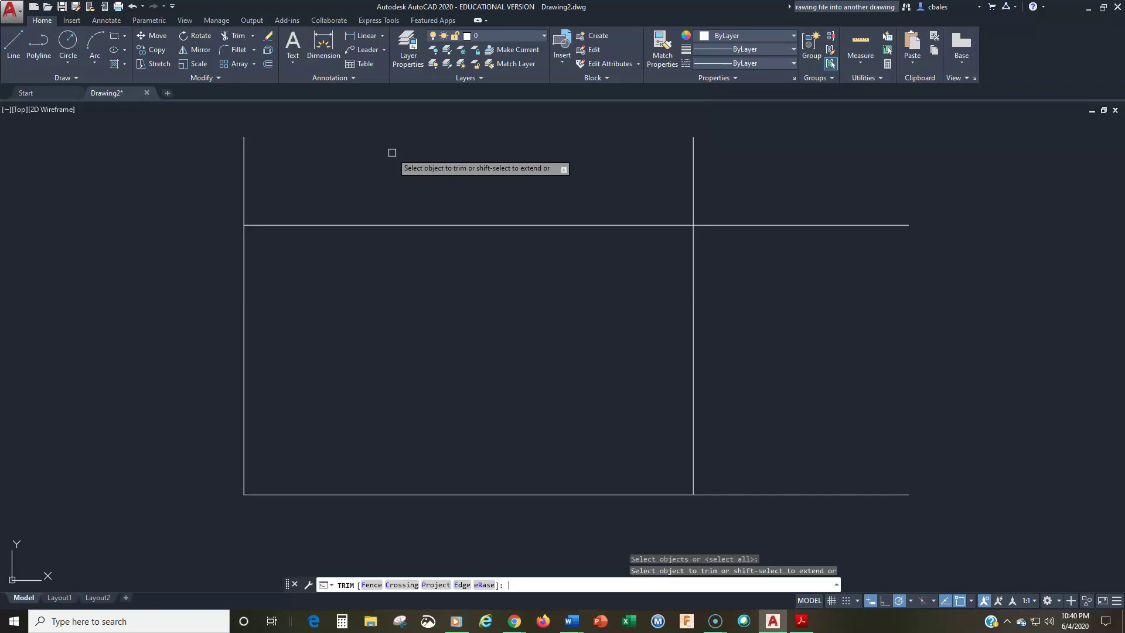
{"action": "left_click", "coordinate": [873, 198]}
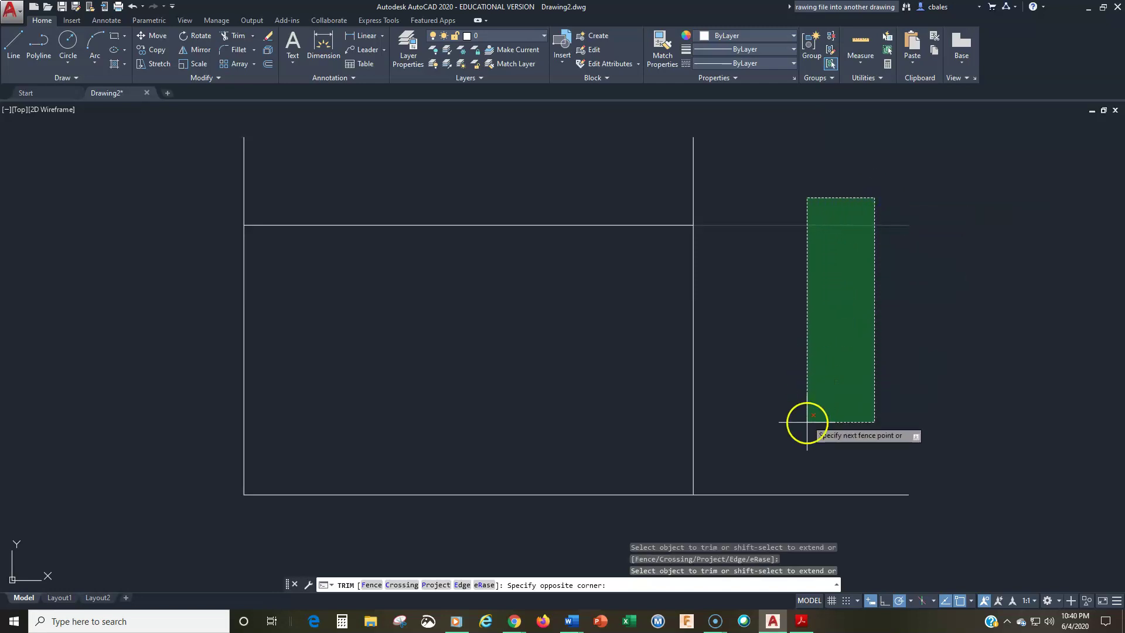
{"action": "left_click", "coordinate": [817, 513]}
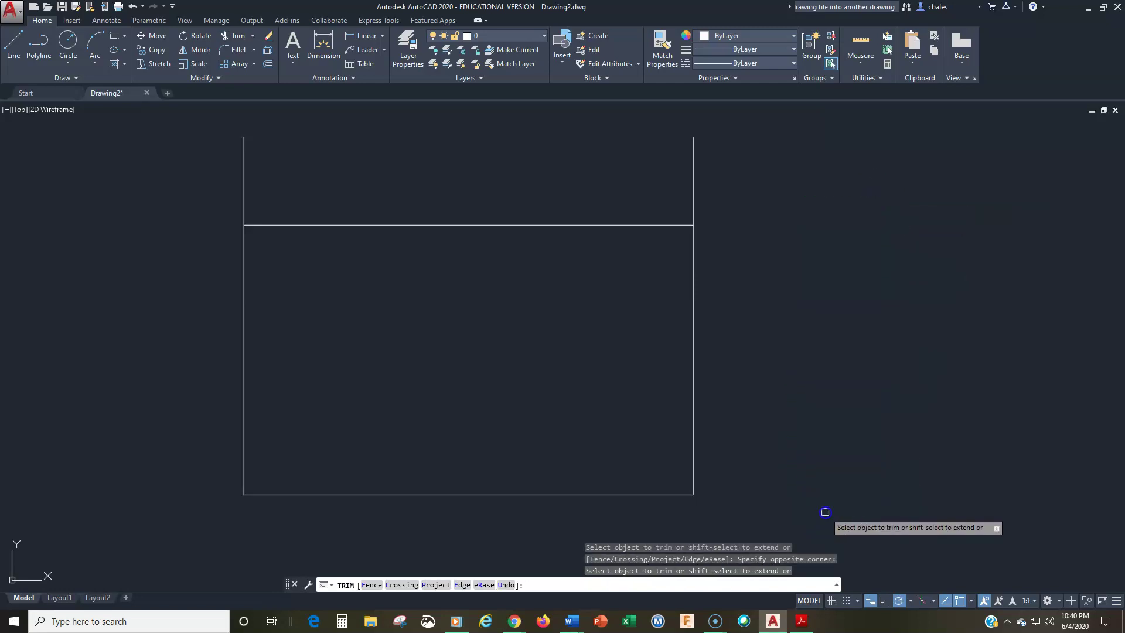
- Trim both vertical lines where they extend above the top edge and finish the Trim command
{"action": "left_click", "coordinate": [759, 127]}
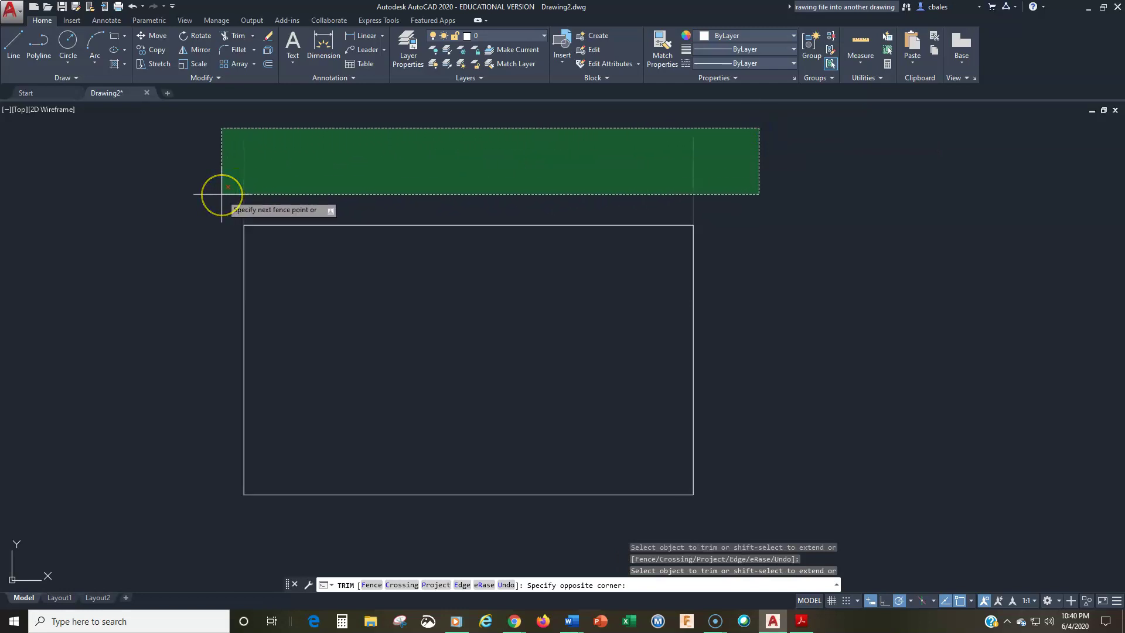
{"action": "left_click_drag", "start_coordinate": [222, 193], "coordinate": [222, 162]}
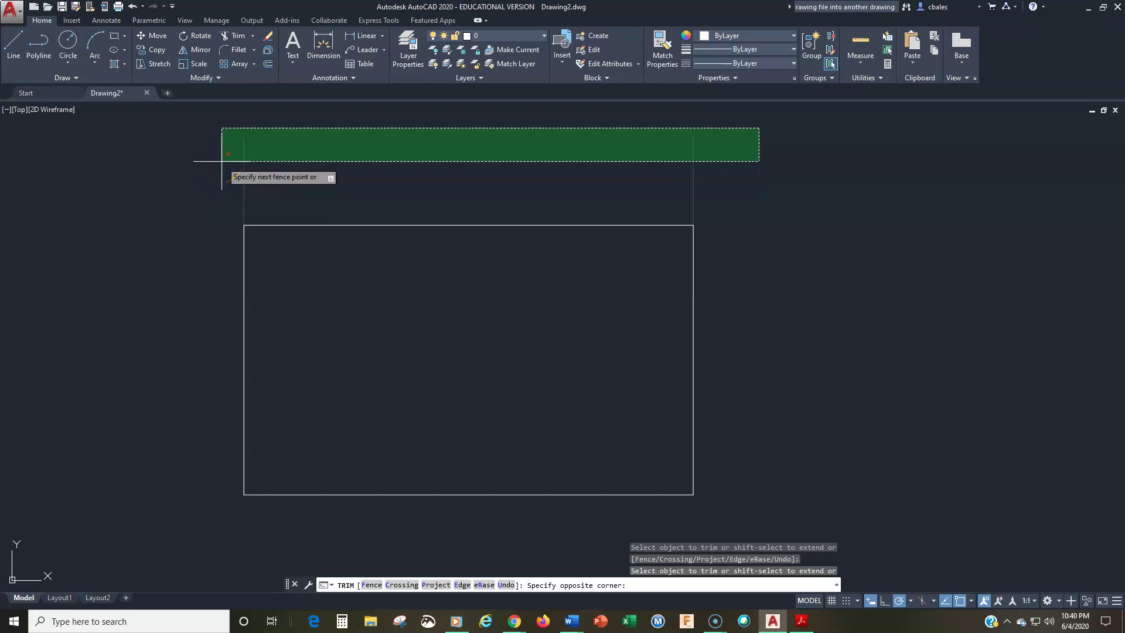
{"action": "left_click_drag", "start_coordinate": [222, 162], "coordinate": [154, 162]}
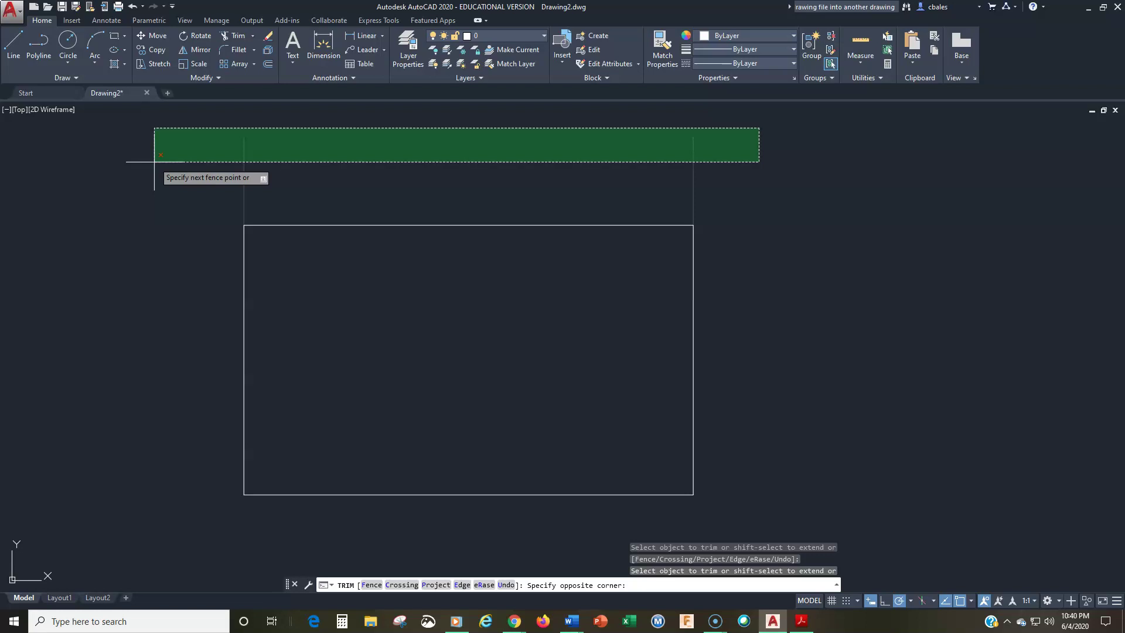
{"action": "left_click_drag", "start_coordinate": [154, 162], "coordinate": [193, 162]}
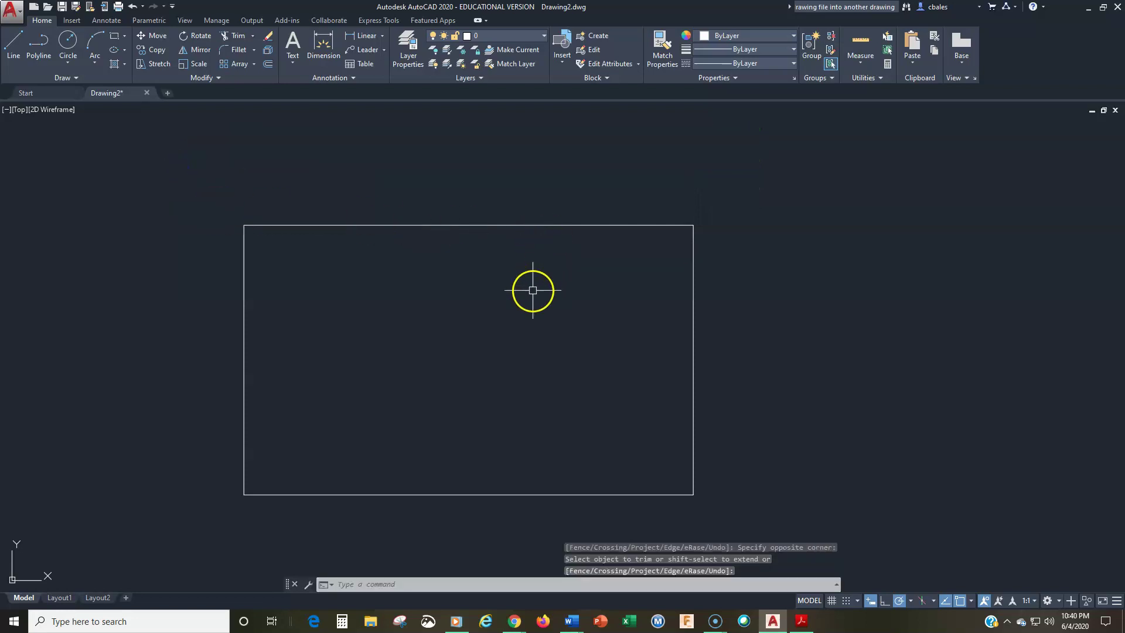
- Offset the plate's left edge .375 to the right, into the rectangle
{"action": "mouse_move", "coordinate": [518, 329]}
{"action": "middle_mouse_down"}
{"action": "mouse_move", "coordinate": [621, 291]}
{"action": "mouse_move", "coordinate": [558, 291]}
{"action": "middle_mouse_up"}
{"action": "scroll", "coordinate": [533, 316], "scroll_direction": "up", "scroll_amount": 2}
{"action": "scroll", "coordinate": [605, 291], "scroll_direction": "down", "scroll_amount": 2}
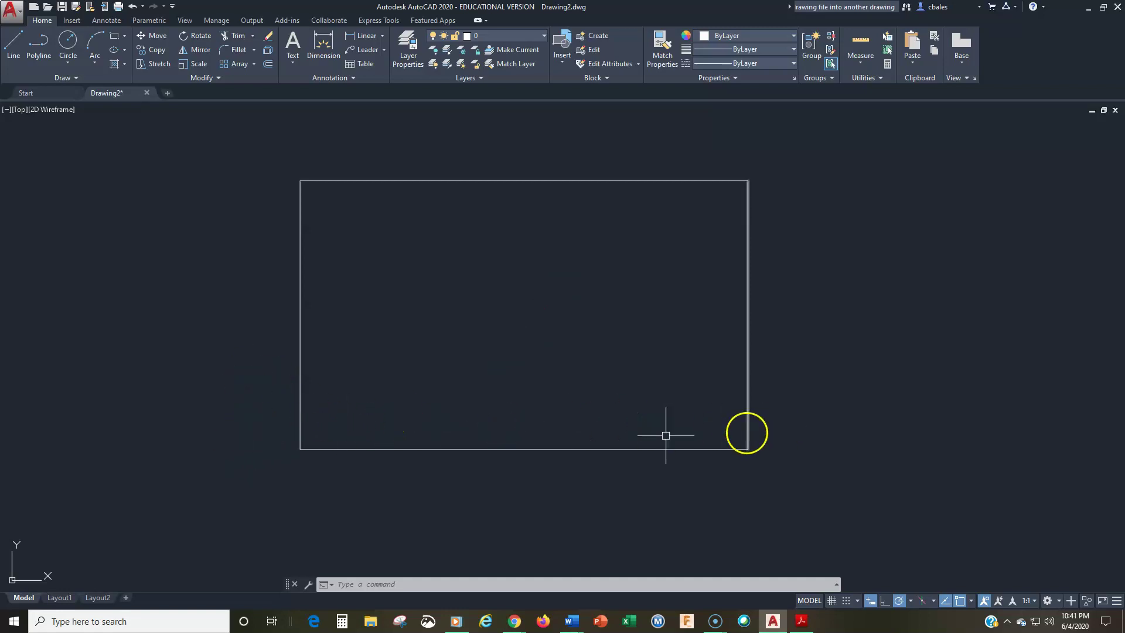
{"action": "left_click", "coordinate": [267, 65]}
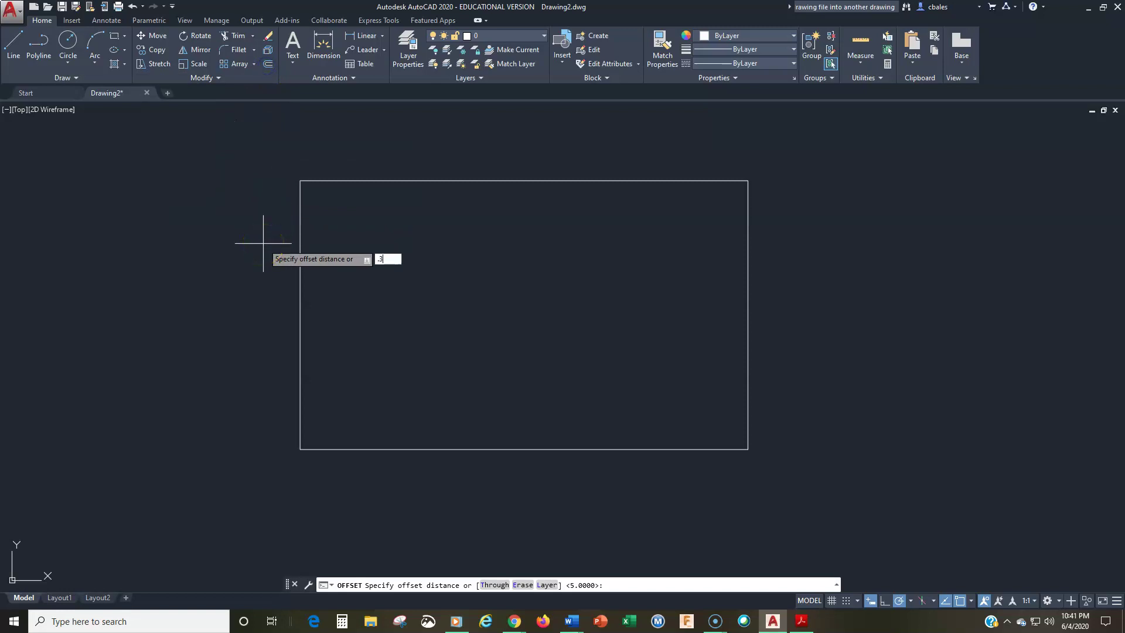
{"action": "key", "text": "Return"}
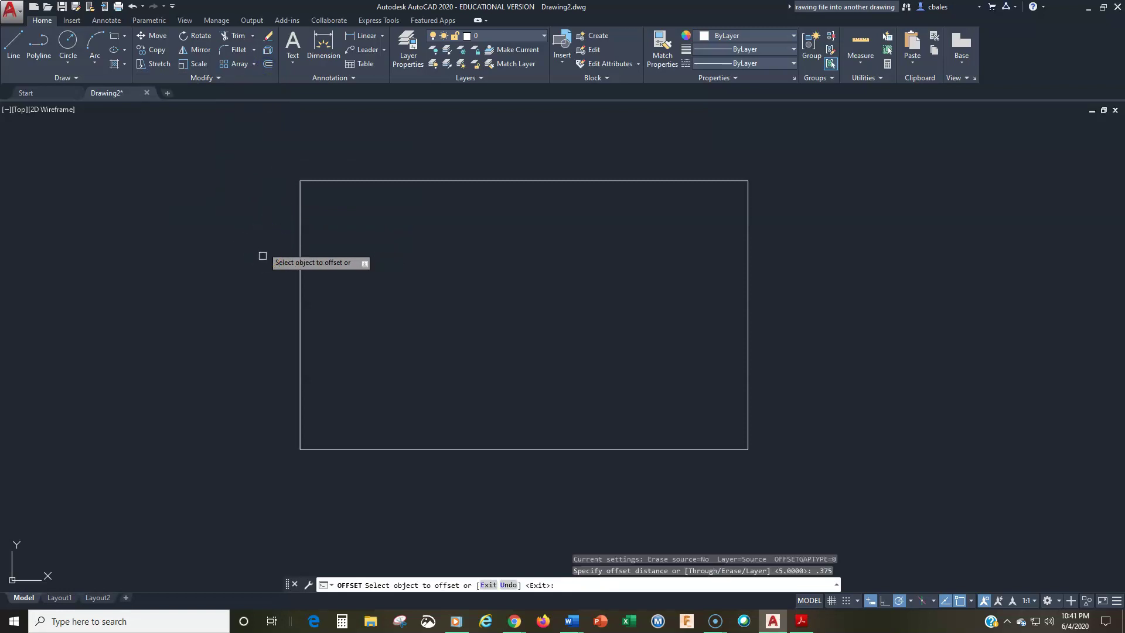
{"action": "left_click", "coordinate": [302, 365]}
{"action": "left_click", "coordinate": [321, 366]}
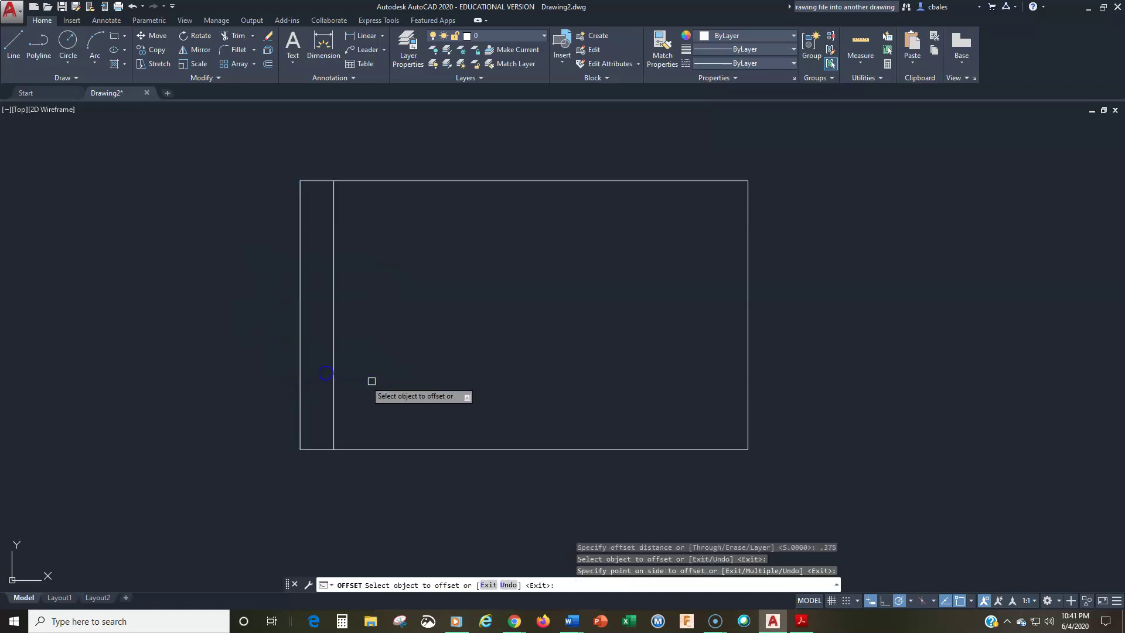
- Offset the plate's bottom edge .375 upward into the rectangle and finish the Offset command
{"action": "left_click", "coordinate": [382, 450]}
{"action": "left_click", "coordinate": [388, 420]}
{"action": "right_click", "coordinate": [346, 422]}
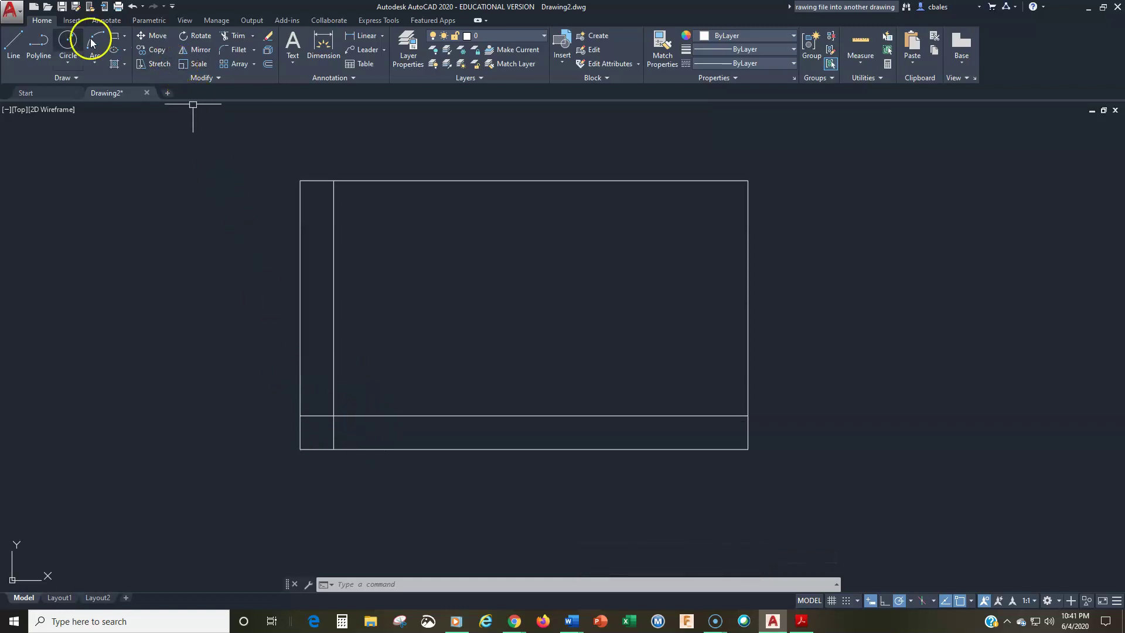
{"action": "left_click", "coordinate": [68, 60]}
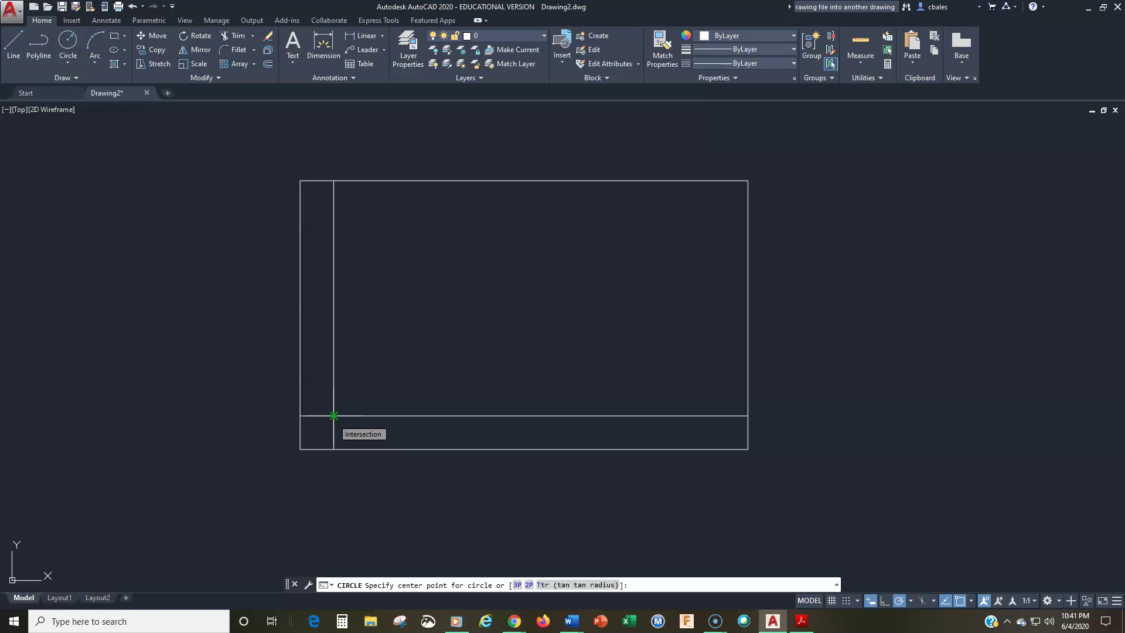
{"action": "key", "text": "Escape"}
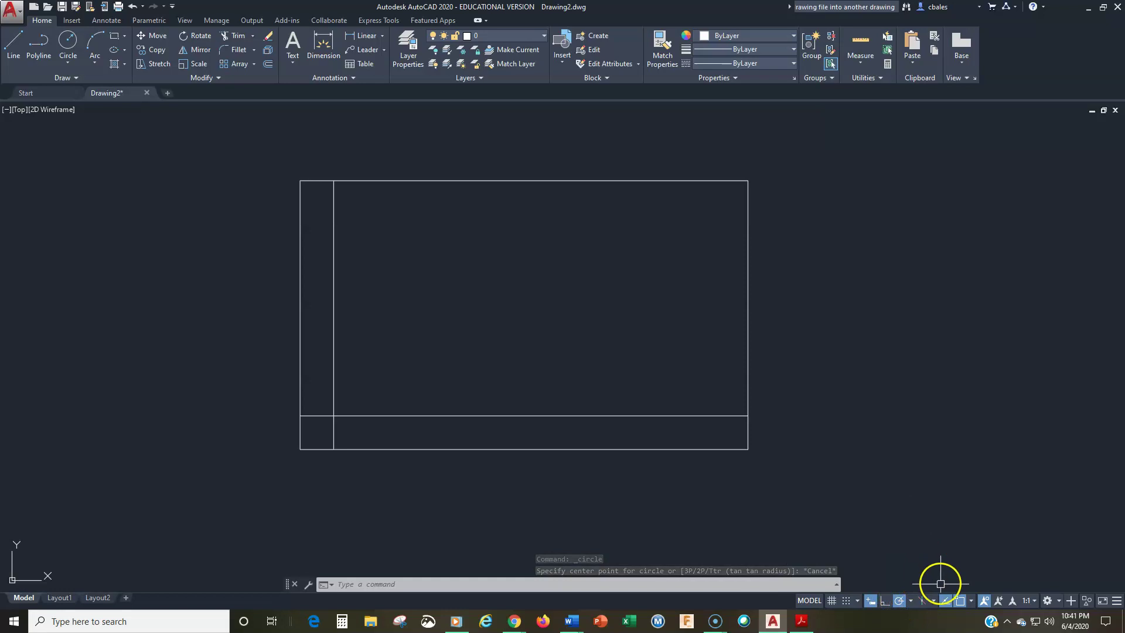
{"action": "left_click", "coordinate": [972, 601]}
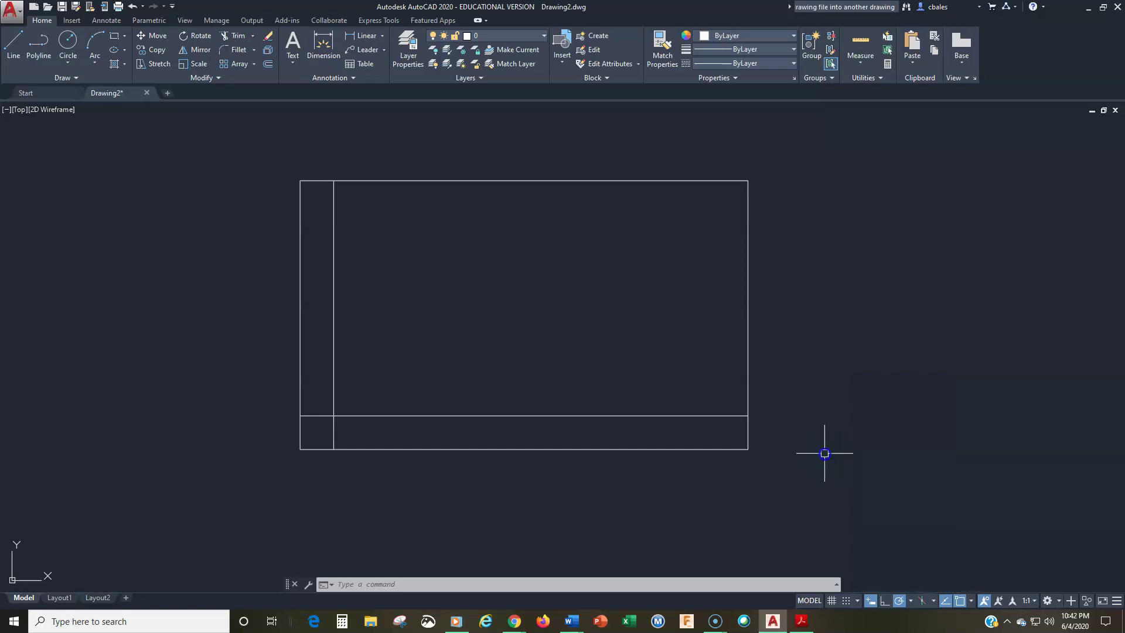
- Draw a circle of radius .5 centred on the intersection of the two .375 offset lines near the lower-left corner
{"action": "left_click", "coordinate": [69, 39]}
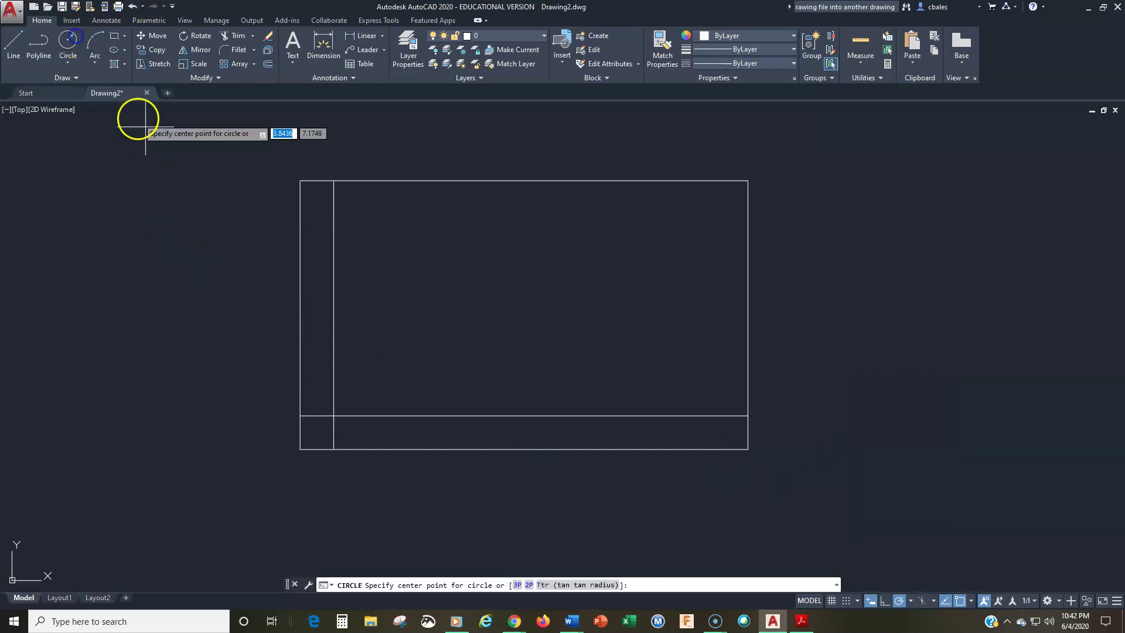
{"action": "left_click", "coordinate": [333, 415]}
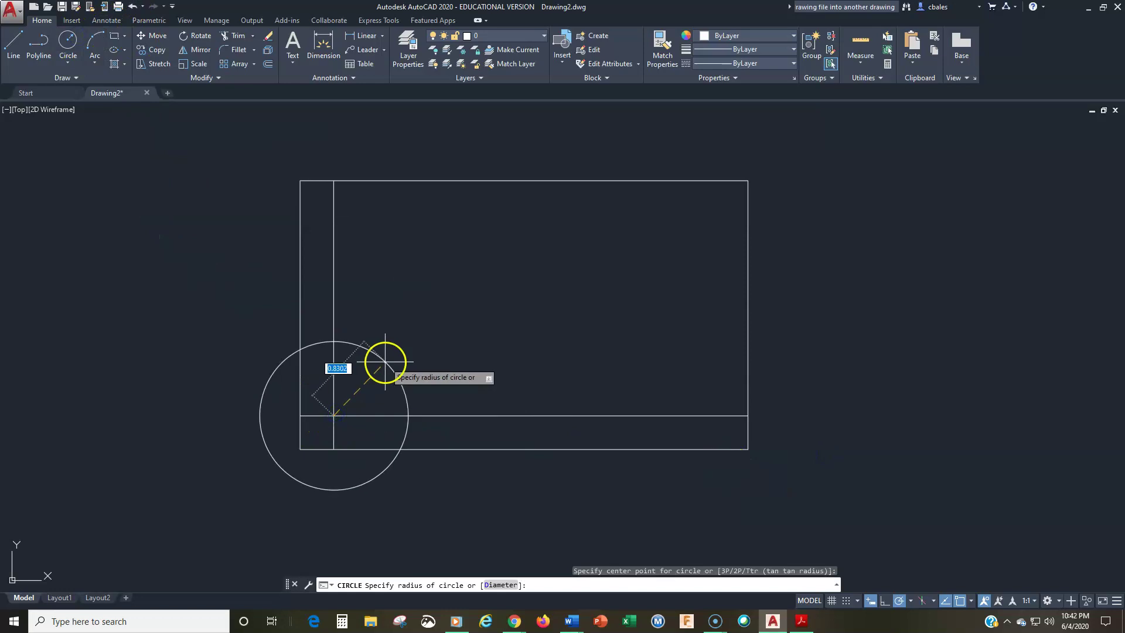
{"action": "type", "text": ".5"}
{"action": "key", "text": "Return"}
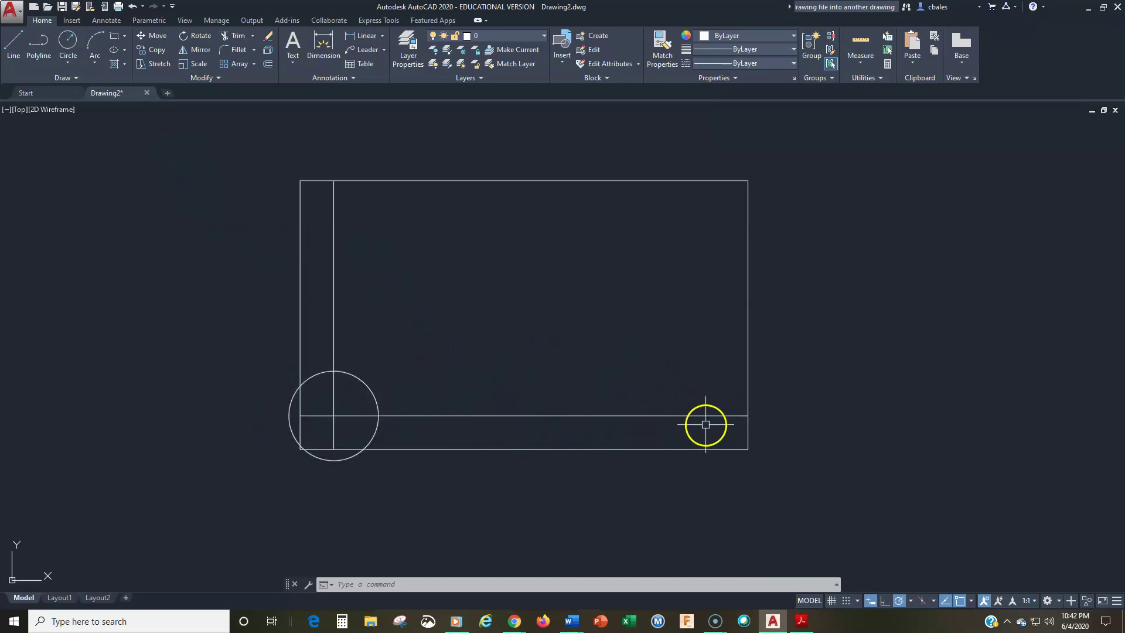
- Offset the vertical line through the circle's centre 2.375 to the right for the first slot's centreline
{"action": "left_click", "coordinate": [269, 65]}
{"action": "type", "text": "2.375"}
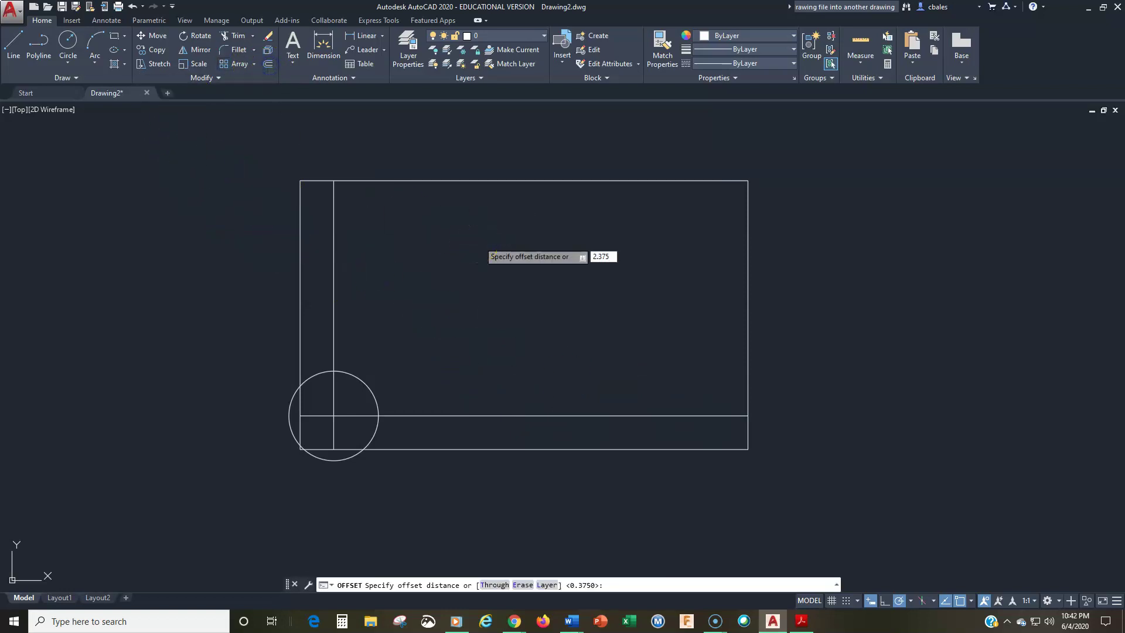
{"action": "key", "text": "Return"}
{"action": "left_click", "coordinate": [334, 322]}
{"action": "left_click", "coordinate": [359, 328]}
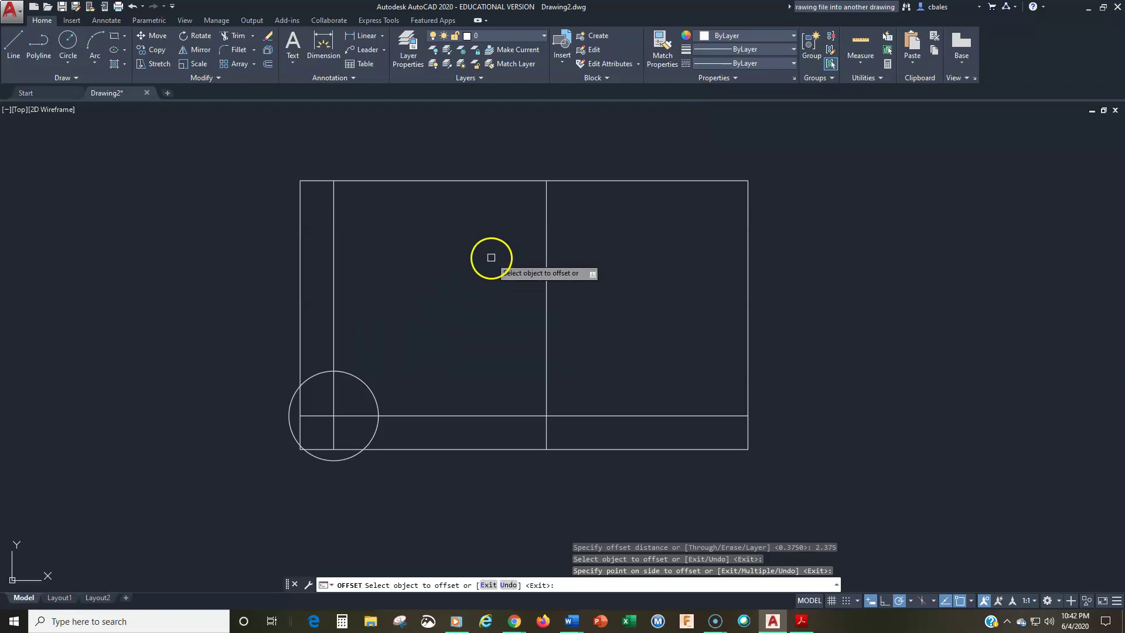
{"action": "key", "text": "Escape"}
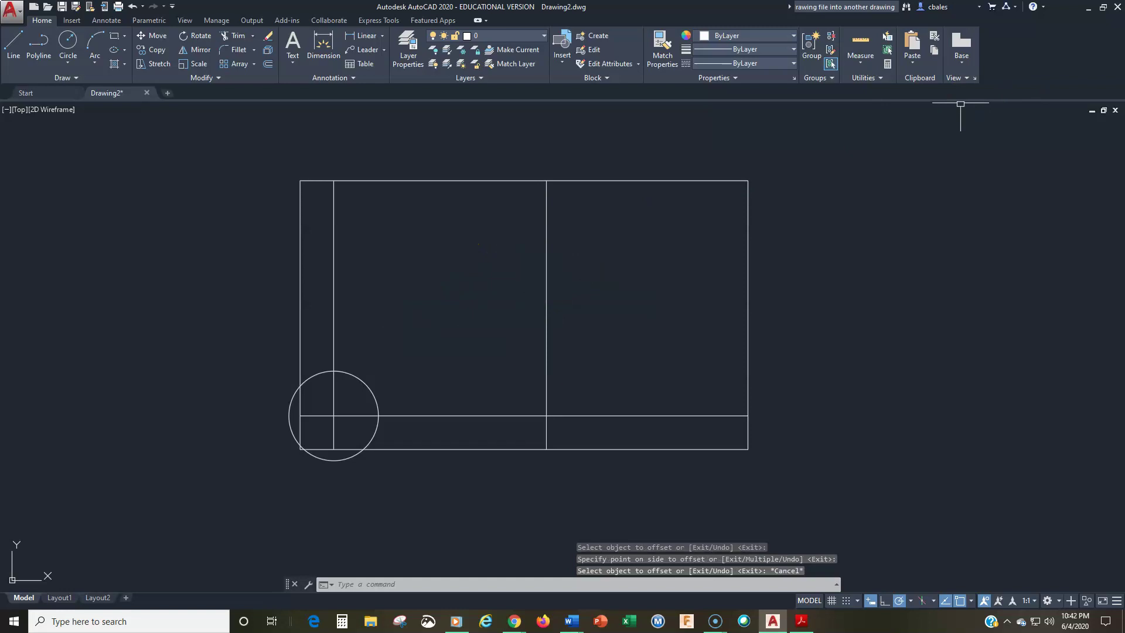
- Examine the wider slot's width and height dimensions in the Slotted Plate PDF, then return to the drawing
{"action": "key", "text": "alt+Tab"}
{"action": "left_click_drag", "start_coordinate": [819, 22], "coordinate": [481, 22]}
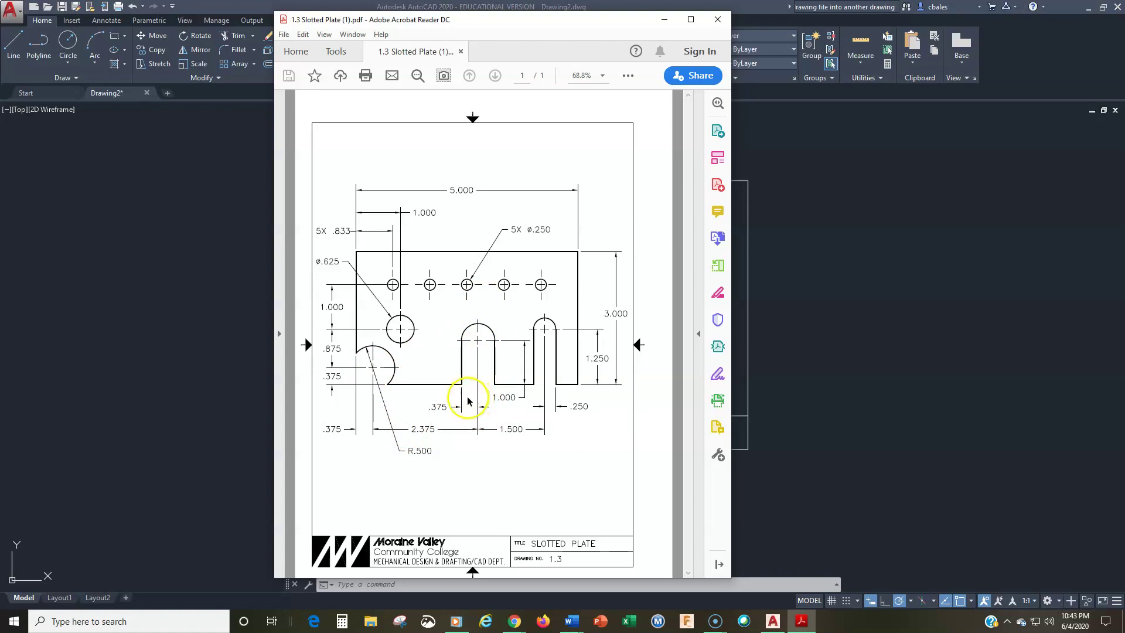
{"action": "left_click_drag", "start_coordinate": [459, 19], "coordinate": [1122, 18]}
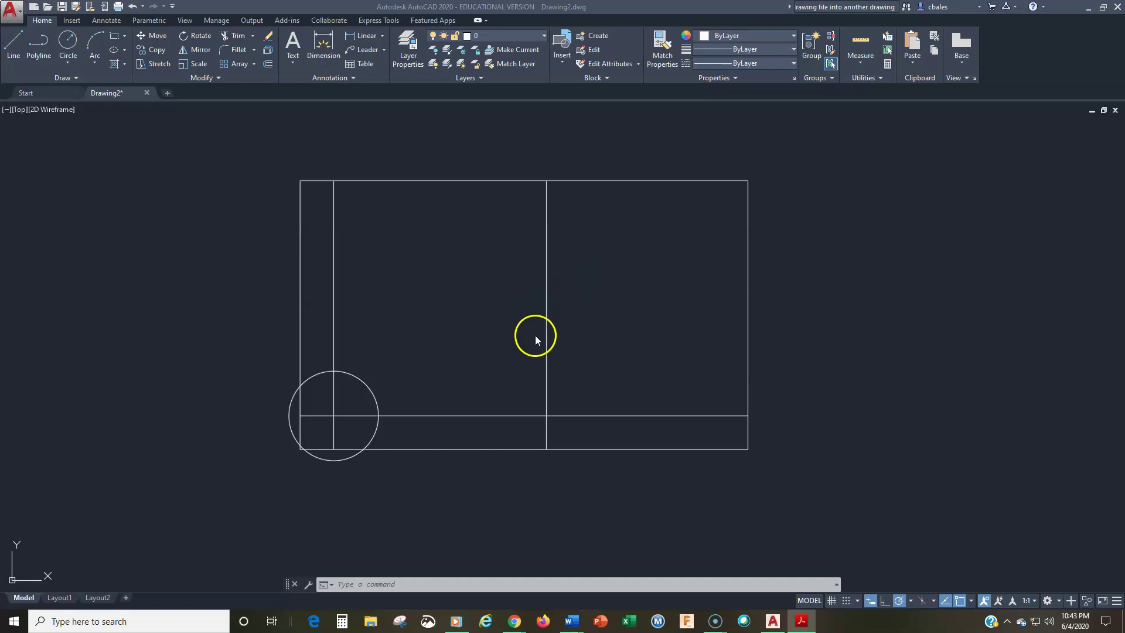
{"action": "scroll", "coordinate": [535, 335], "scroll_direction": "up", "scroll_amount": 2}
{"action": "mouse_move", "coordinate": [549, 380]}
{"action": "middle_mouse_down"}
{"action": "mouse_move", "coordinate": [585, 309]}
{"action": "mouse_move", "coordinate": [568, 309]}
{"action": "middle_mouse_up"}
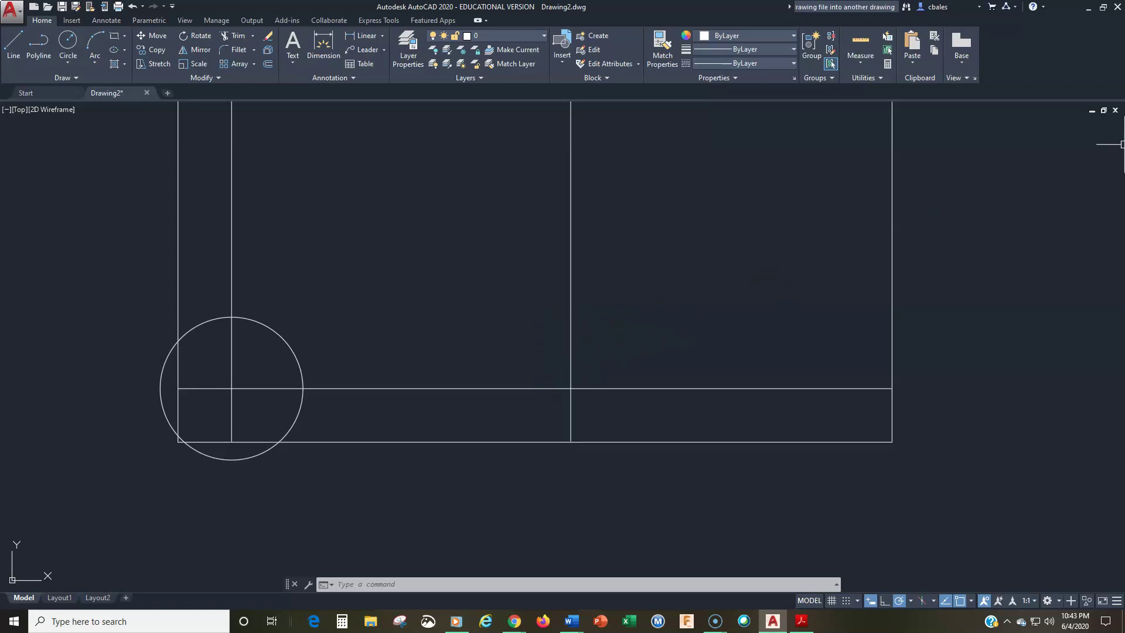
{"action": "key", "text": "alt+Tab"}
{"action": "left_click_drag", "start_coordinate": [891, 63], "coordinate": [577, 35]}
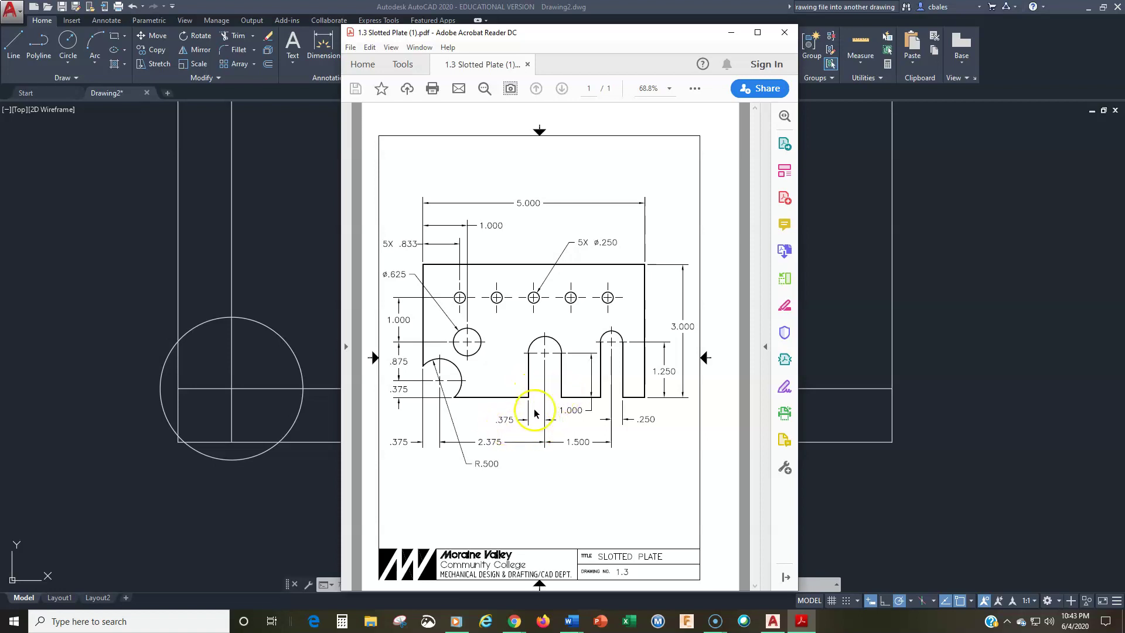
{"action": "left_click", "coordinate": [730, 32]}
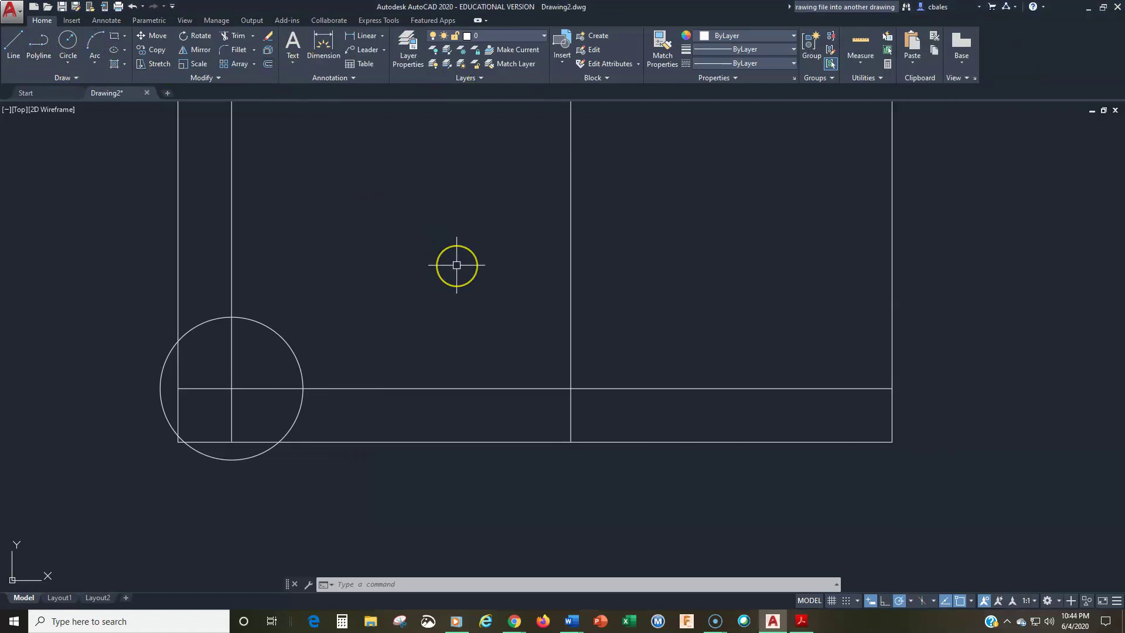
- Offset the slot's vertical centreline .375 to both the left and the right for the slot's sides
{"action": "type", "text": ".375"}
{"action": "key", "text": "Return"}
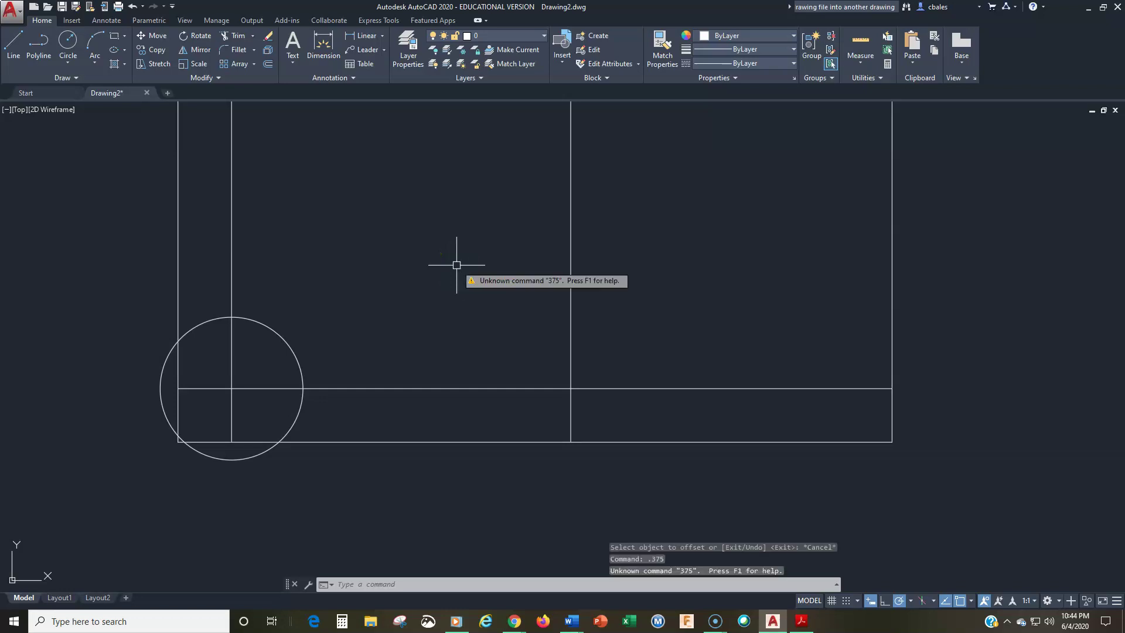
{"action": "left_click", "coordinate": [268, 65]}
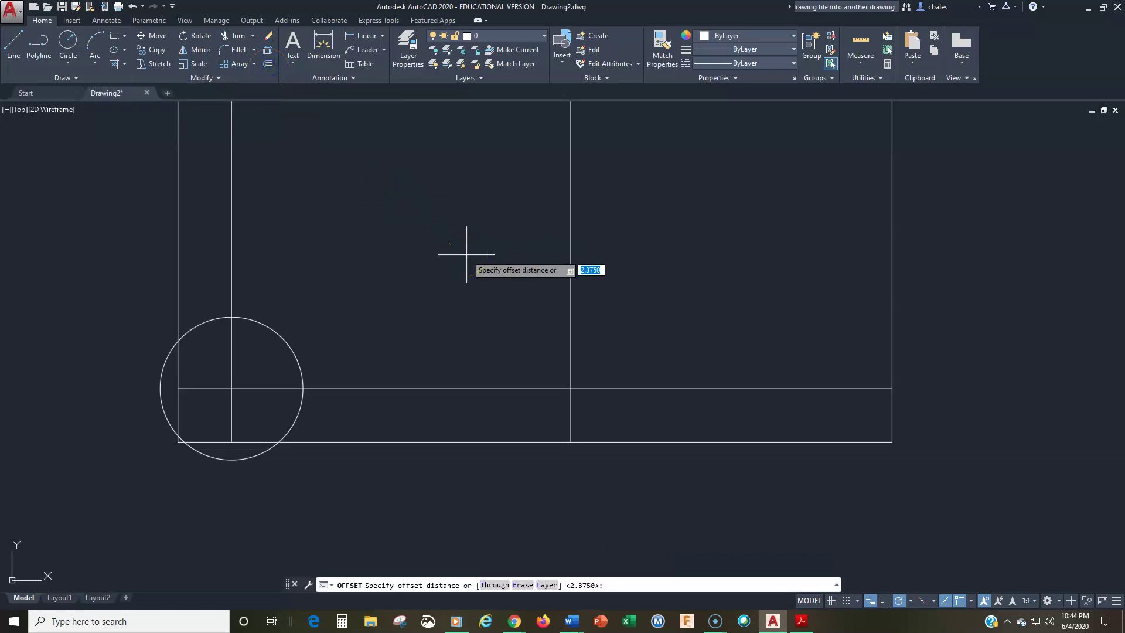
{"action": "key", "text": "Return"}
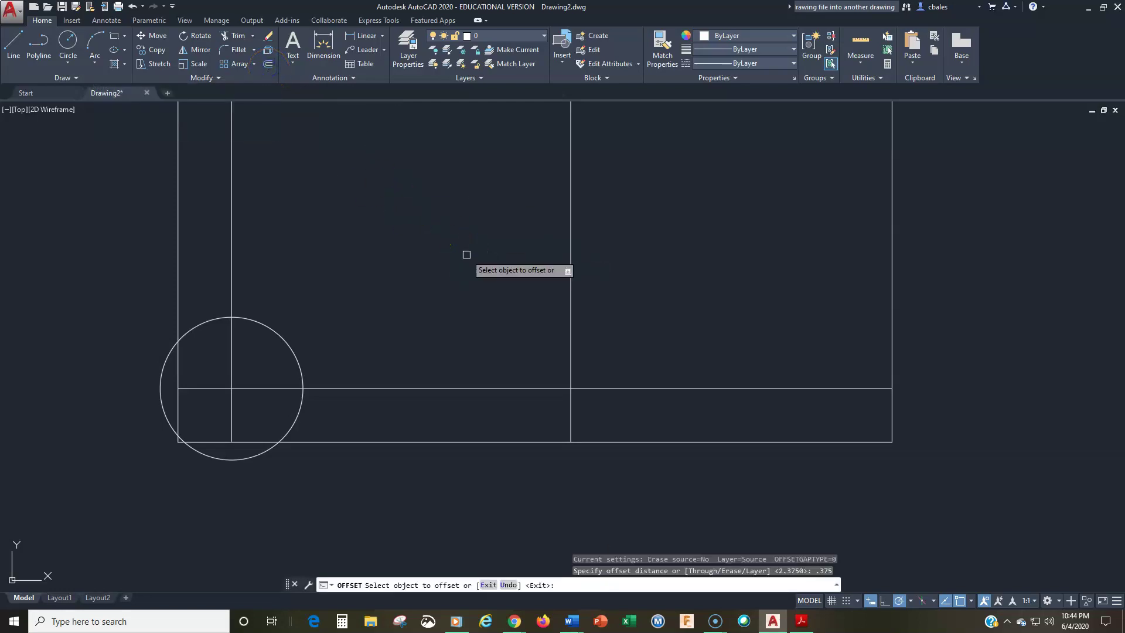
{"action": "left_click", "coordinate": [569, 316]}
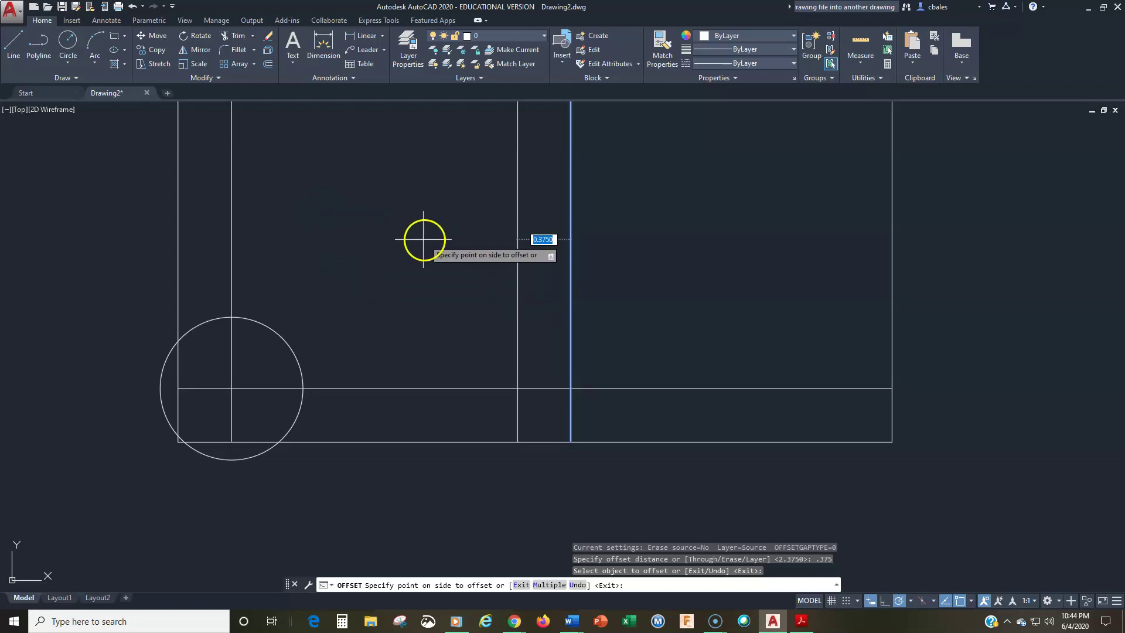
{"action": "left_click", "coordinate": [330, 239]}
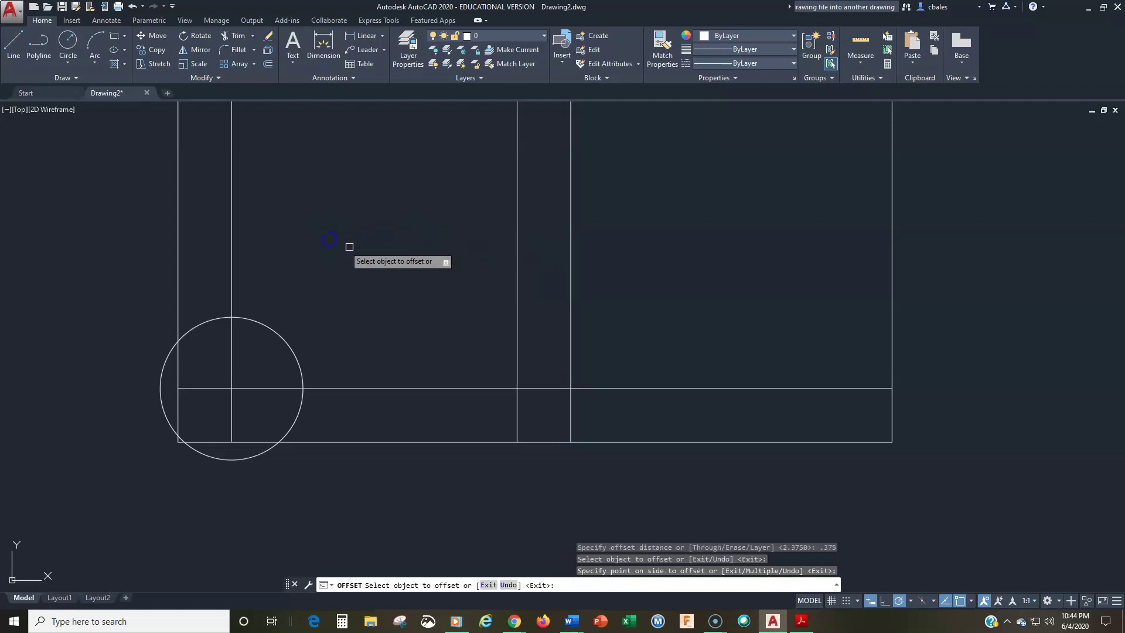
{"action": "left_click", "coordinate": [571, 301]}
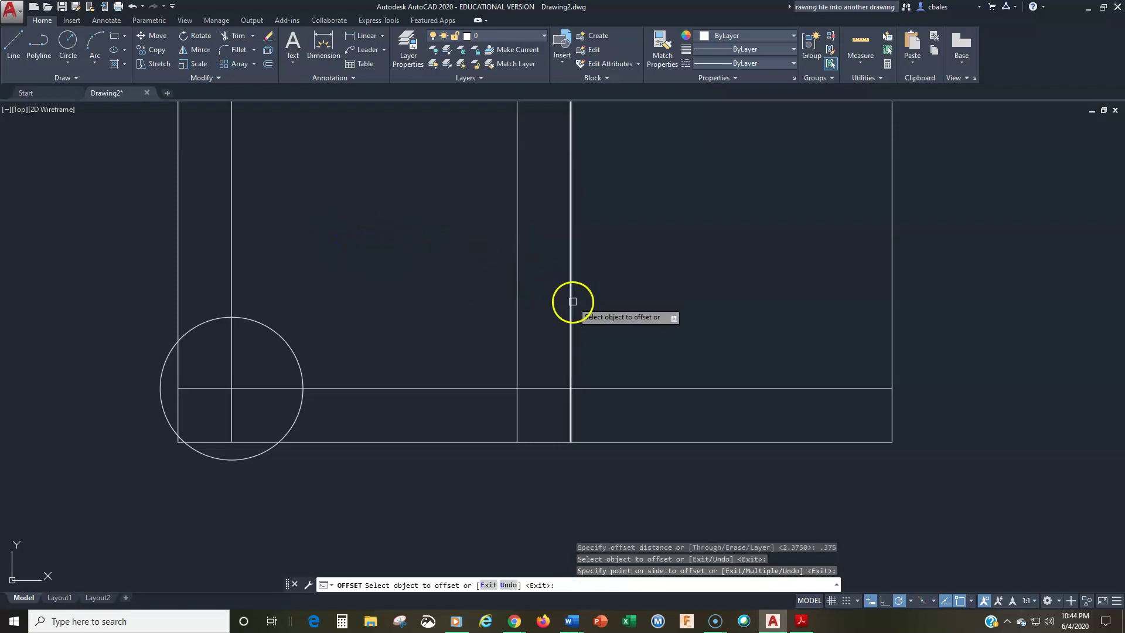
{"action": "left_click", "coordinate": [748, 302]}
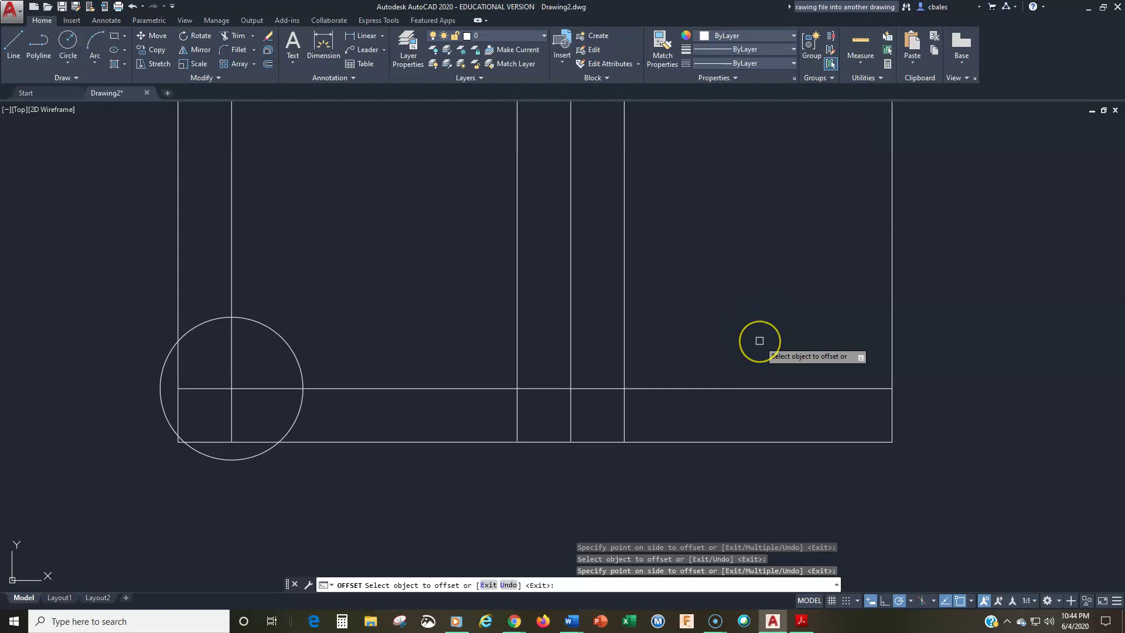
{"action": "right_click", "coordinate": [662, 359]}
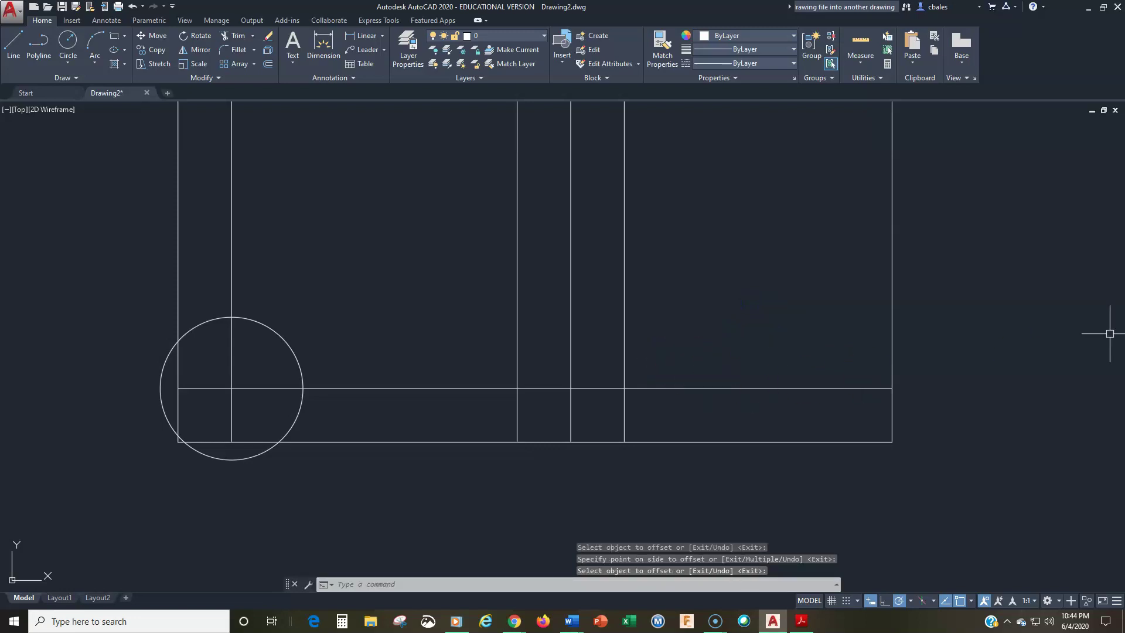
- Check the slot height in the PDF and offset the plate's bottom edge 1 upward to locate the slot's arc centre
{"action": "left_click", "coordinate": [801, 620]}
{"action": "left_click_drag", "start_coordinate": [537, 35], "coordinate": [507, 40]}
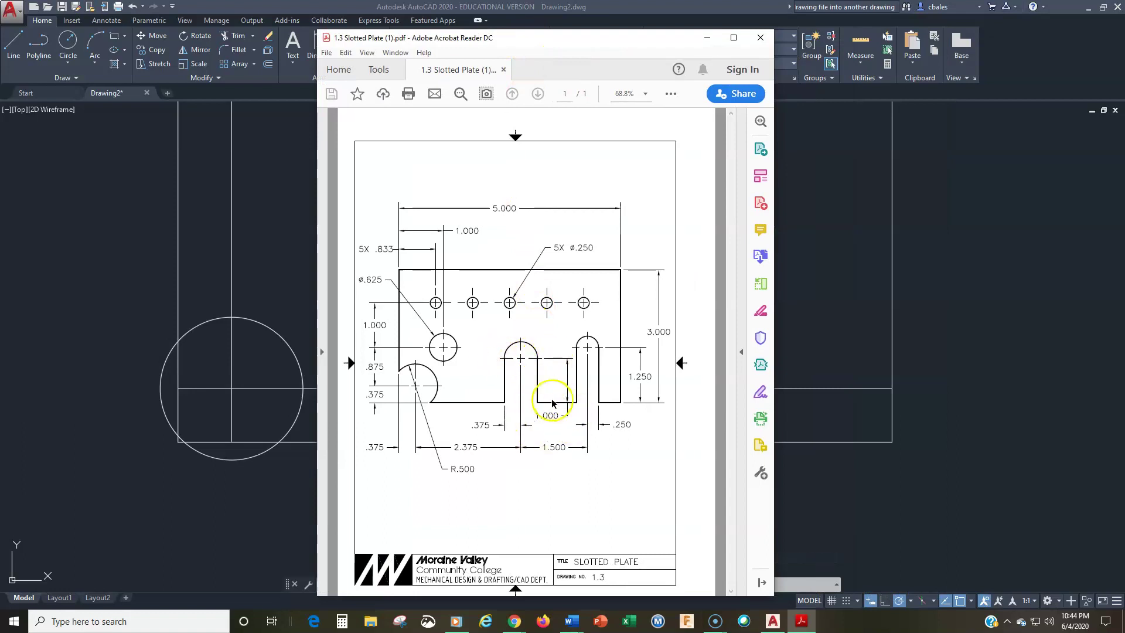
{"action": "left_click_drag", "start_coordinate": [535, 36], "coordinate": [1124, 45]}
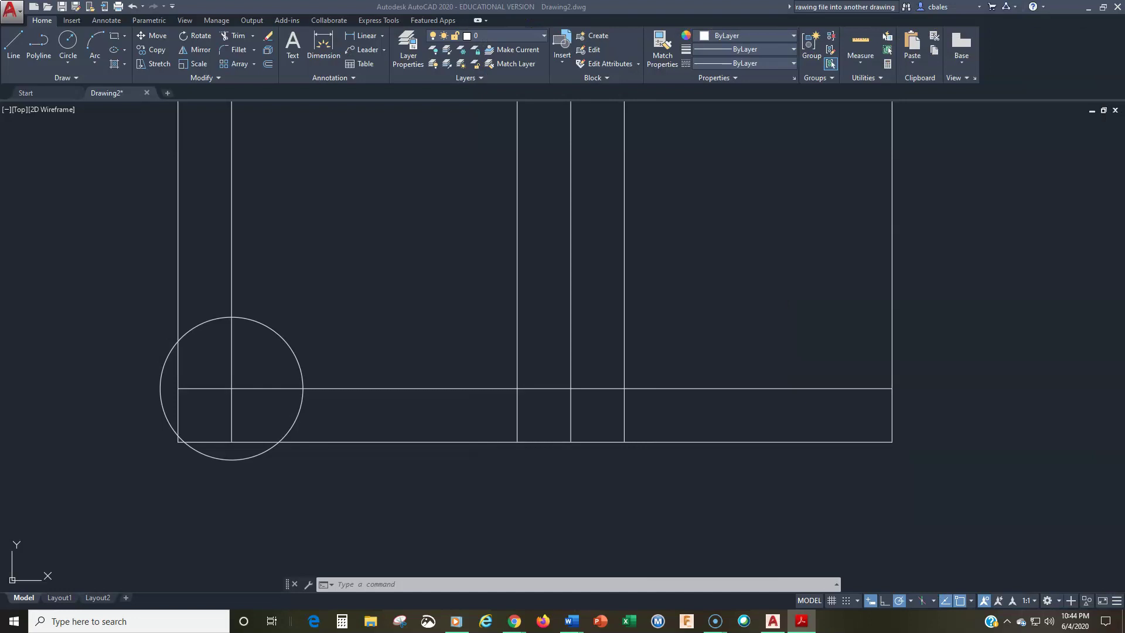
{"action": "left_click", "coordinate": [269, 65]}
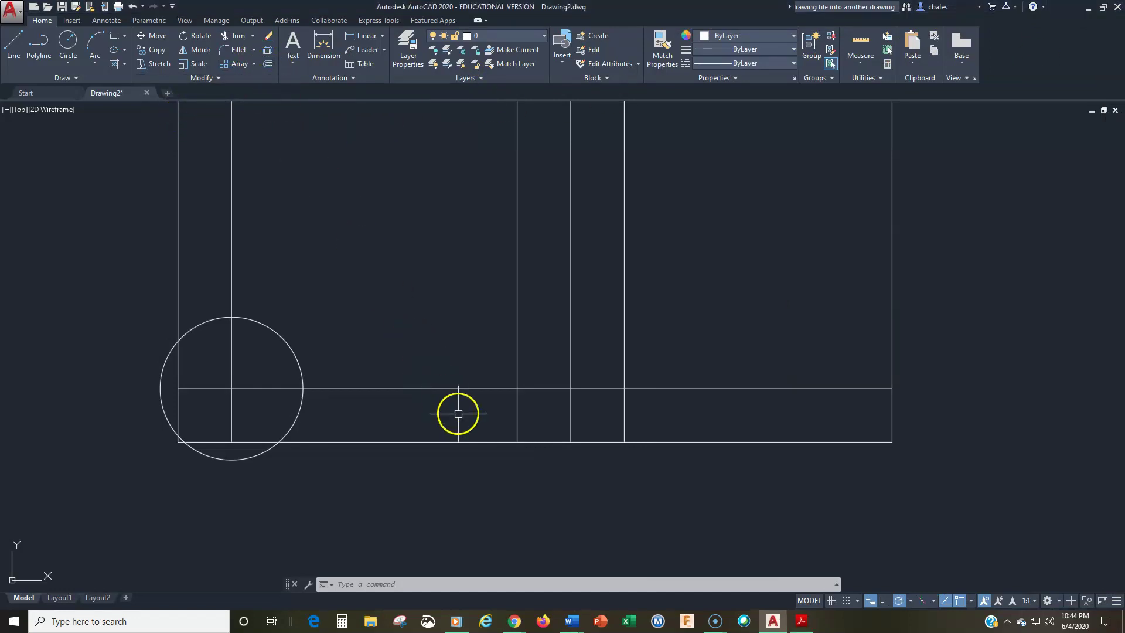
{"action": "left_click", "coordinate": [267, 50]}
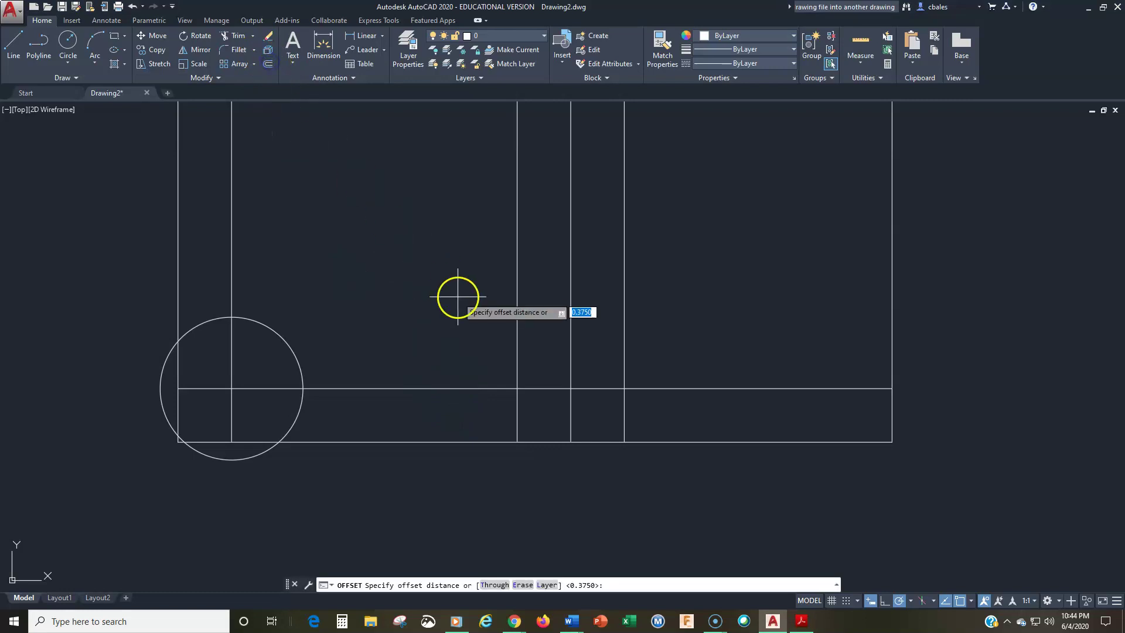
{"action": "type", "text": "1"}
{"action": "key", "text": "Return"}
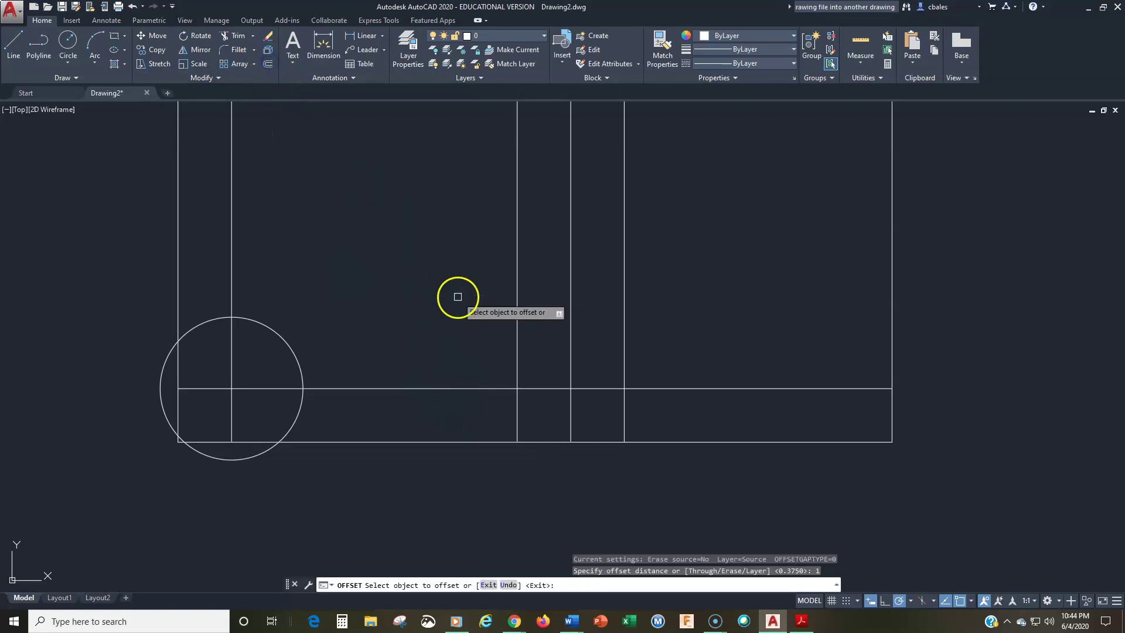
{"action": "left_click", "coordinate": [488, 441]}
{"action": "left_click", "coordinate": [485, 383]}
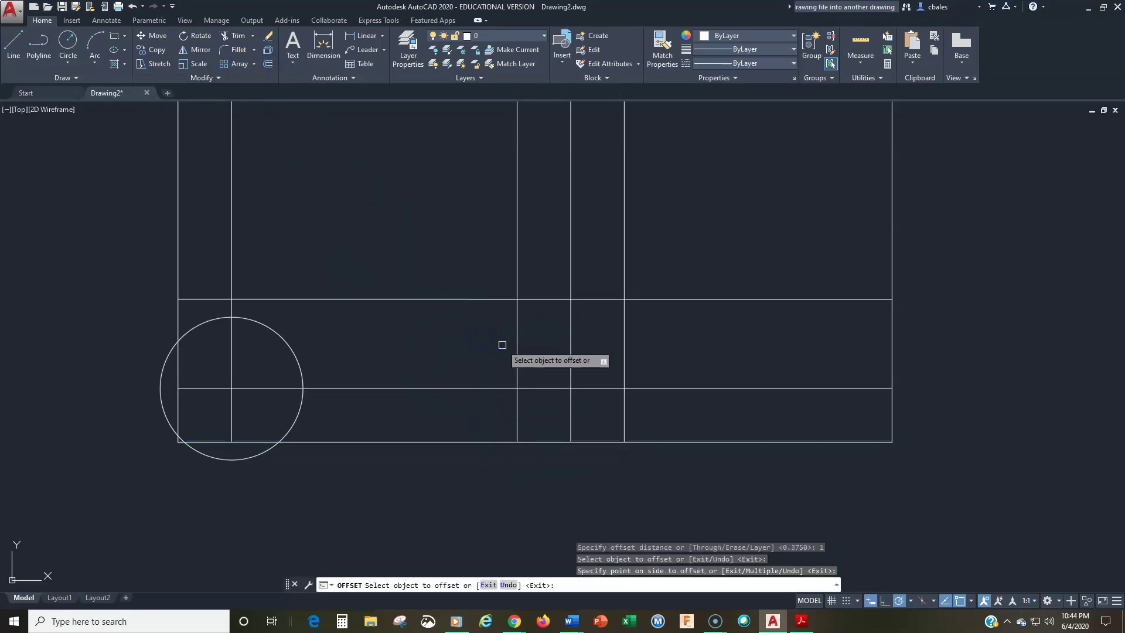
{"action": "left_click", "coordinate": [624, 315]}
{"action": "key", "text": "Return"}
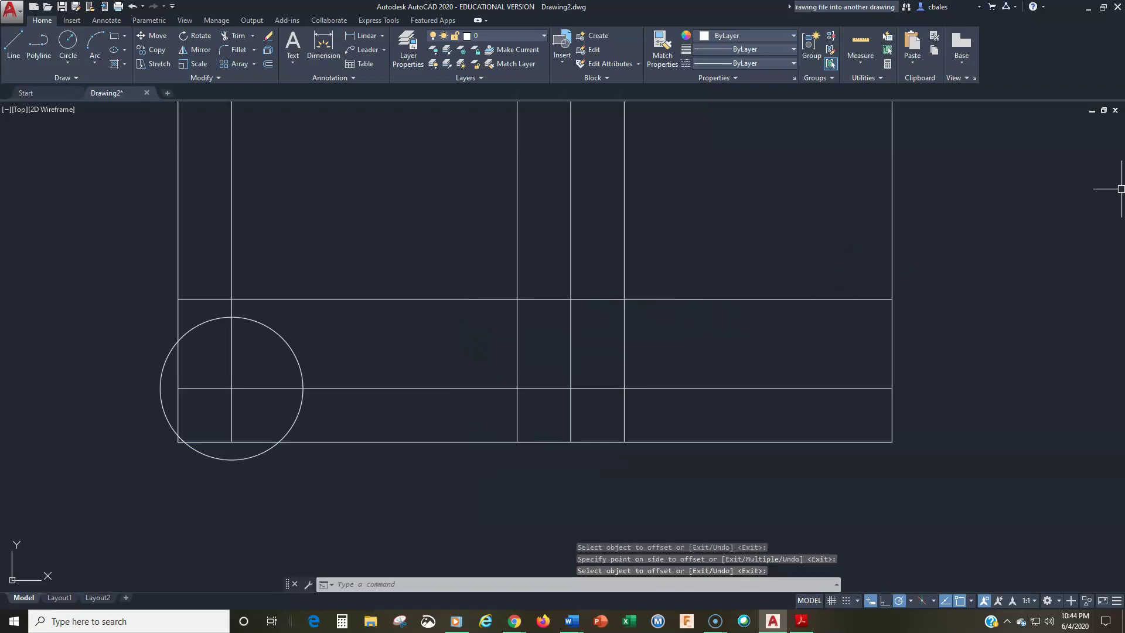
- Check the PDF, then draw a circle of radius .375 where the slot's centreline crosses the line 1 above the bottom edge
{"action": "left_click_drag", "start_coordinate": [1124, 50], "coordinate": [911, 32]}
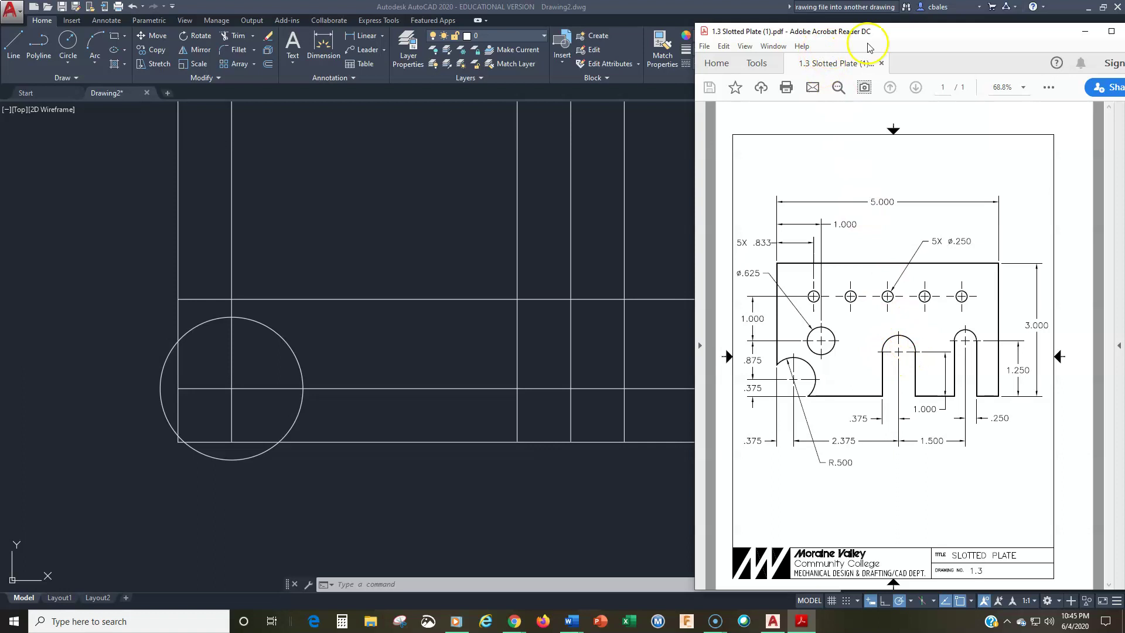
{"action": "left_click_drag", "start_coordinate": [885, 36], "coordinate": [1124, 35]}
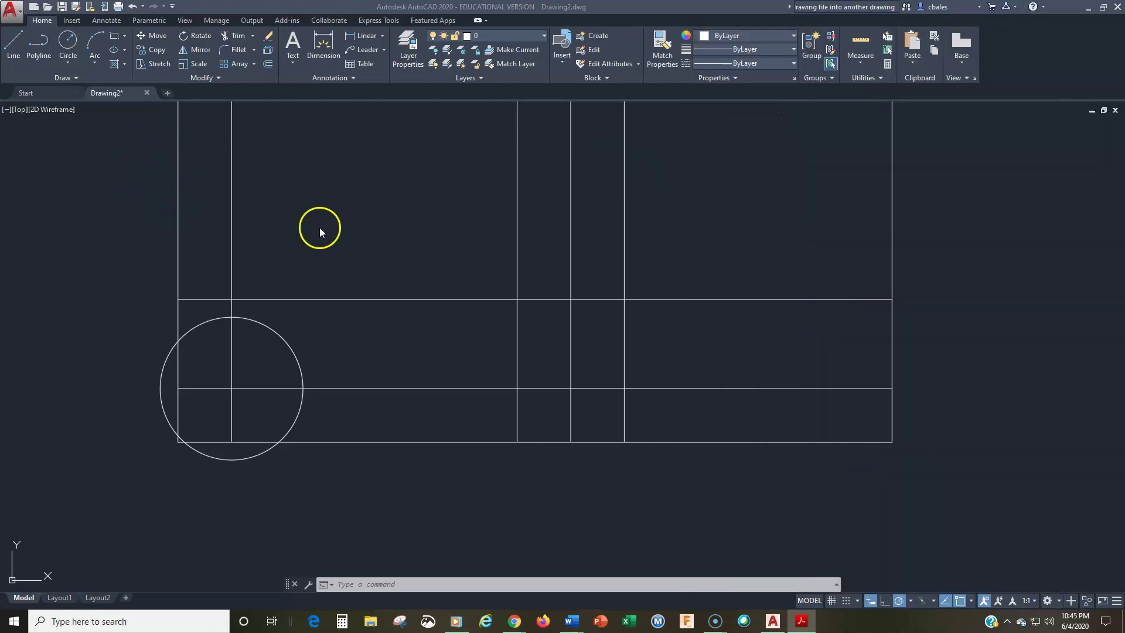
{"action": "left_click", "coordinate": [68, 42]}
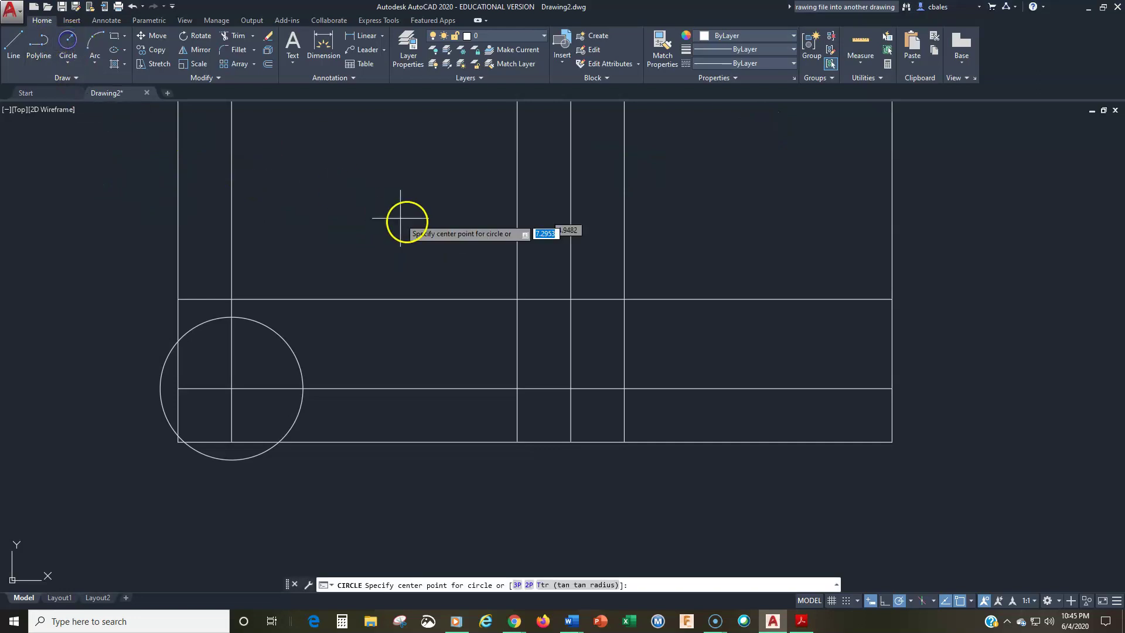
{"action": "left_click", "coordinate": [570, 300]}
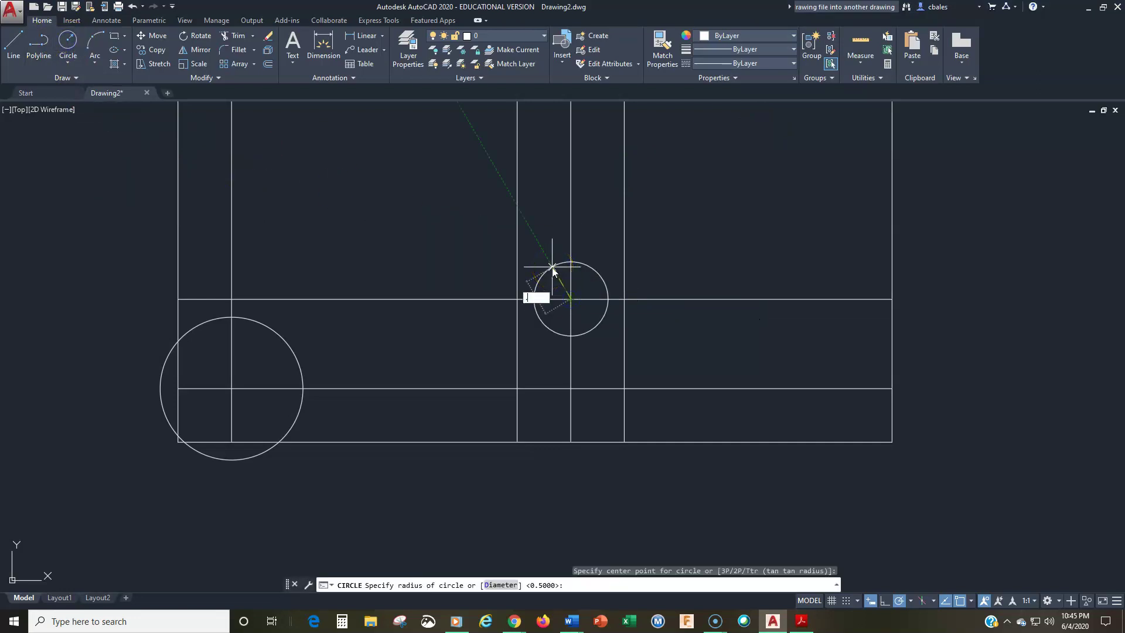
{"action": "type", "text": ".375"}
{"action": "key", "text": "Return"}
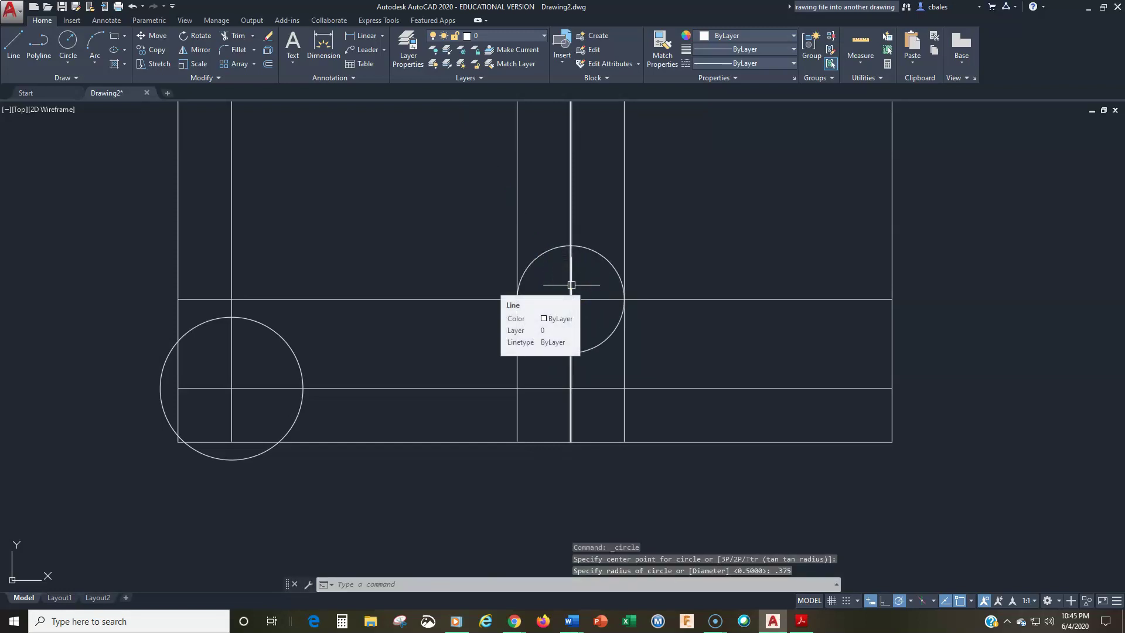
- Undo the last circle and redraw it from the same centre intersection, picking its radius at the slot's left side line
{"action": "type", "text": "u"}
{"action": "key", "text": "Return"}
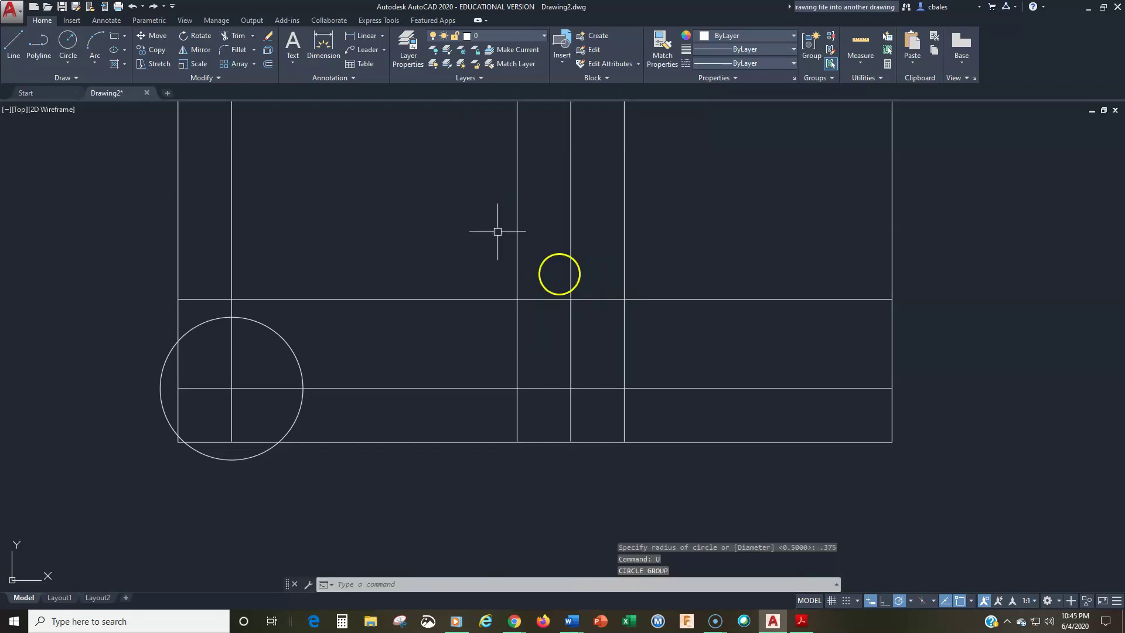
{"action": "left_click", "coordinate": [76, 57]}
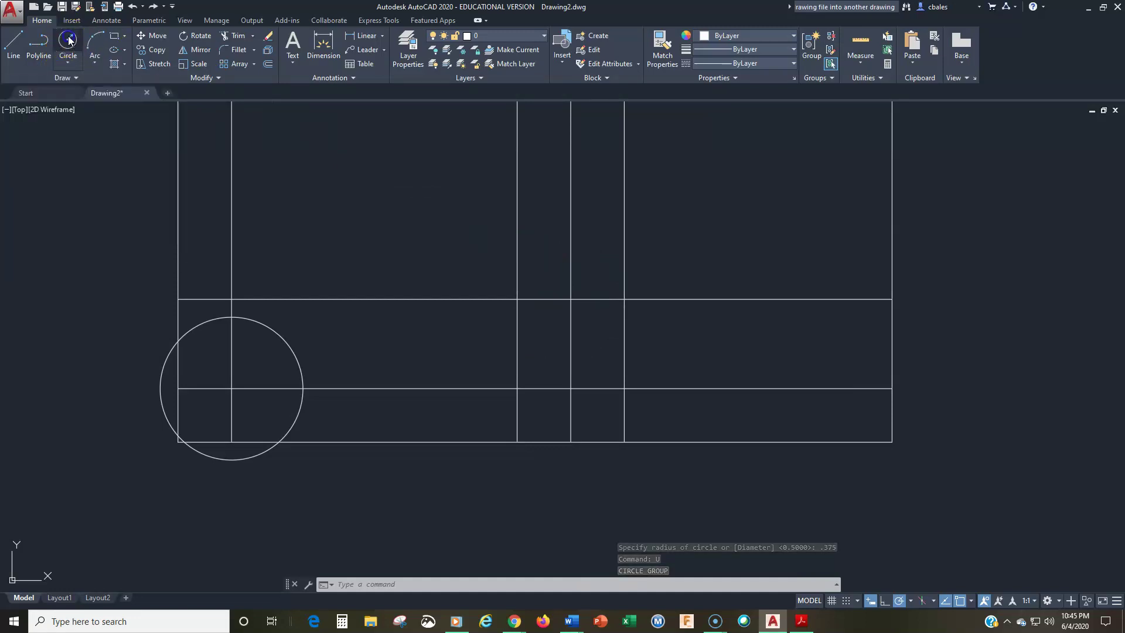
{"action": "left_click", "coordinate": [570, 299]}
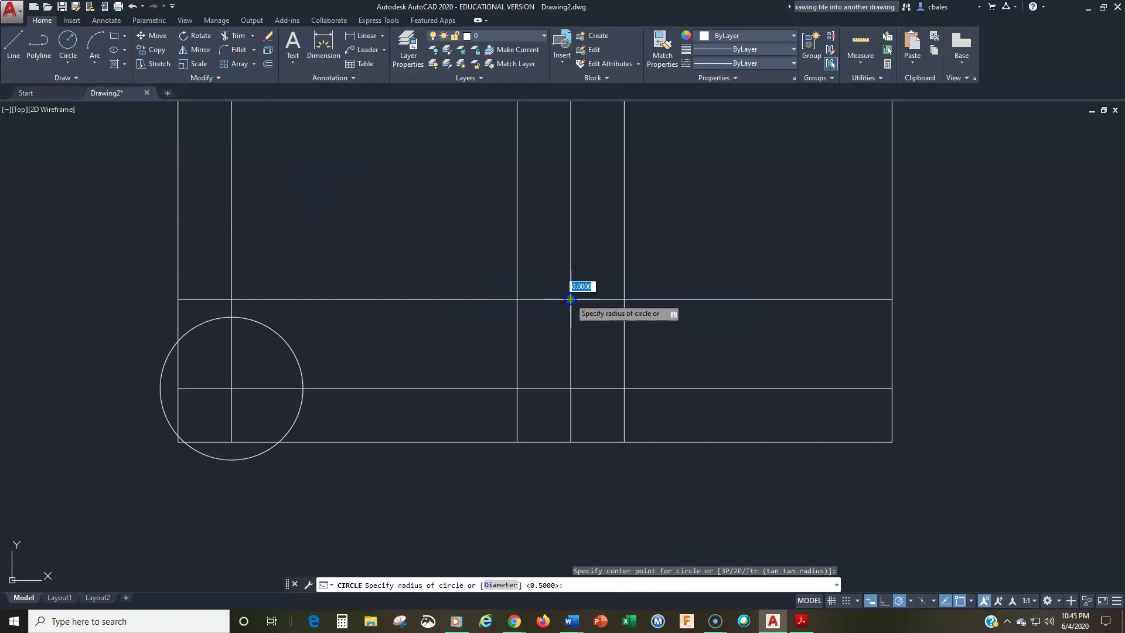
{"action": "left_click", "coordinate": [517, 298]}
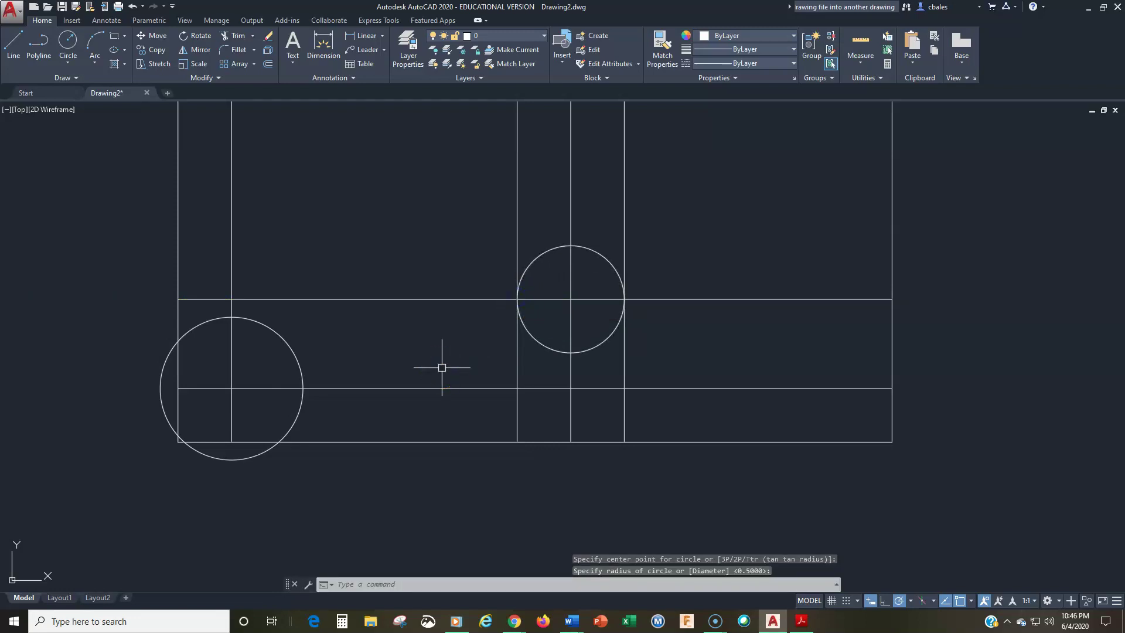
- Undo the circle and draw a 2-Point circle between the slot's side lines, along the horizontal line through the arc centre
{"action": "type", "text": "u"}
{"action": "key", "text": "Return"}
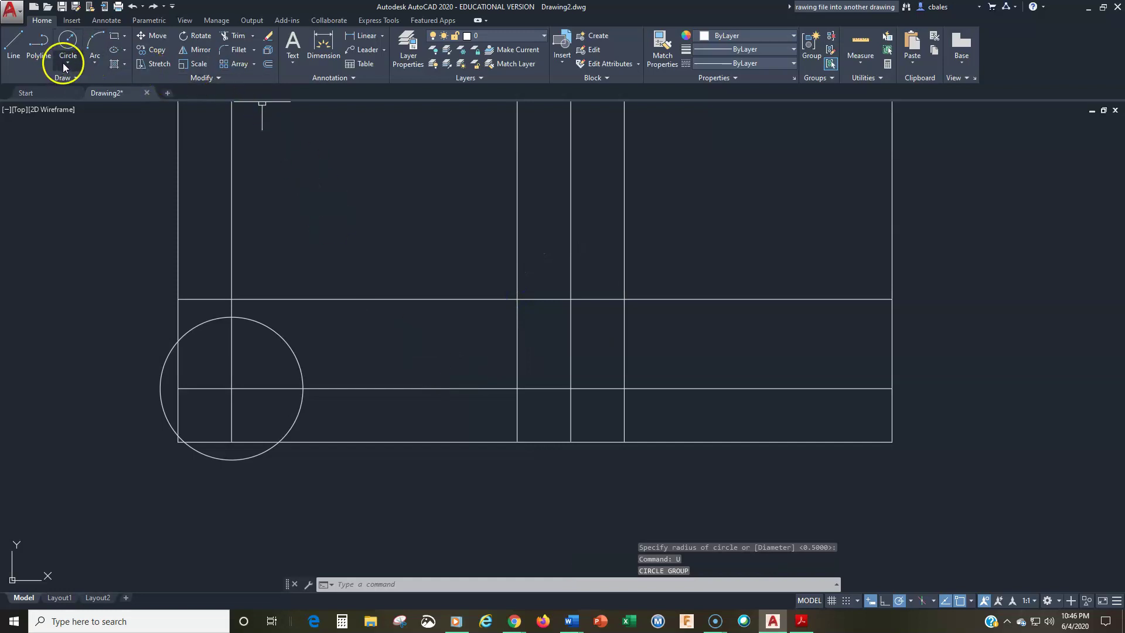
{"action": "left_click", "coordinate": [65, 63]}
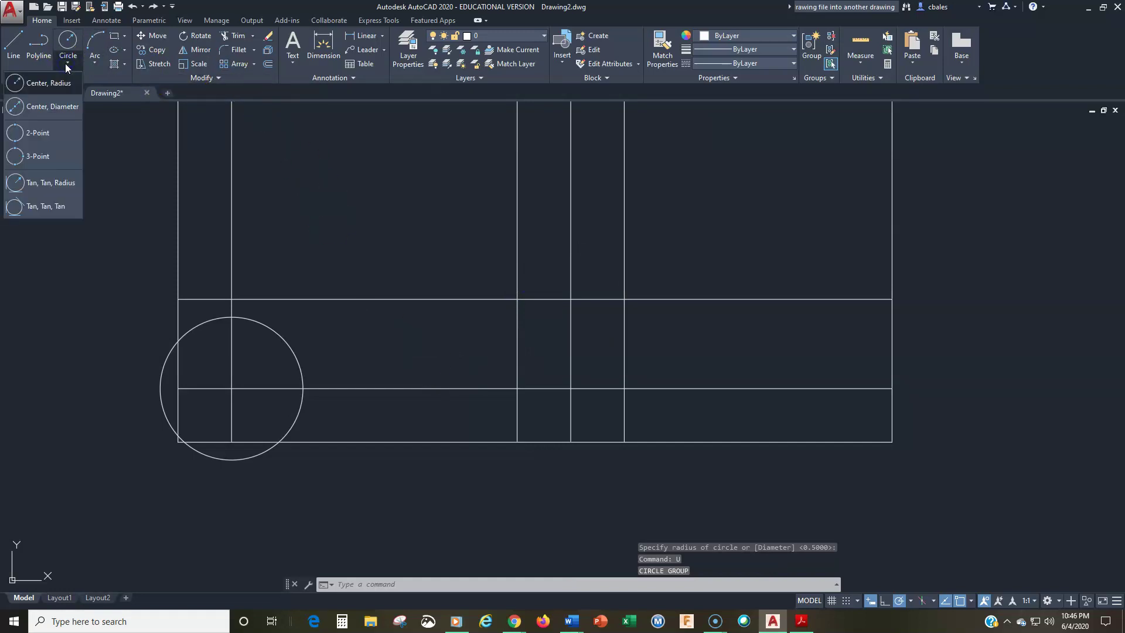
{"action": "left_click", "coordinate": [35, 133]}
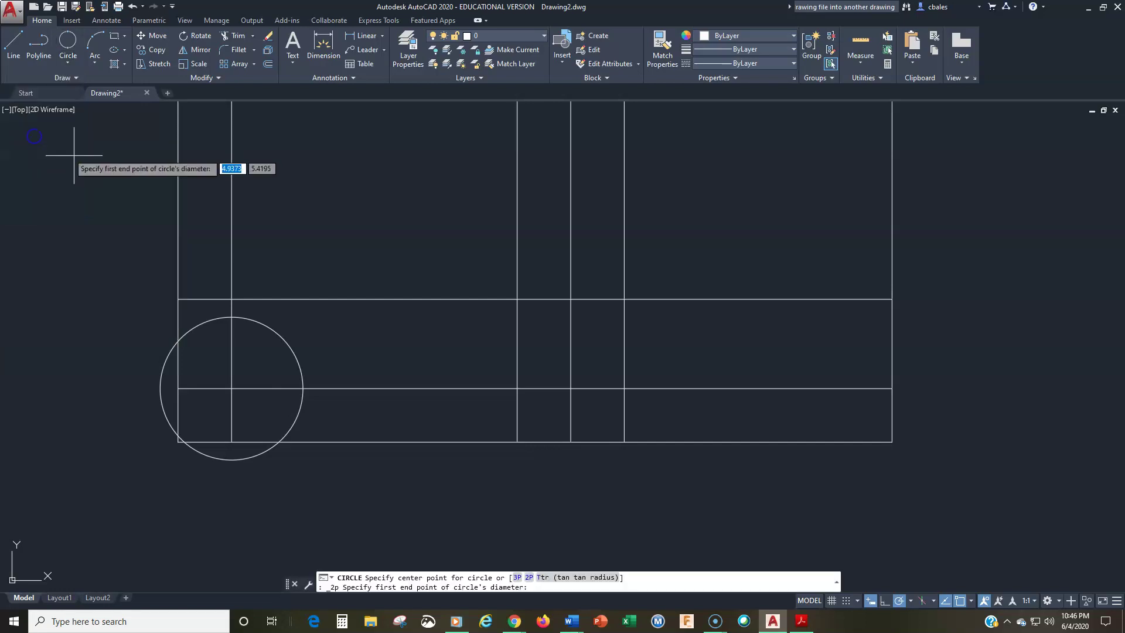
{"action": "left_click", "coordinate": [517, 299]}
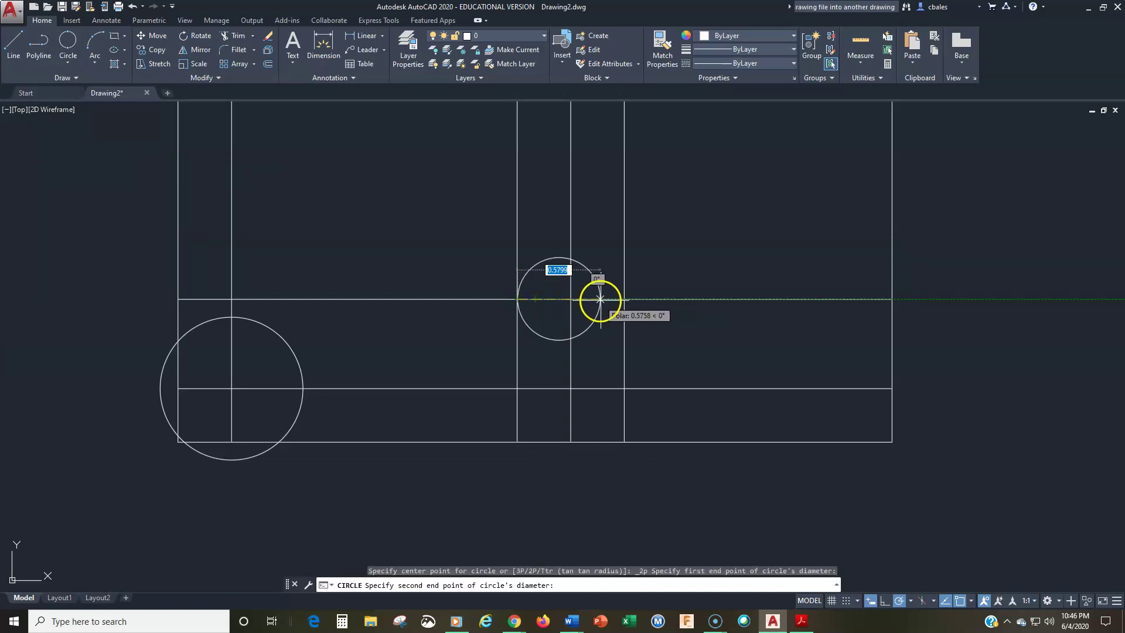
{"action": "left_click", "coordinate": [624, 299]}
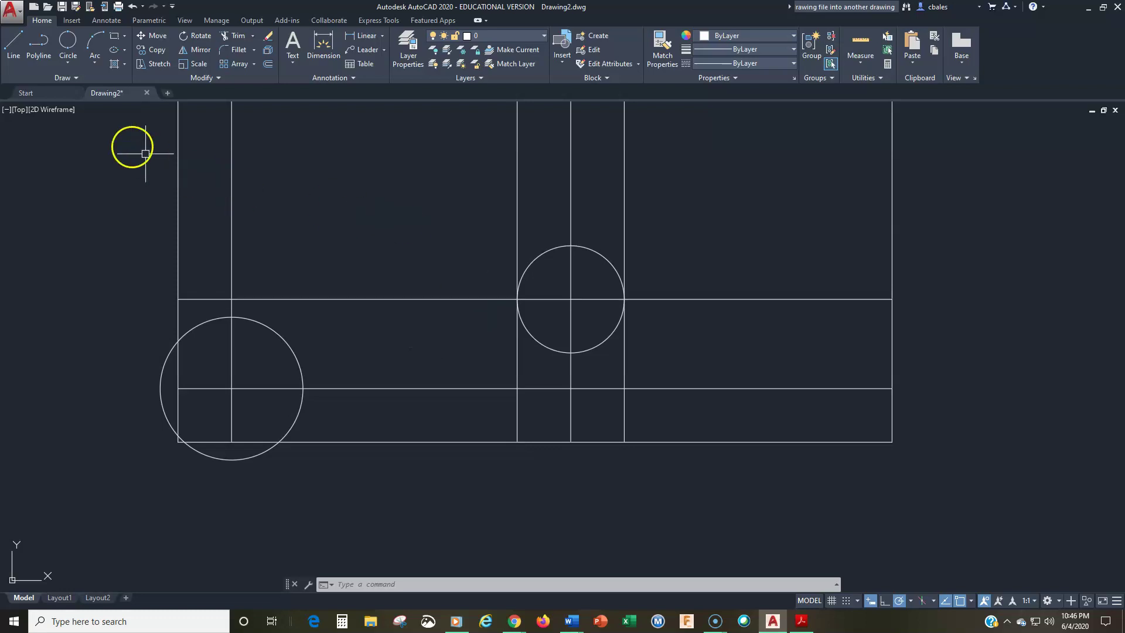
{"action": "middle_click_drag", "start_coordinate": [569, 361], "coordinate": [480, 353]}
{"action": "scroll", "coordinate": [496, 349], "scroll_direction": "up", "scroll_amount": 2}
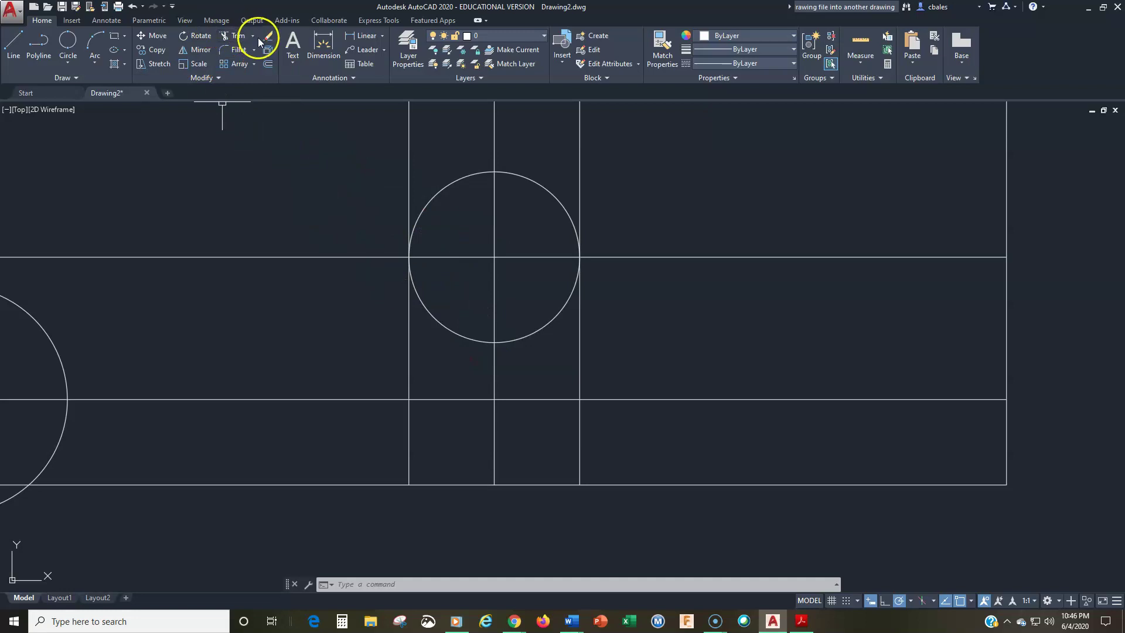
{"action": "left_click", "coordinate": [232, 36]}
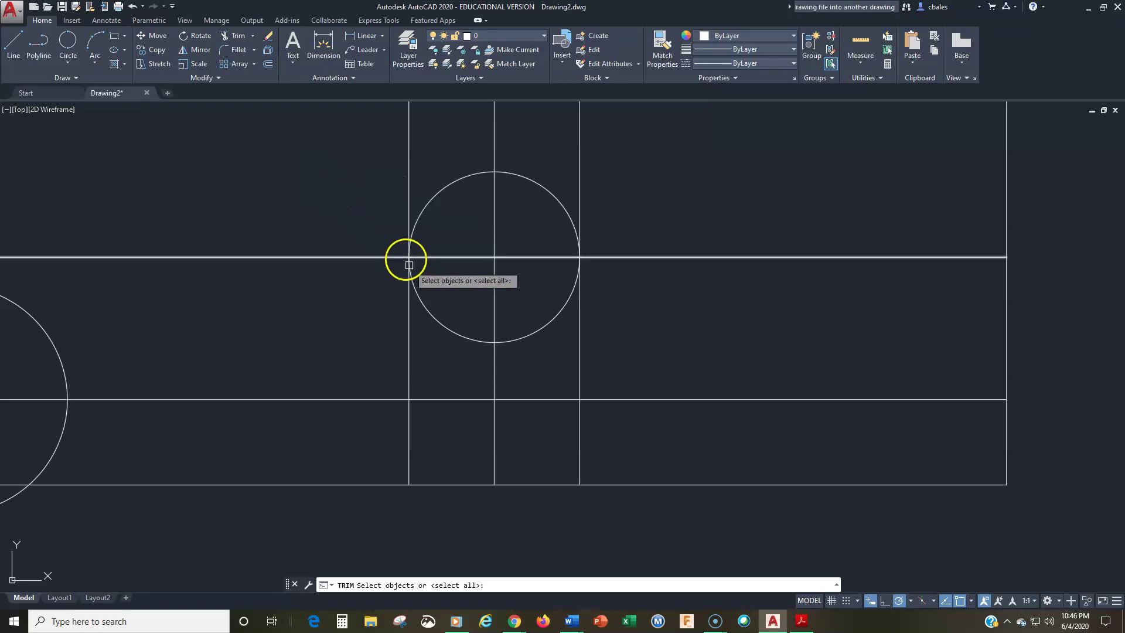
{"action": "left_click", "coordinate": [446, 327]}
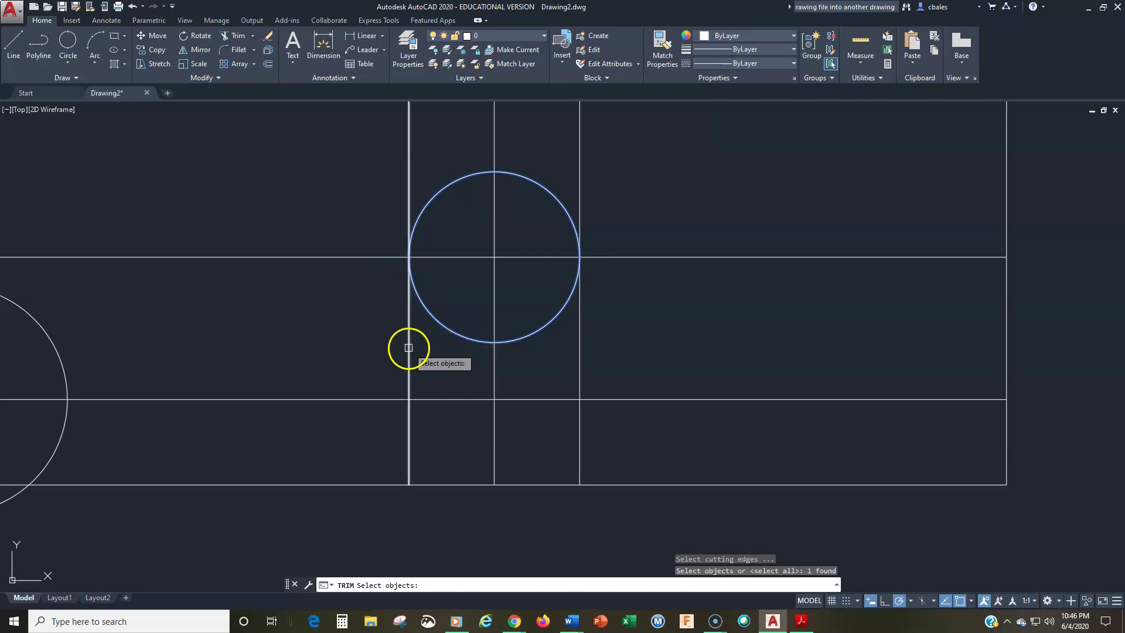
{"action": "left_click", "coordinate": [578, 367]}
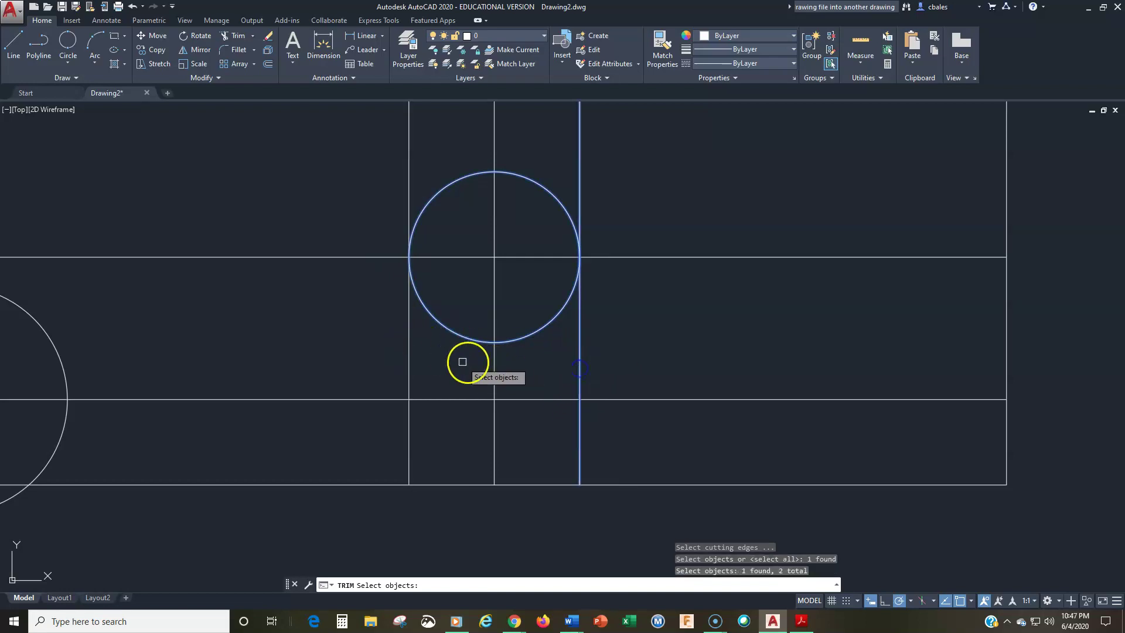
{"action": "left_click", "coordinate": [410, 362]}
{"action": "left_click", "coordinate": [407, 304]}
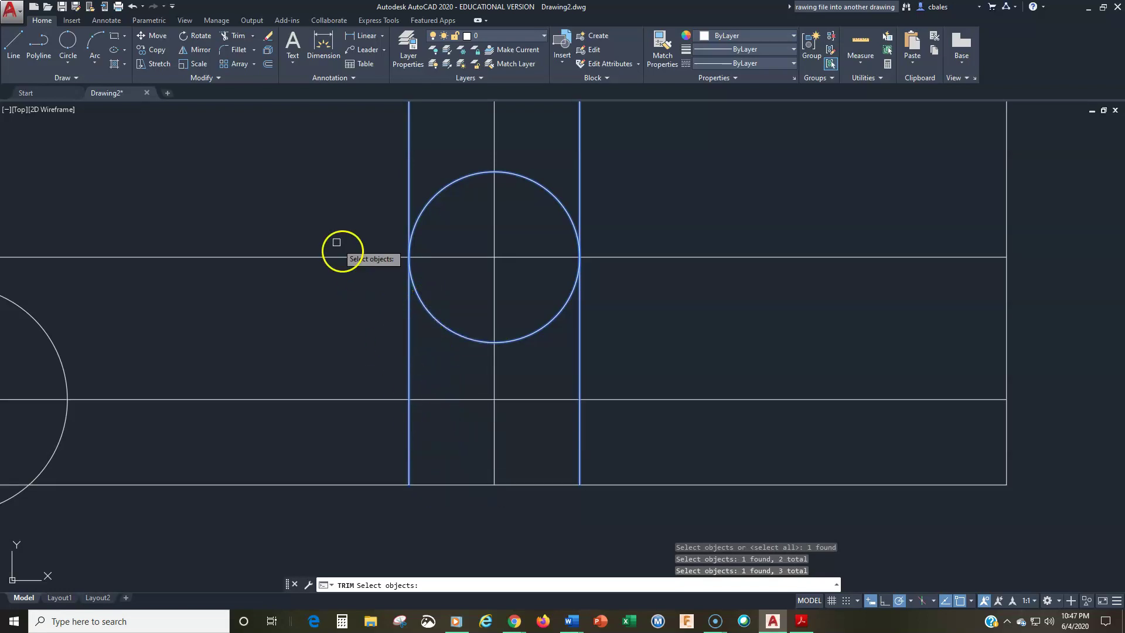
{"action": "key", "text": "Escape"}
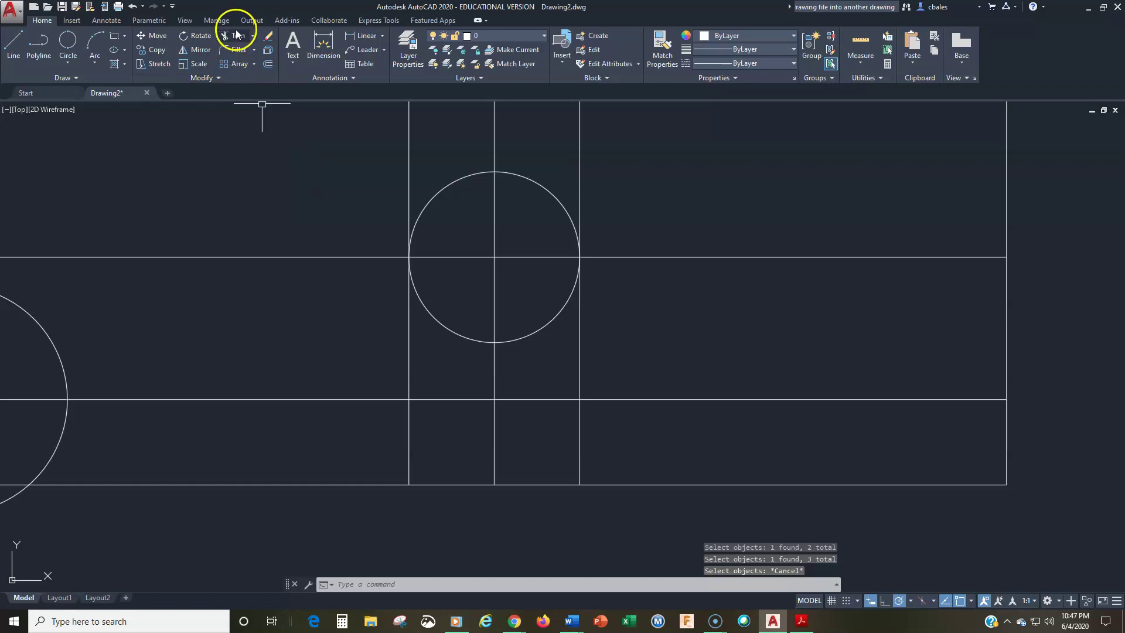
- Trim the side lines above the slot's circle, the circle's lower half and the plate's bottom edge across the slot opening
{"action": "left_click", "coordinate": [236, 34]}
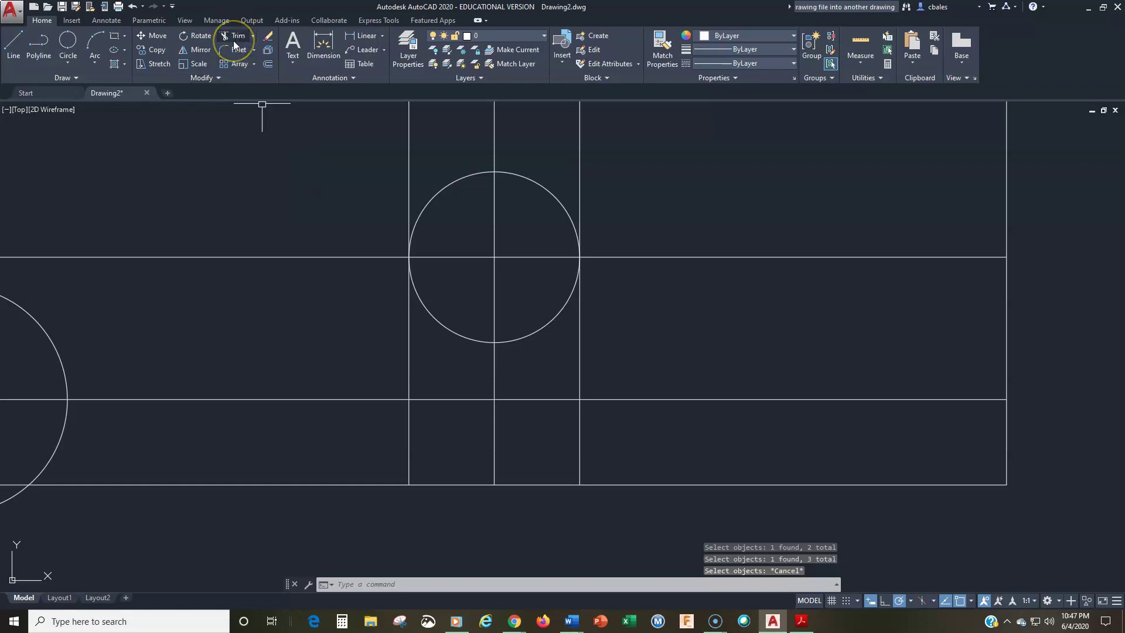
{"action": "right_click", "coordinate": [302, 184]}
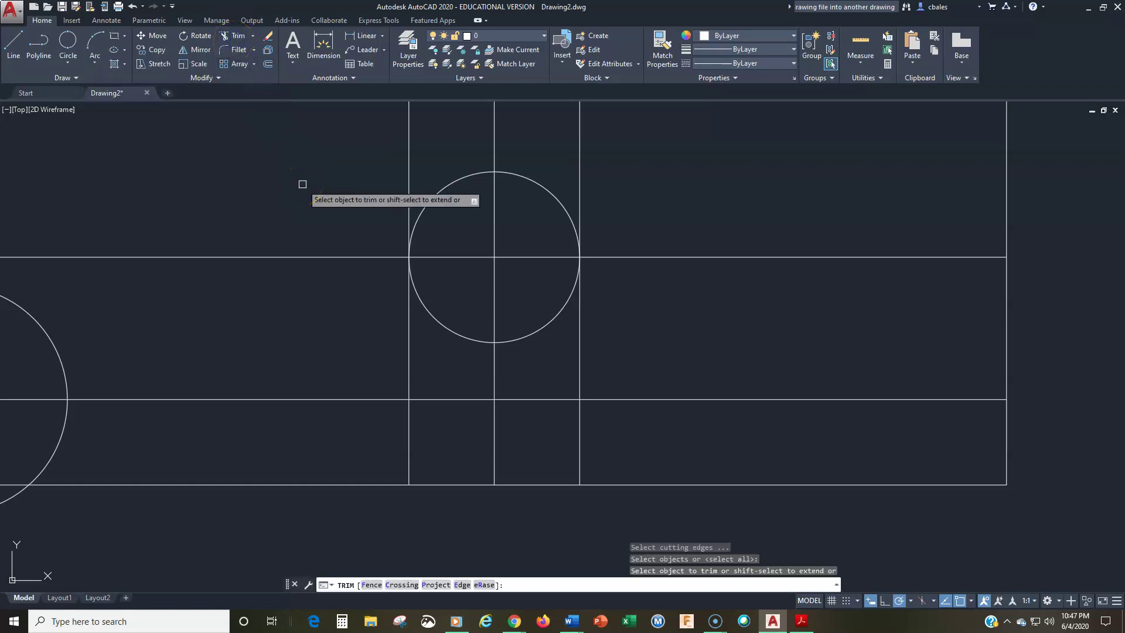
{"action": "left_click", "coordinate": [409, 171]}
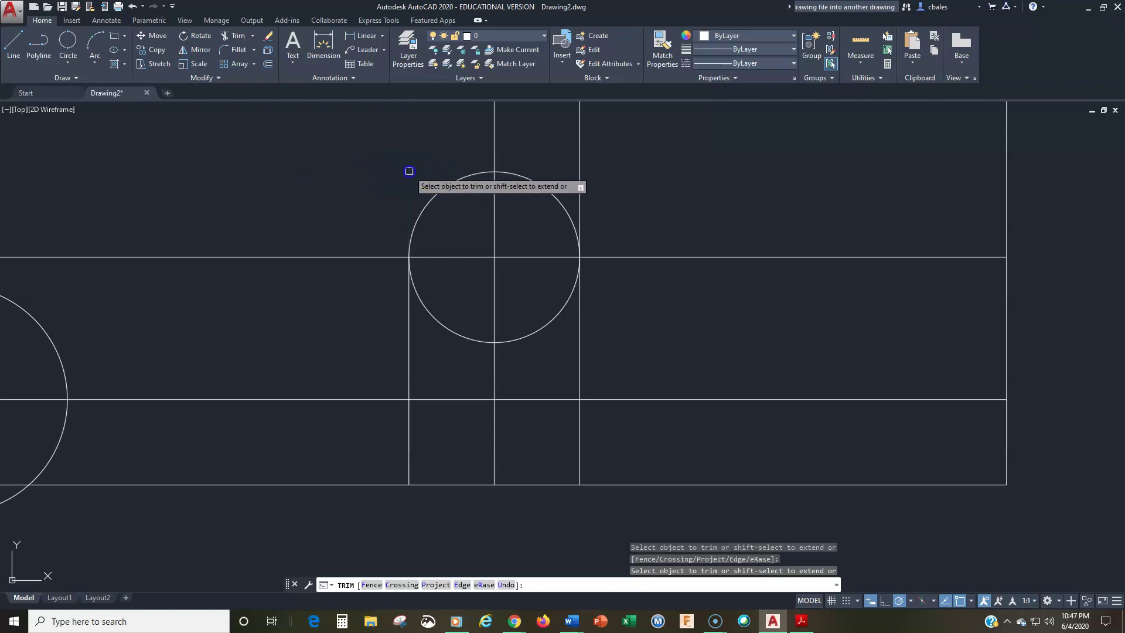
{"action": "left_click", "coordinate": [579, 165]}
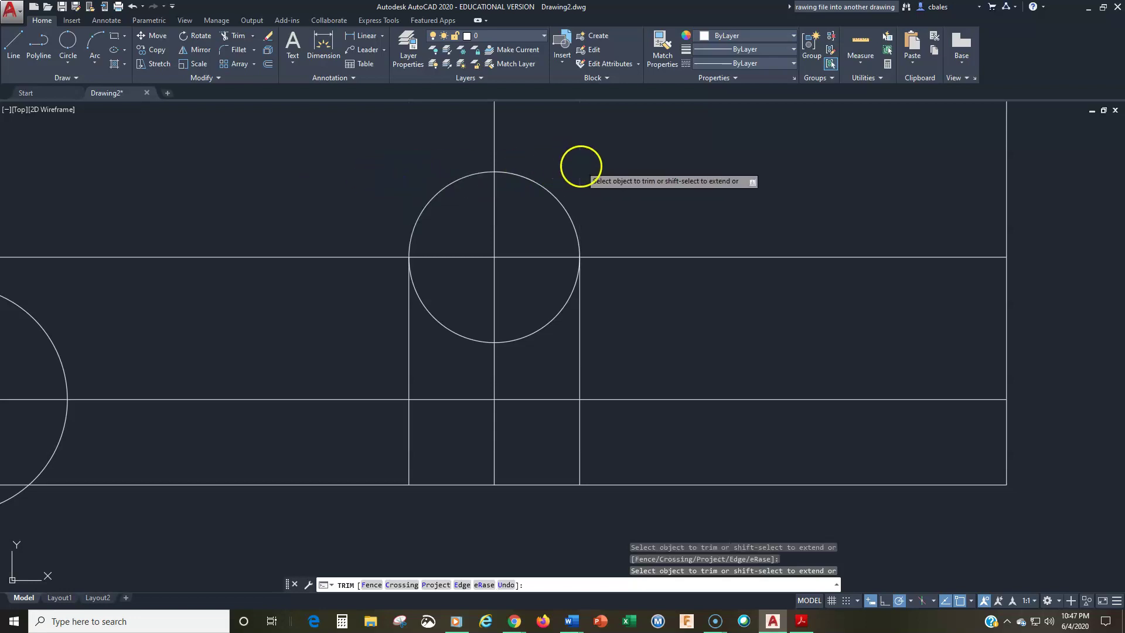
{"action": "left_click", "coordinate": [471, 338]}
{"action": "left_click", "coordinate": [459, 484]}
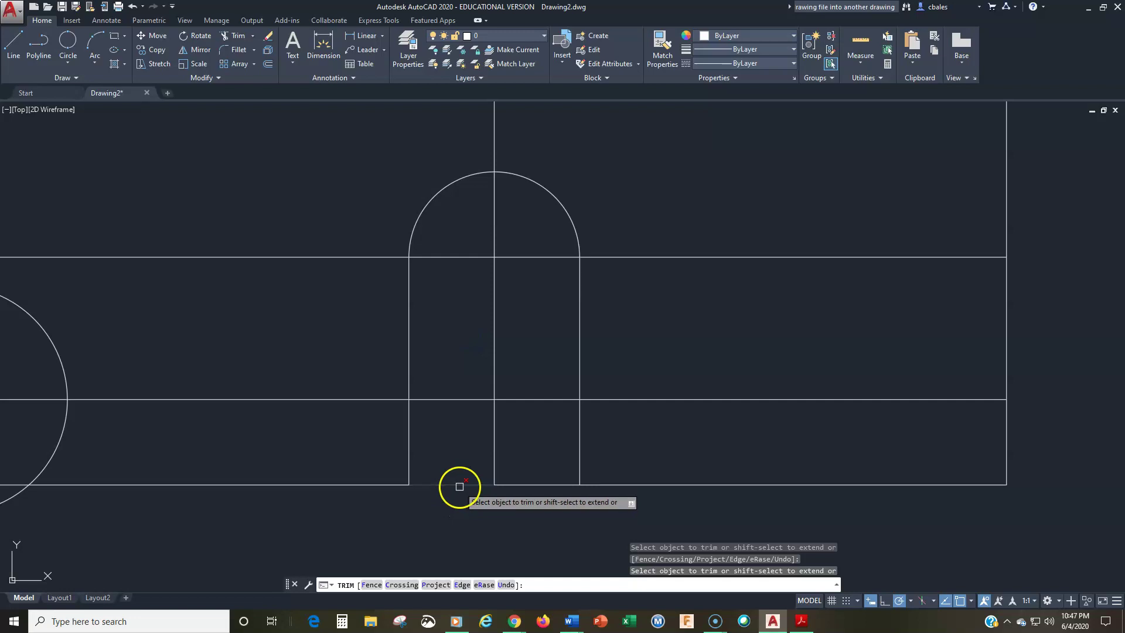
{"action": "left_click", "coordinate": [519, 483]}
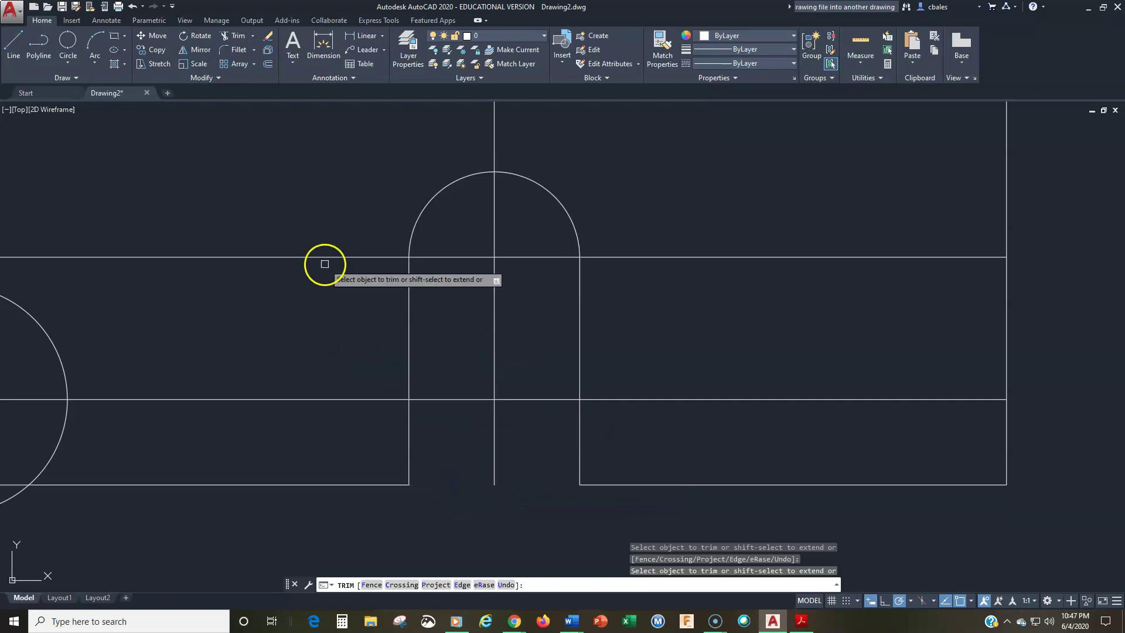
- Trim the lower end of the slot's left side, undo that trim and finish the Trim command
{"action": "scroll", "coordinate": [328, 356], "scroll_direction": "down", "scroll_amount": 2}
{"action": "mouse_move", "coordinate": [327, 357]}
{"action": "middle_mouse_down"}
{"action": "mouse_move", "coordinate": [414, 359]}
{"action": "mouse_move", "coordinate": [472, 377]}
{"action": "mouse_move", "coordinate": [391, 371]}
{"action": "middle_mouse_up"}
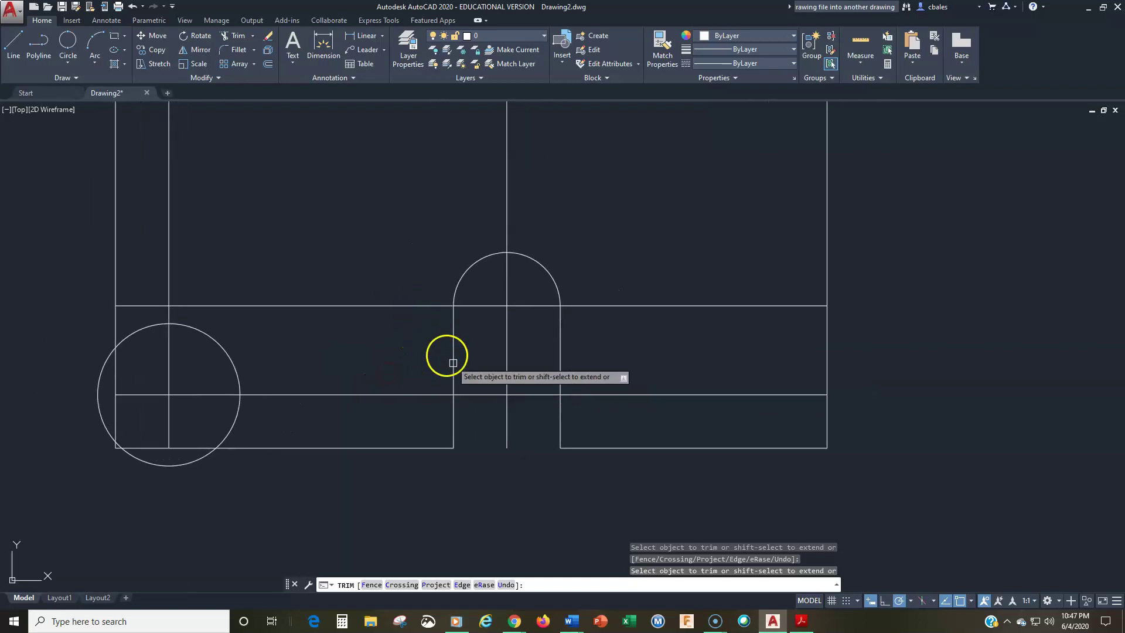
{"action": "scroll", "coordinate": [472, 373], "scroll_direction": "up", "scroll_amount": 2}
{"action": "middle_click_drag", "start_coordinate": [472, 372], "coordinate": [467, 328]}
{"action": "left_click", "coordinate": [438, 399]}
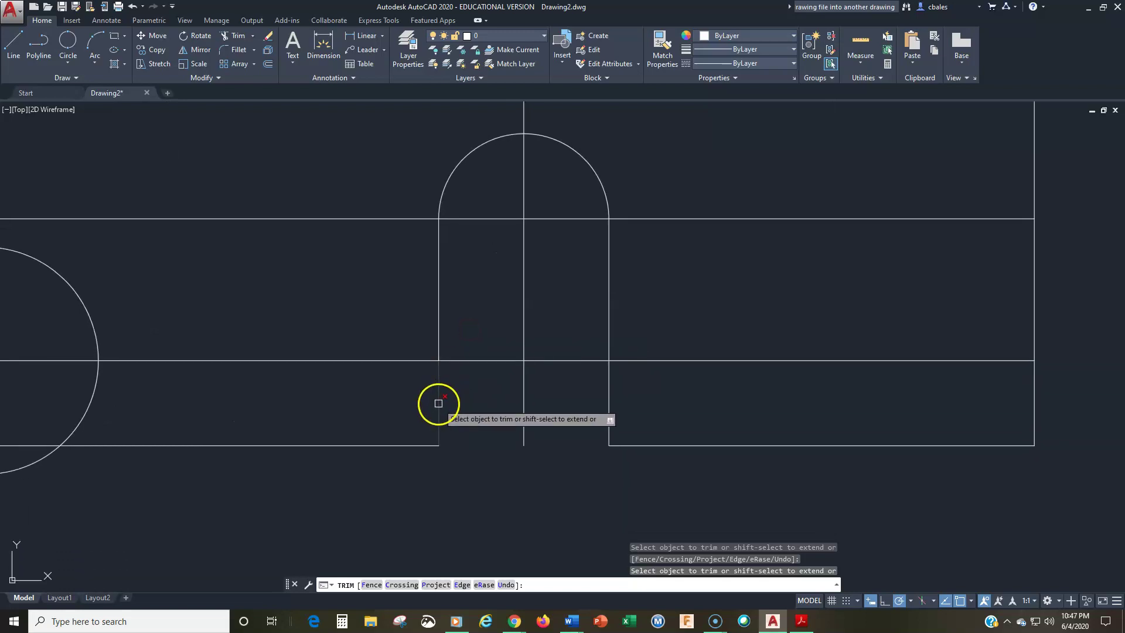
{"action": "left_click", "coordinate": [478, 461]}
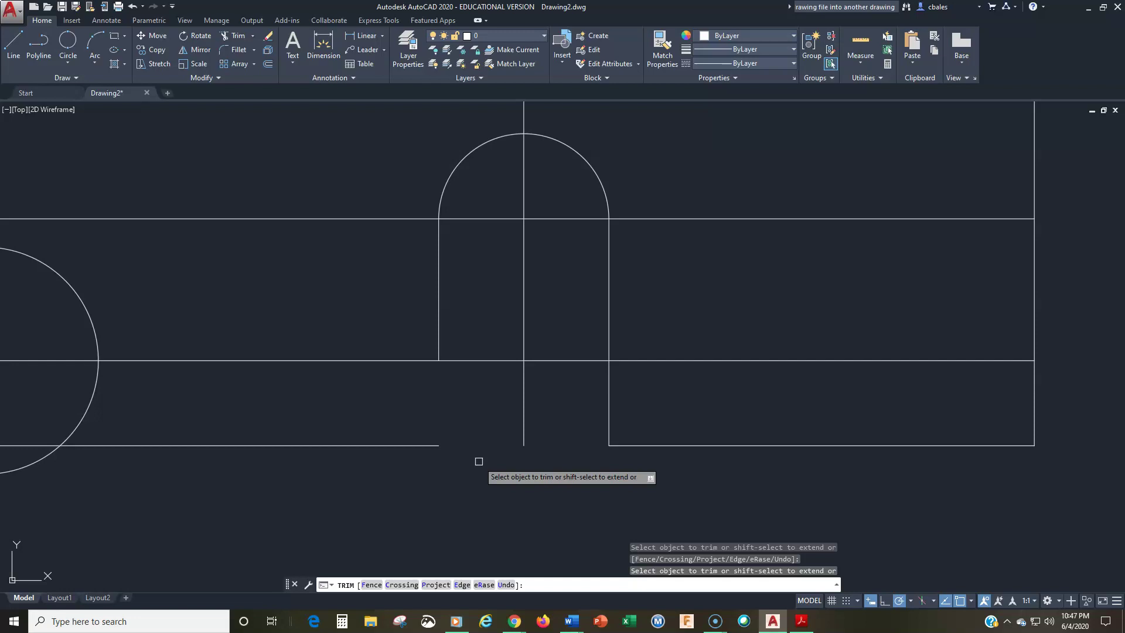
{"action": "type", "text": "u"}
{"action": "key", "text": "Return"}
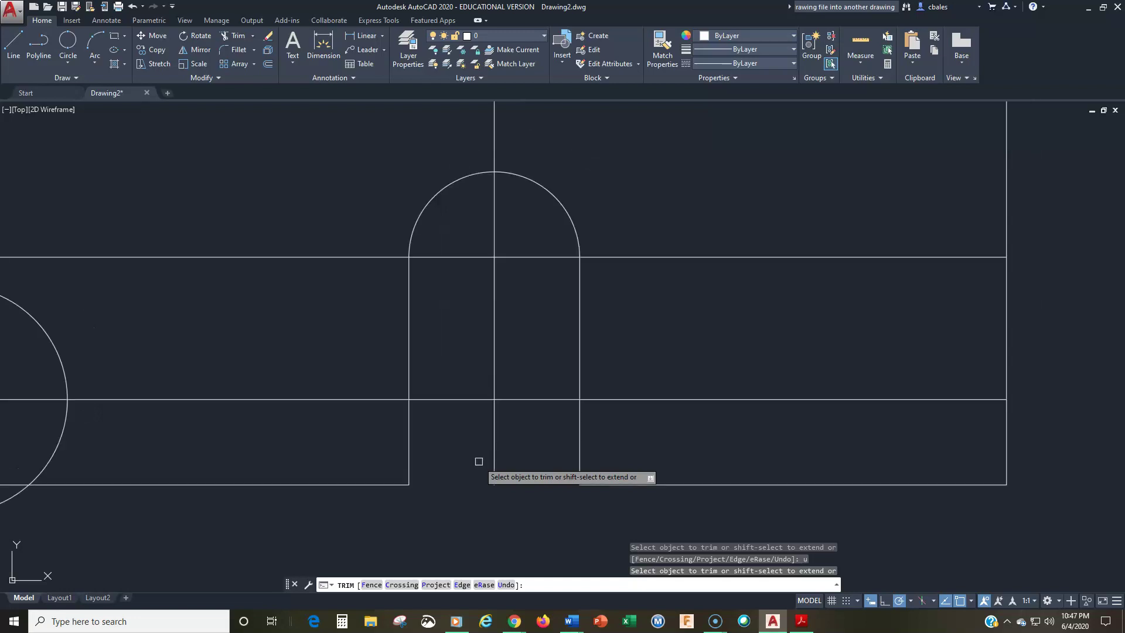
{"action": "left_click", "coordinate": [509, 434]}
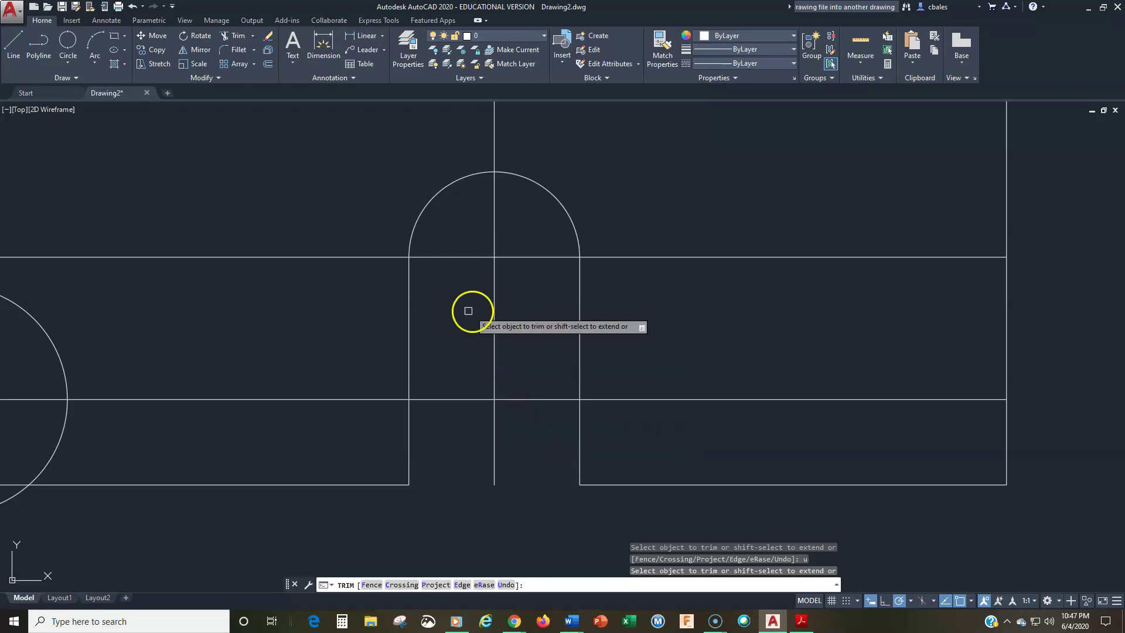
{"action": "scroll", "coordinate": [467, 311], "scroll_direction": "down", "scroll_amount": 4}
{"action": "scroll", "coordinate": [466, 311], "scroll_direction": "up", "scroll_amount": 2}
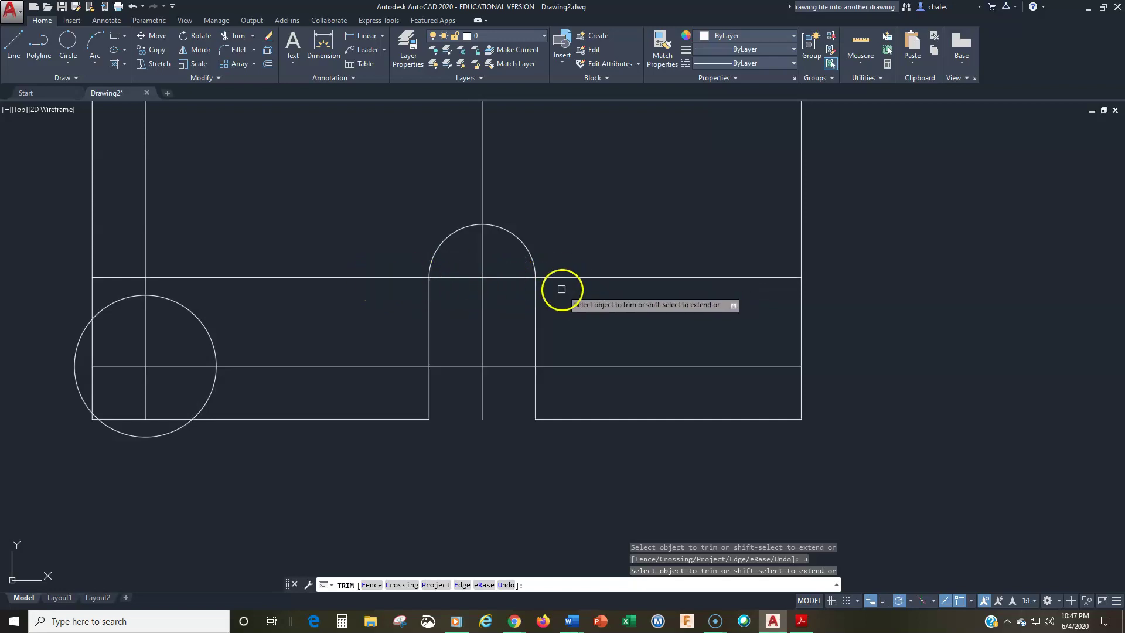
{"action": "key", "text": "Return"}
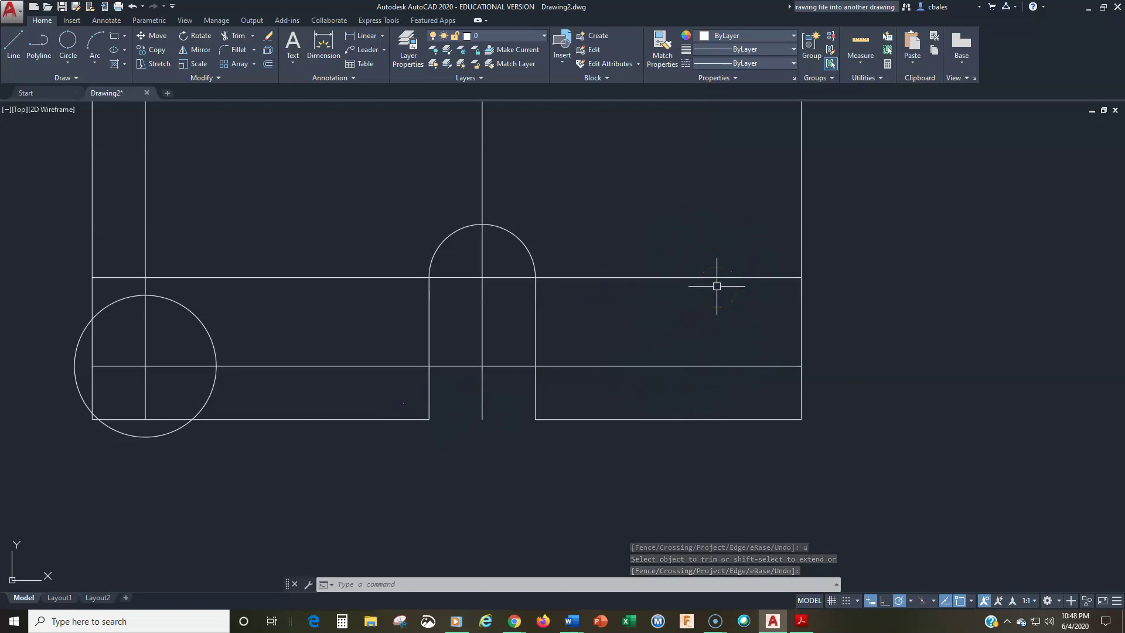
- Offset the wide slot's vertical centreline 1.5 to the right for the second slot's centreline
{"action": "left_click", "coordinate": [268, 63]}
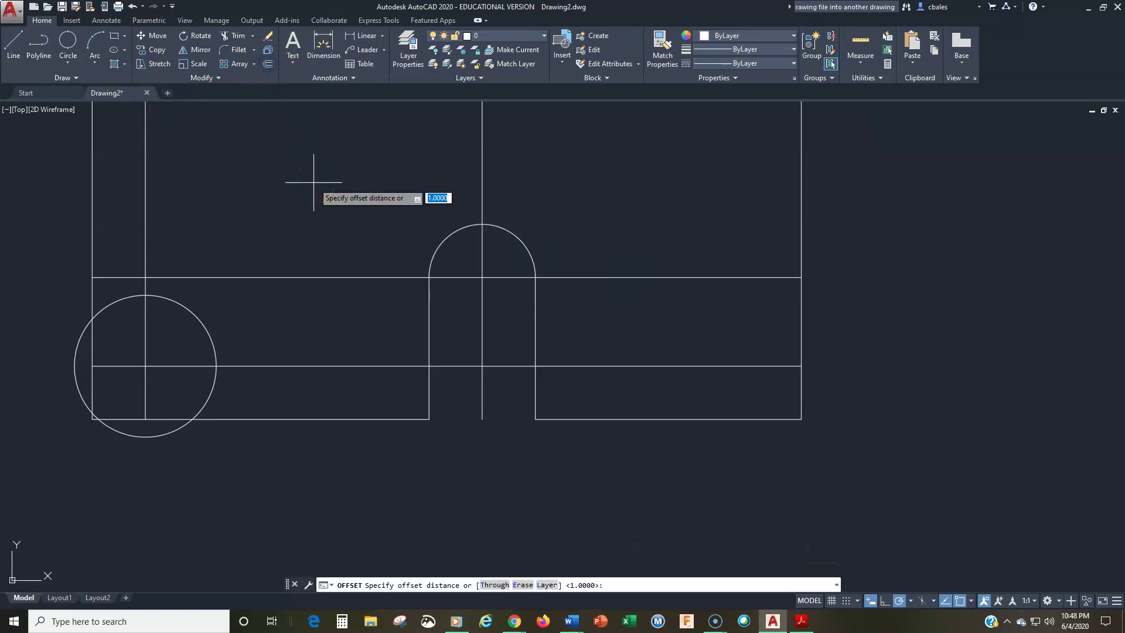
{"action": "type", "text": "1.5"}
{"action": "key", "text": "Return"}
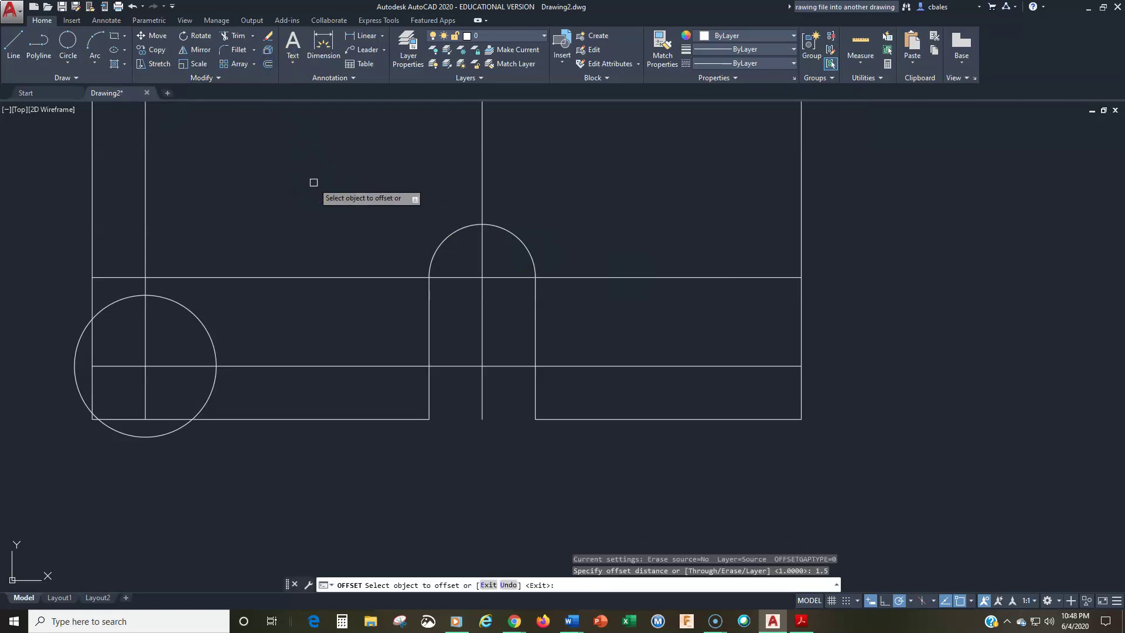
{"action": "left_click", "coordinate": [482, 327]}
{"action": "left_click", "coordinate": [503, 332]}
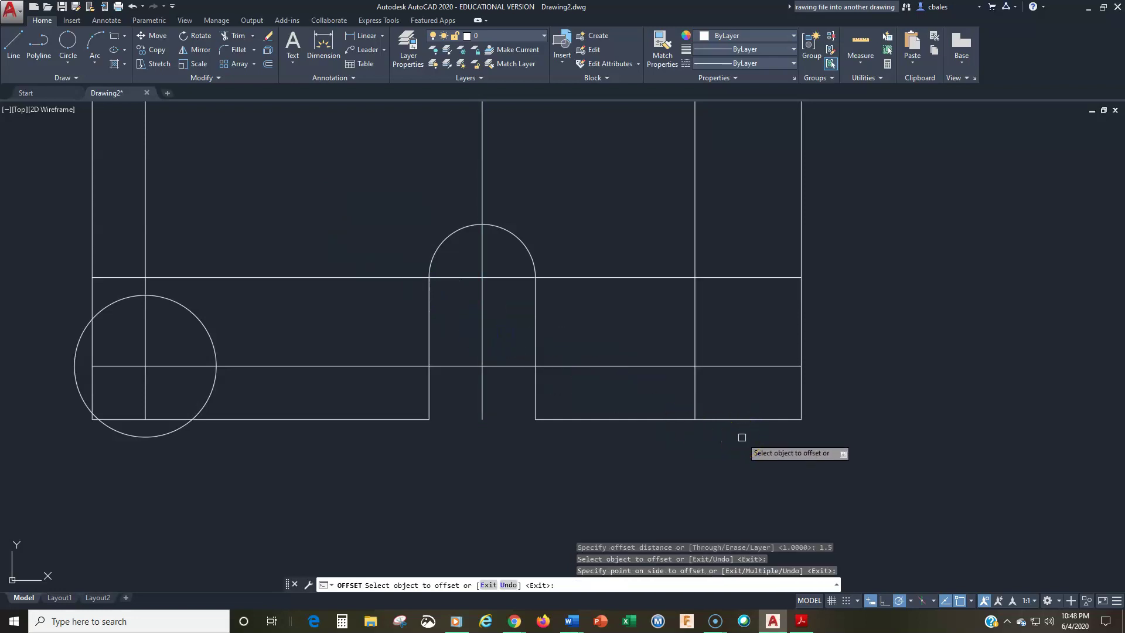
{"action": "key", "text": "Return"}
- Offset the second slot's centreline .25 to both the left and the right for the slot's sides
{"action": "left_click", "coordinate": [268, 63]}
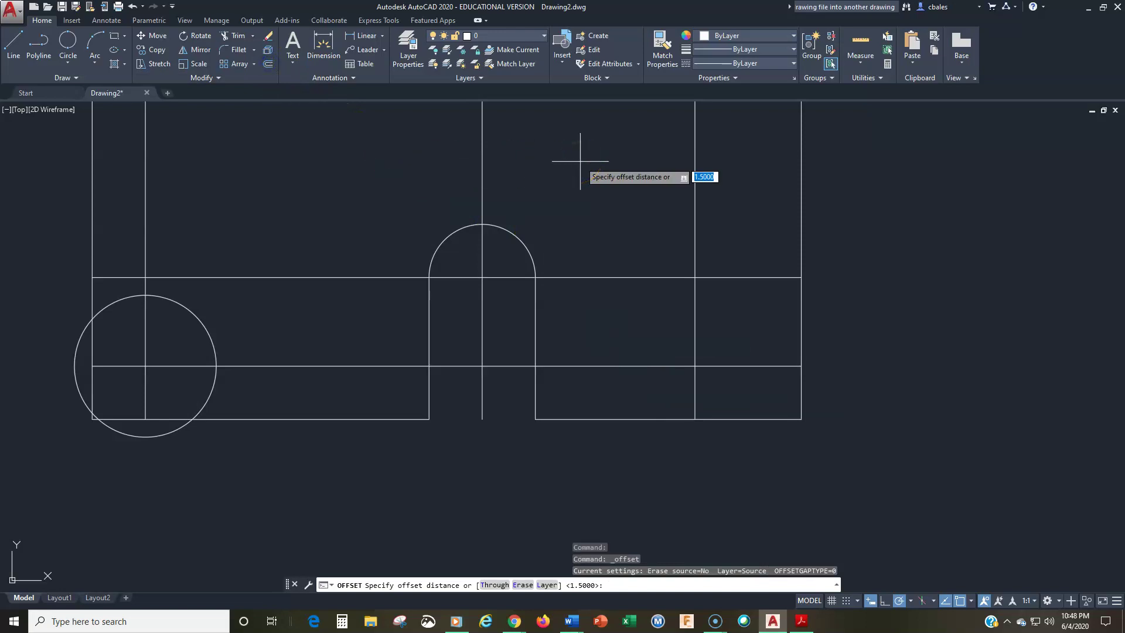
{"action": "type", "text": ".25"}
{"action": "key", "text": "Return"}
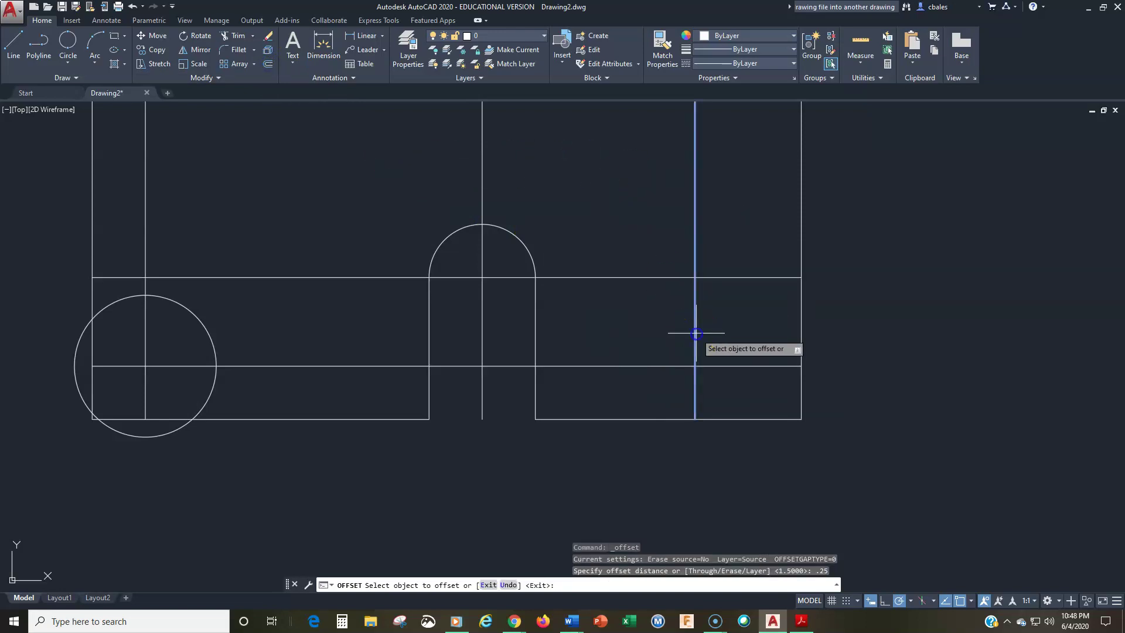
{"action": "left_click", "coordinate": [695, 333]}
{"action": "left_click", "coordinate": [674, 327]}
{"action": "left_click", "coordinate": [695, 332]}
{"action": "left_click", "coordinate": [714, 340]}
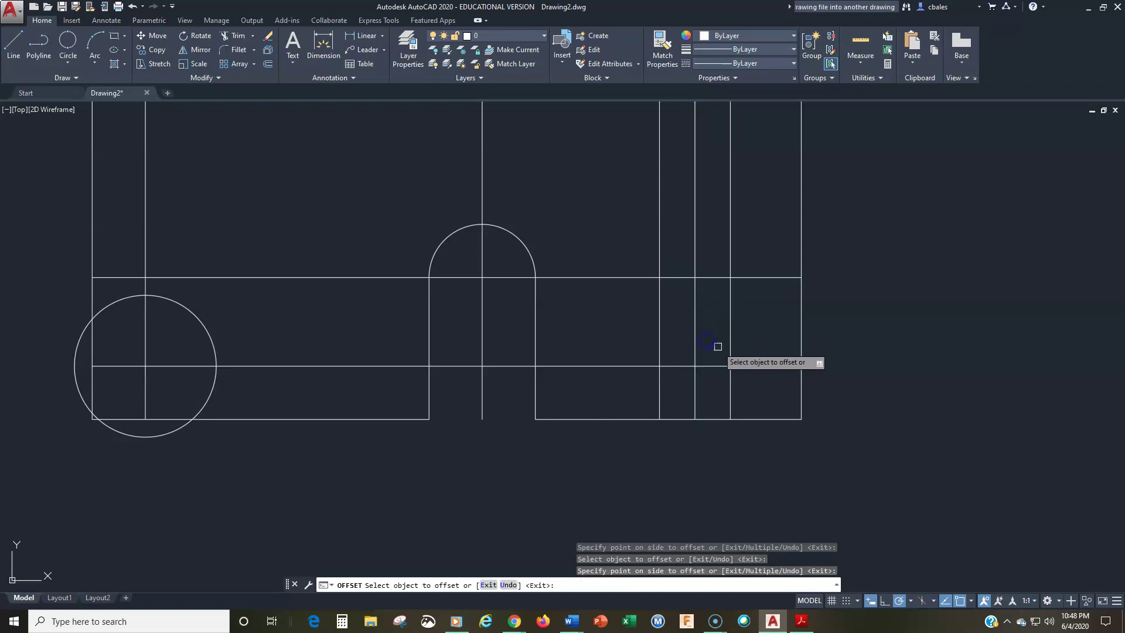
{"action": "key", "text": "Return"}
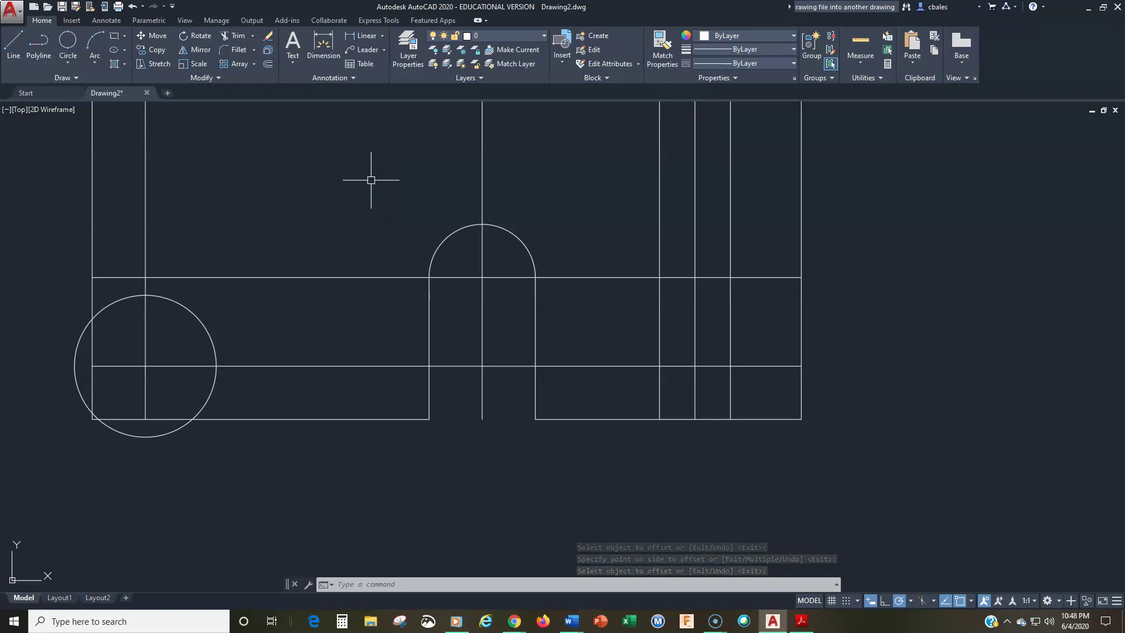
- Offset the plate's bottom edge to the right of the wide slot 1.25 upward
{"action": "key", "text": "Return"}
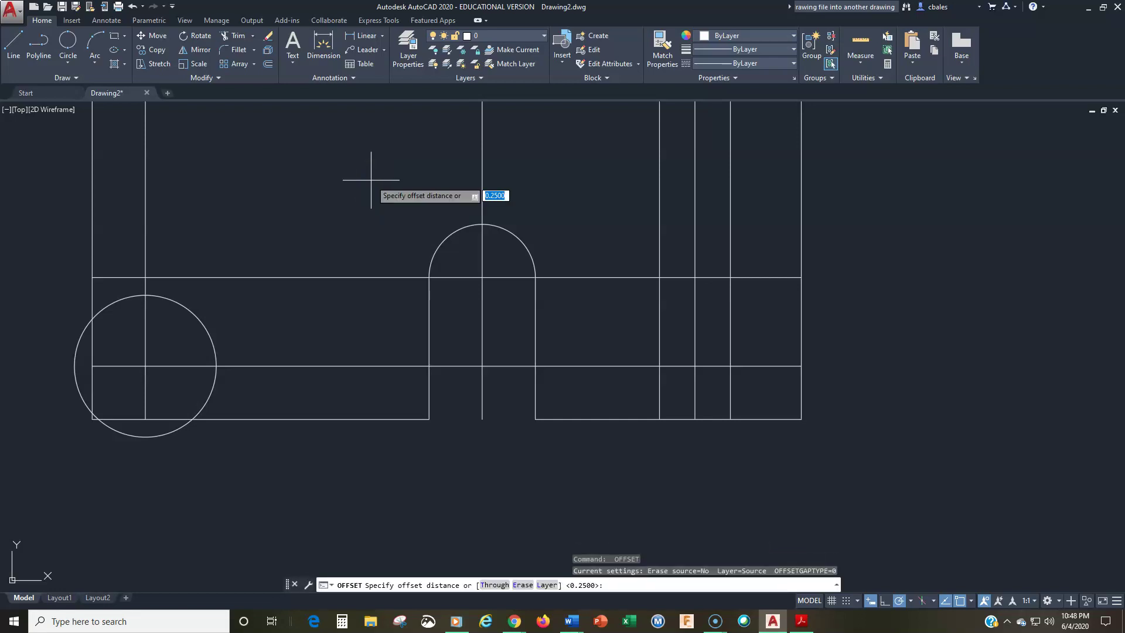
{"action": "type", "text": "1.25"}
{"action": "key", "text": "Return"}
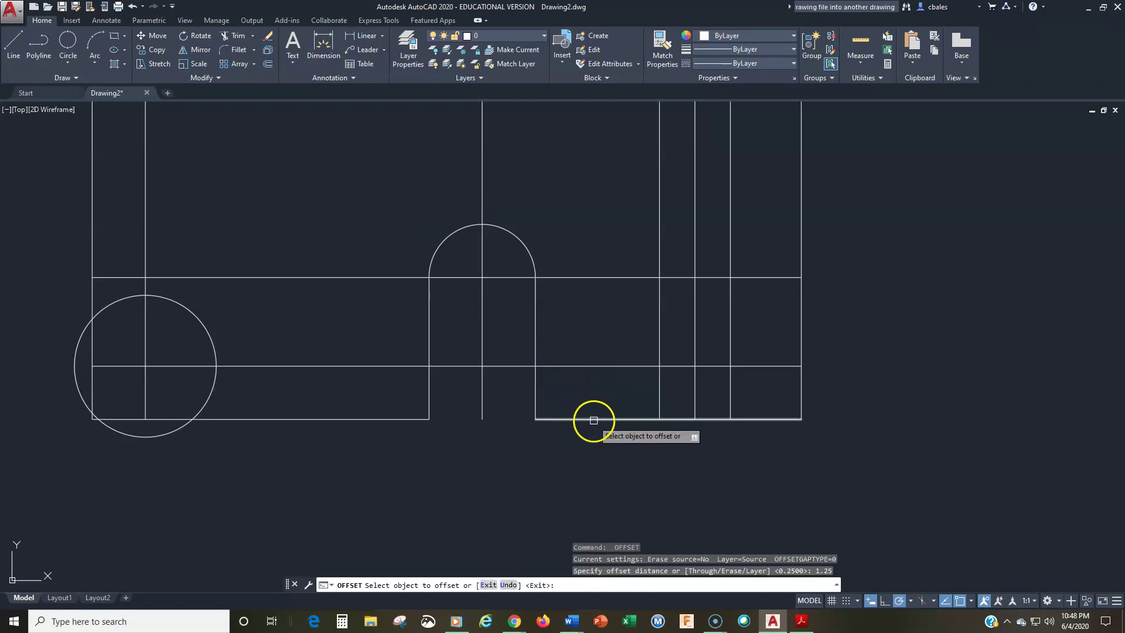
{"action": "left_click", "coordinate": [593, 420]}
{"action": "left_click", "coordinate": [597, 398]}
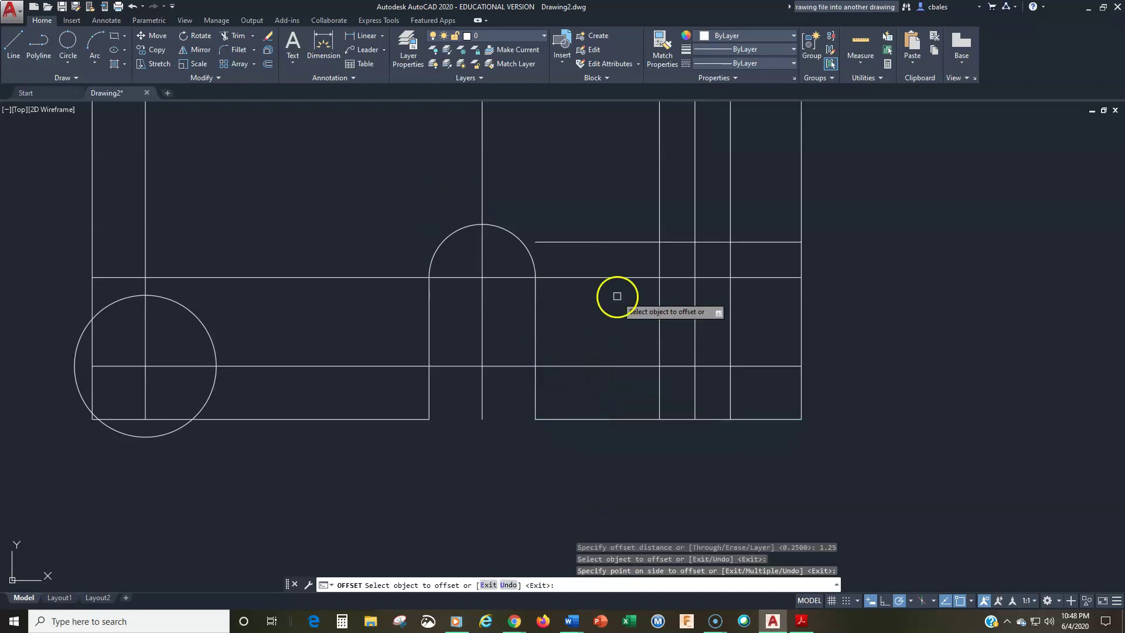
{"action": "key", "text": "Return"}
- Draw a circle centred where the second slot's centreline meets the new horizontal line, with its radius reaching the slot's side line
{"action": "middle_click_drag", "start_coordinate": [617, 298], "coordinate": [507, 318]}
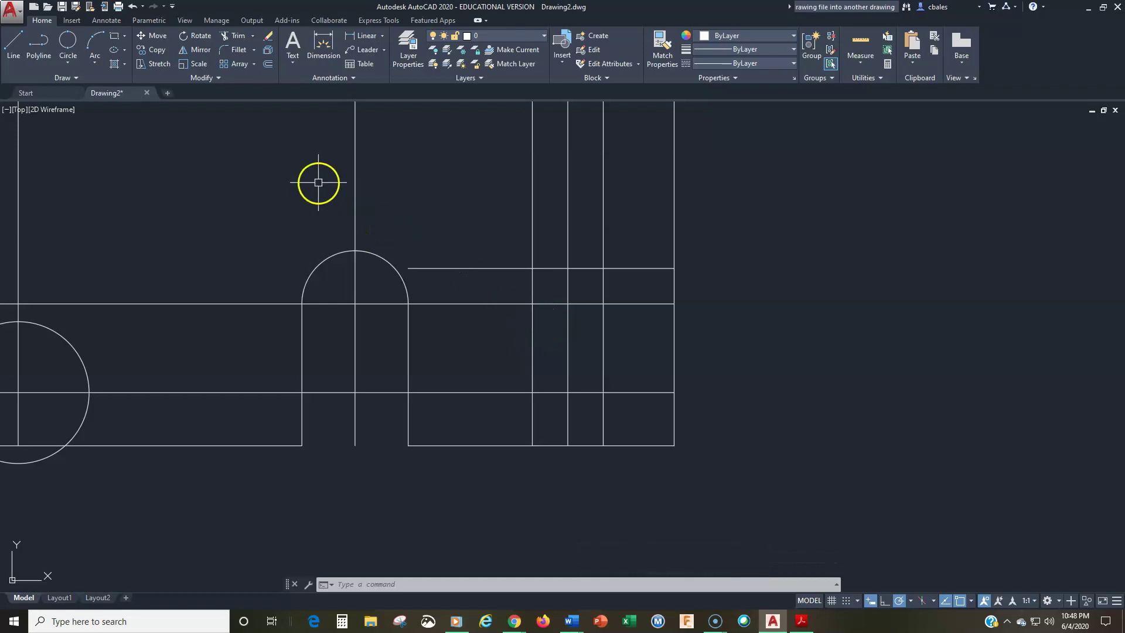
{"action": "left_click", "coordinate": [67, 62]}
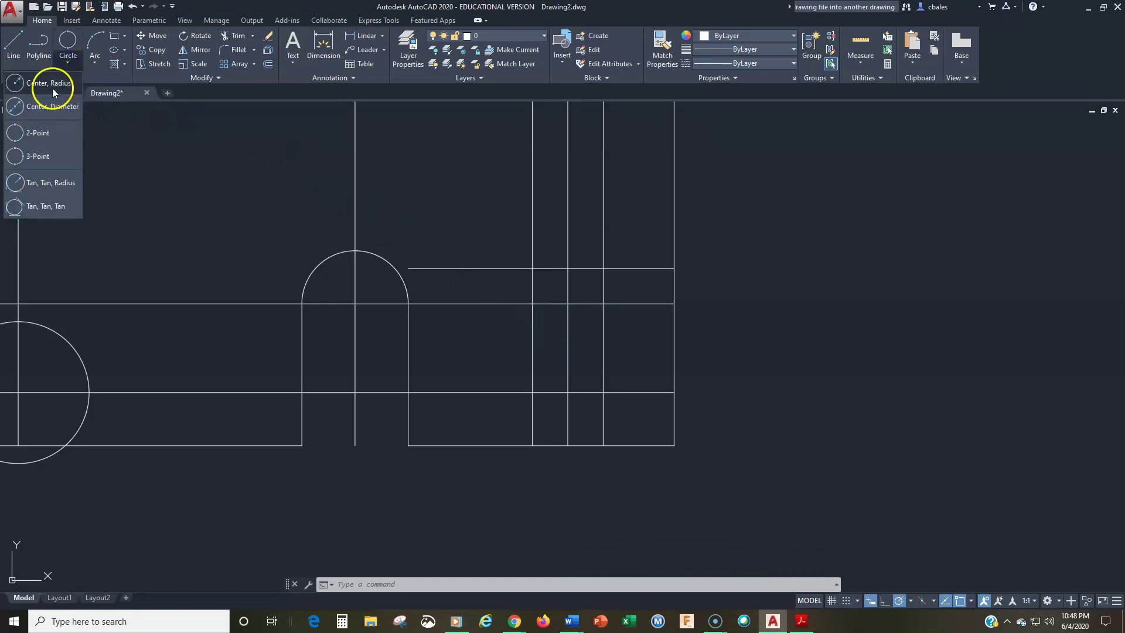
{"action": "left_click", "coordinate": [52, 86]}
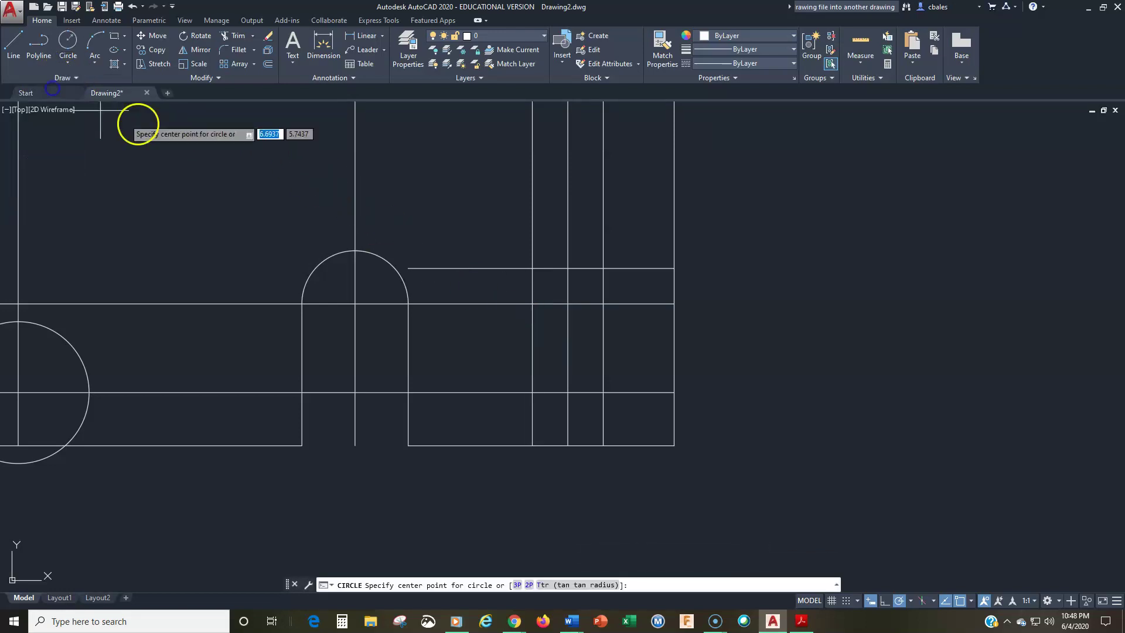
{"action": "left_click", "coordinate": [567, 268]}
{"action": "left_click", "coordinate": [532, 268]}
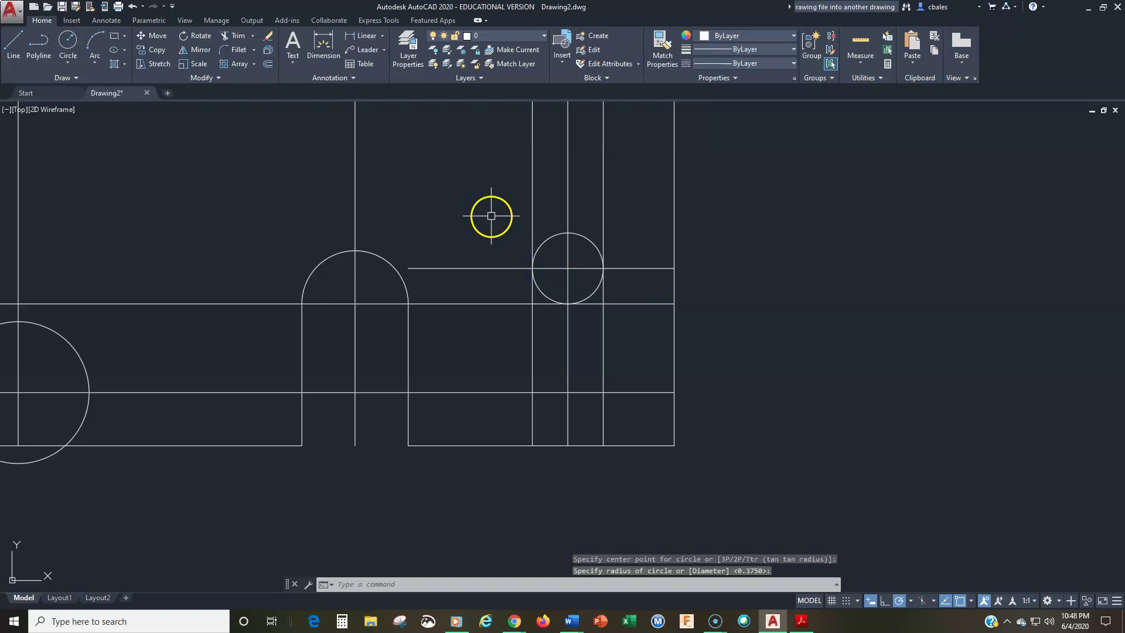
- Trim the second slot's side lines above its circle, the circle's lower half and the plate's bottom edge across the slot opening
{"action": "left_click", "coordinate": [236, 36]}
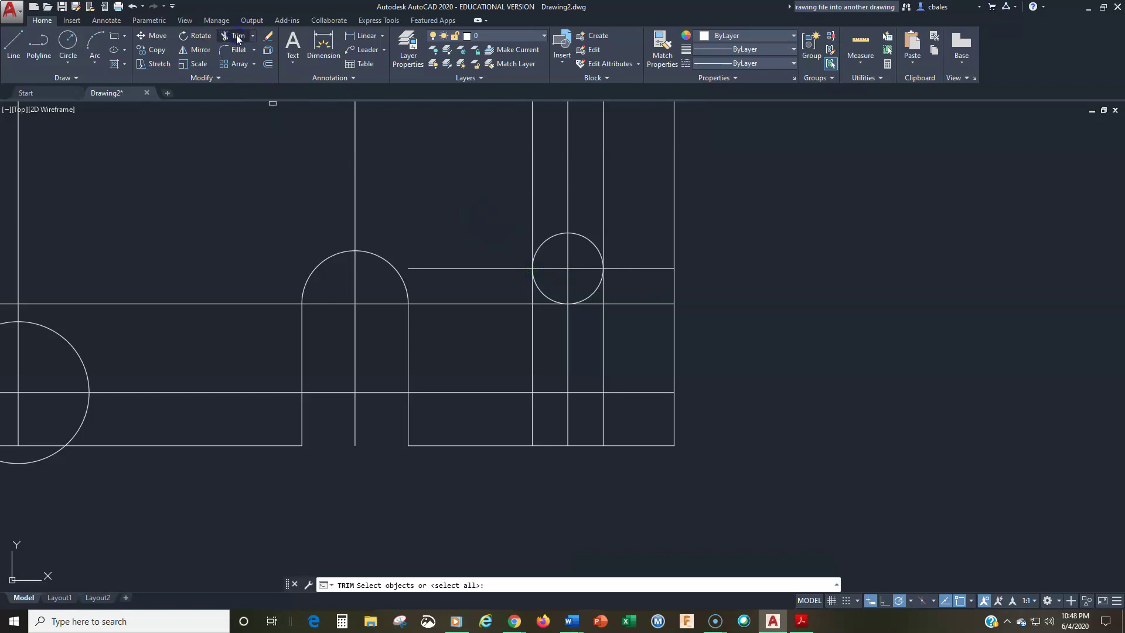
{"action": "key", "text": "Return"}
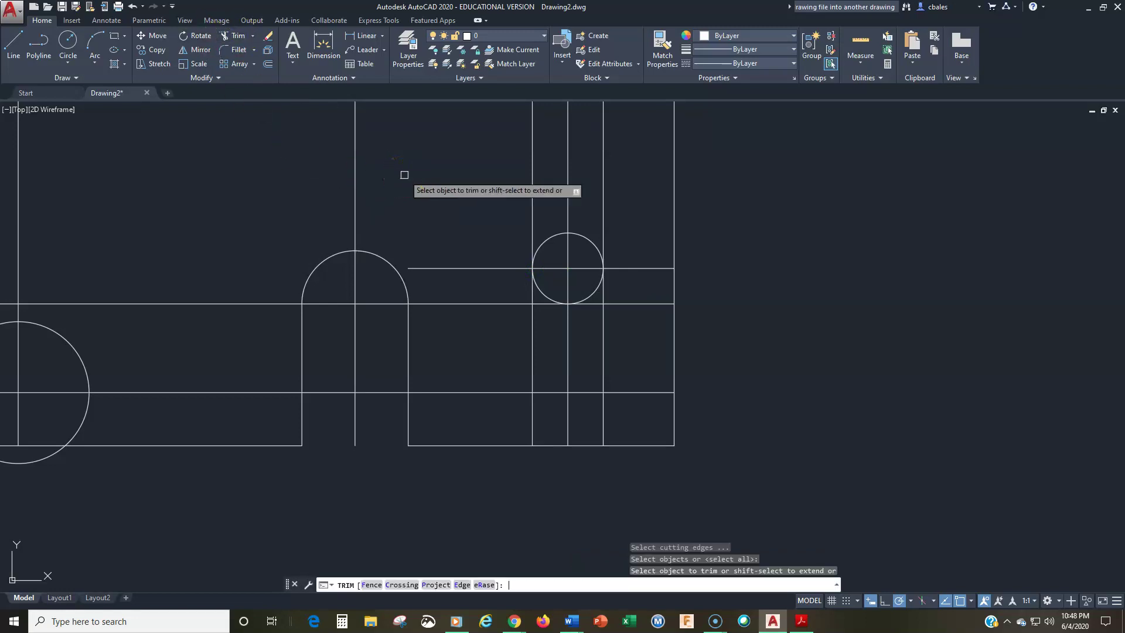
{"action": "left_click", "coordinate": [532, 205]}
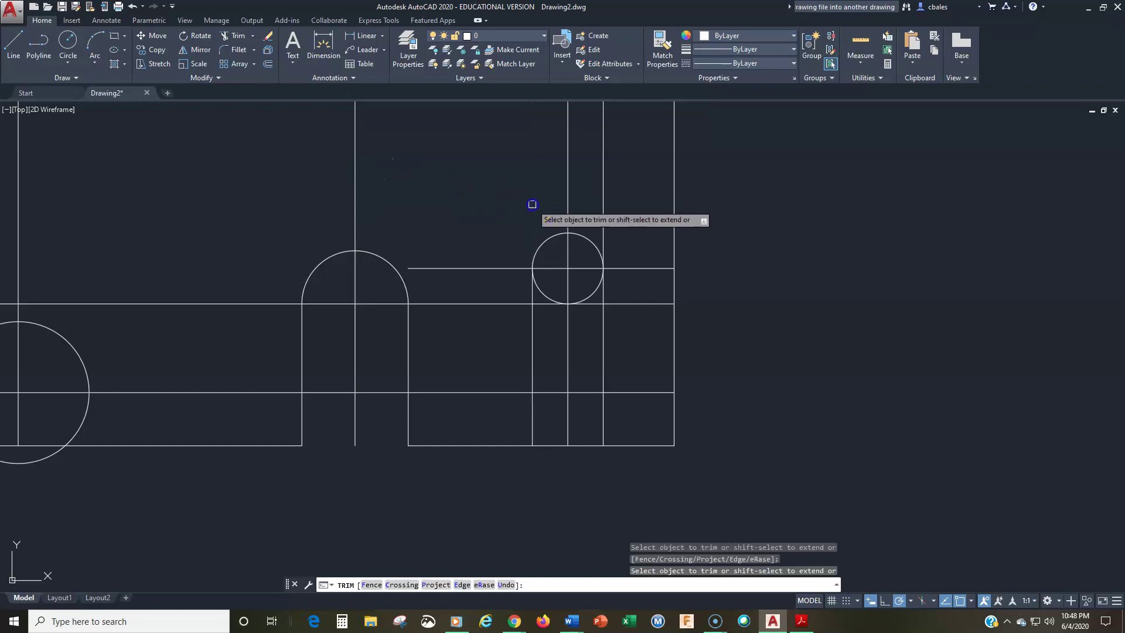
{"action": "left_click", "coordinate": [602, 212]}
{"action": "left_click", "coordinate": [593, 295]}
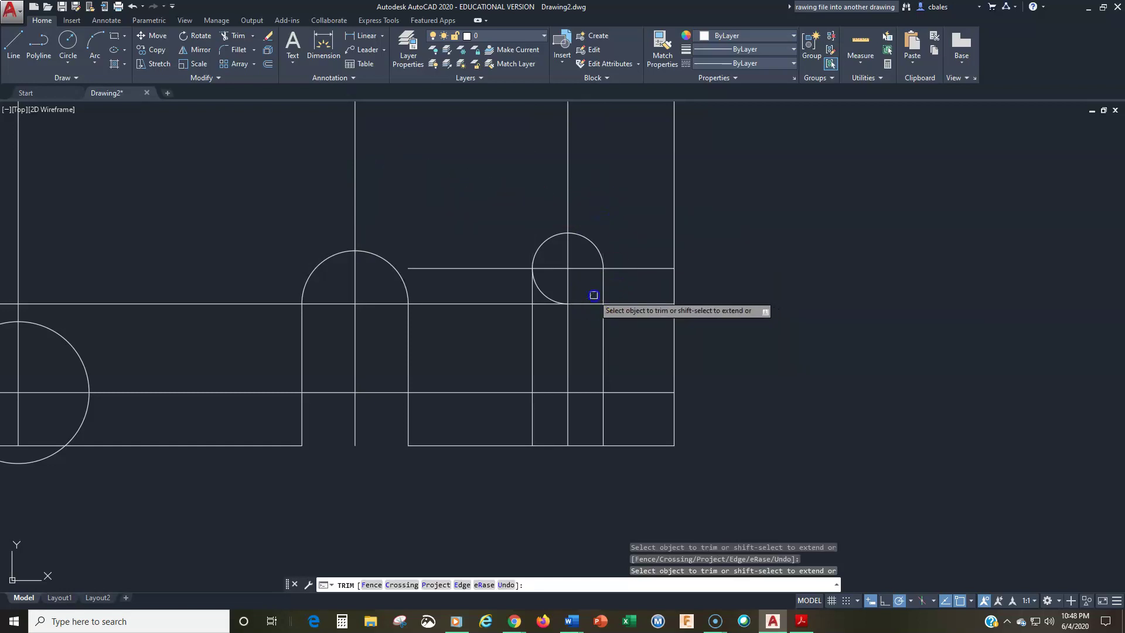
{"action": "left_click", "coordinate": [552, 446]}
{"action": "mouse_move", "coordinate": [553, 437]}
{"action": "left_mouse_down"}
{"action": "mouse_move", "coordinate": [545, 451]}
{"action": "mouse_move", "coordinate": [581, 445]}
{"action": "left_mouse_up"}
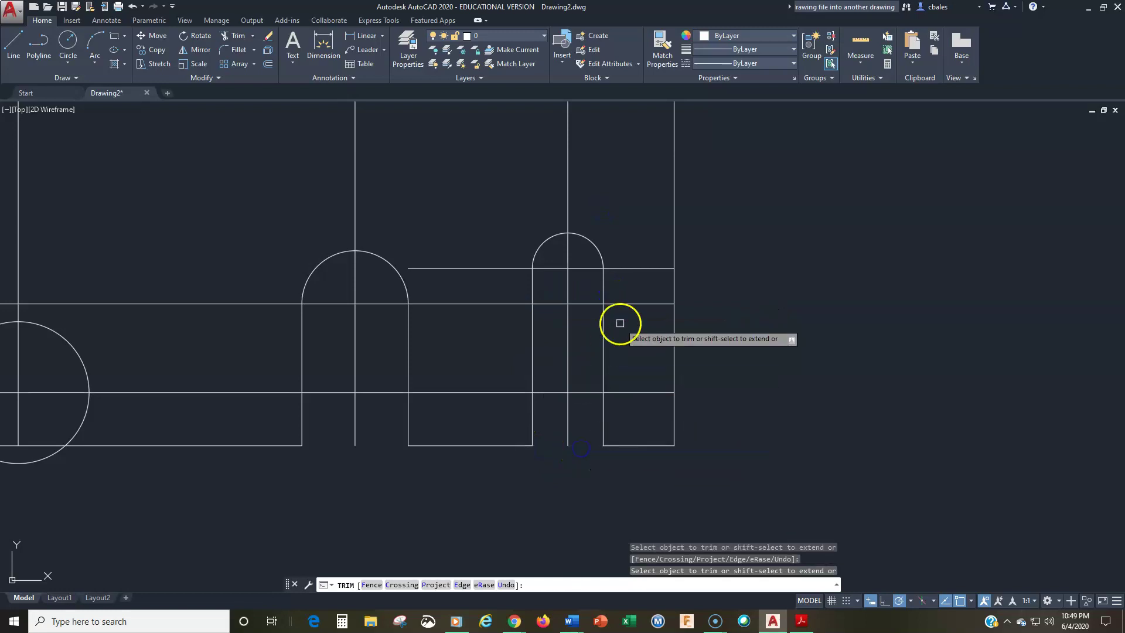
{"action": "key", "text": "Return"}
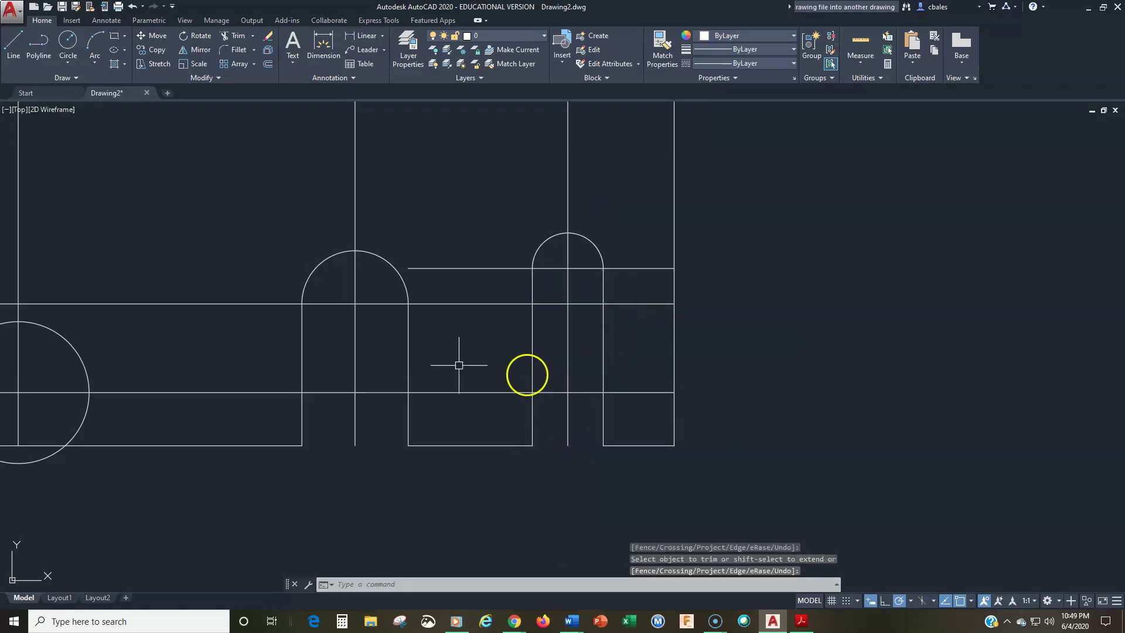
- Erase both slots' vertical centrelines and the two upper horizontal construction lines, removing the horizontal line through the corner circle's centre from the selection
{"action": "scroll", "coordinate": [391, 357], "scroll_direction": "down", "scroll_amount": 2}
{"action": "mouse_move", "coordinate": [405, 383]}
{"action": "middle_mouse_down"}
{"action": "mouse_move", "coordinate": [530, 381]}
{"action": "mouse_move", "coordinate": [534, 416]}
{"action": "middle_mouse_up"}
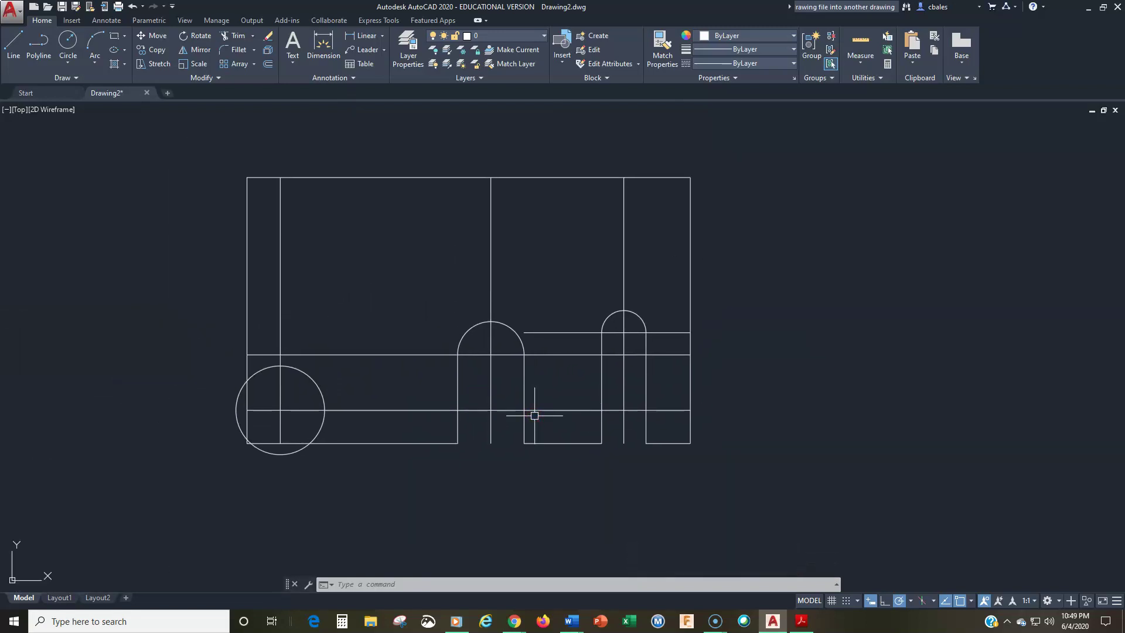
{"action": "left_click", "coordinate": [267, 40]}
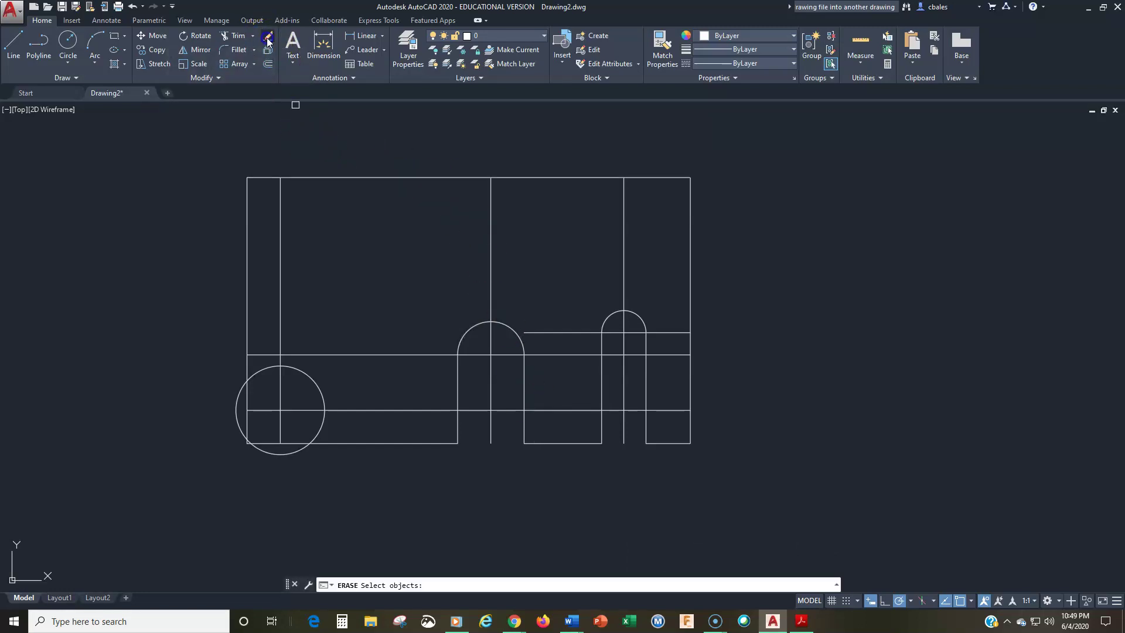
{"action": "left_click", "coordinate": [571, 307]}
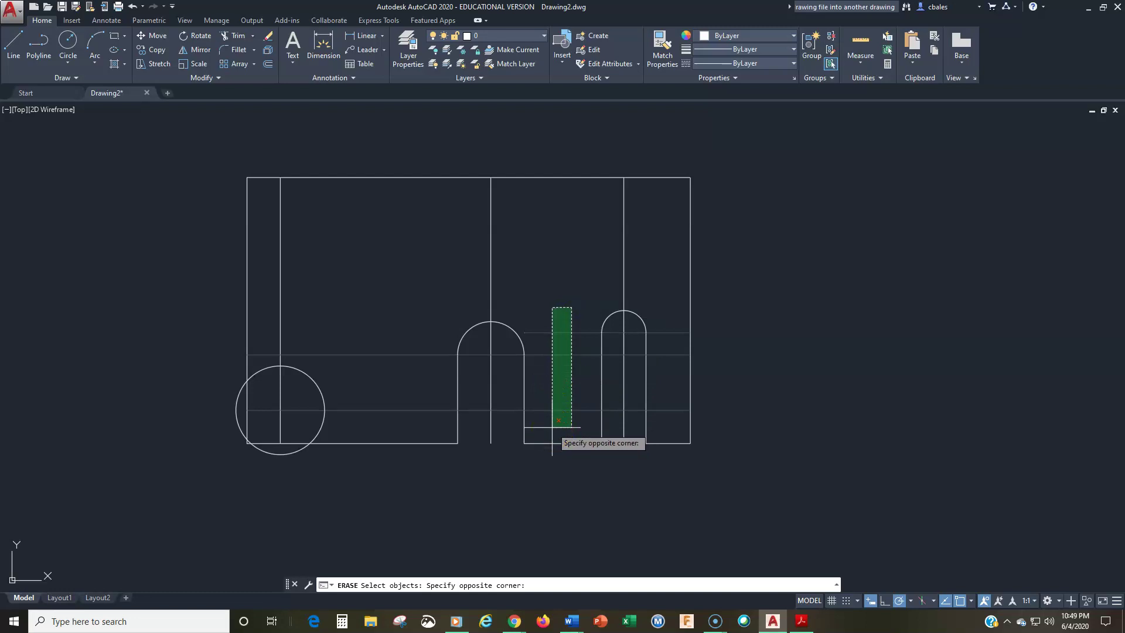
{"action": "left_click", "coordinate": [557, 428]}
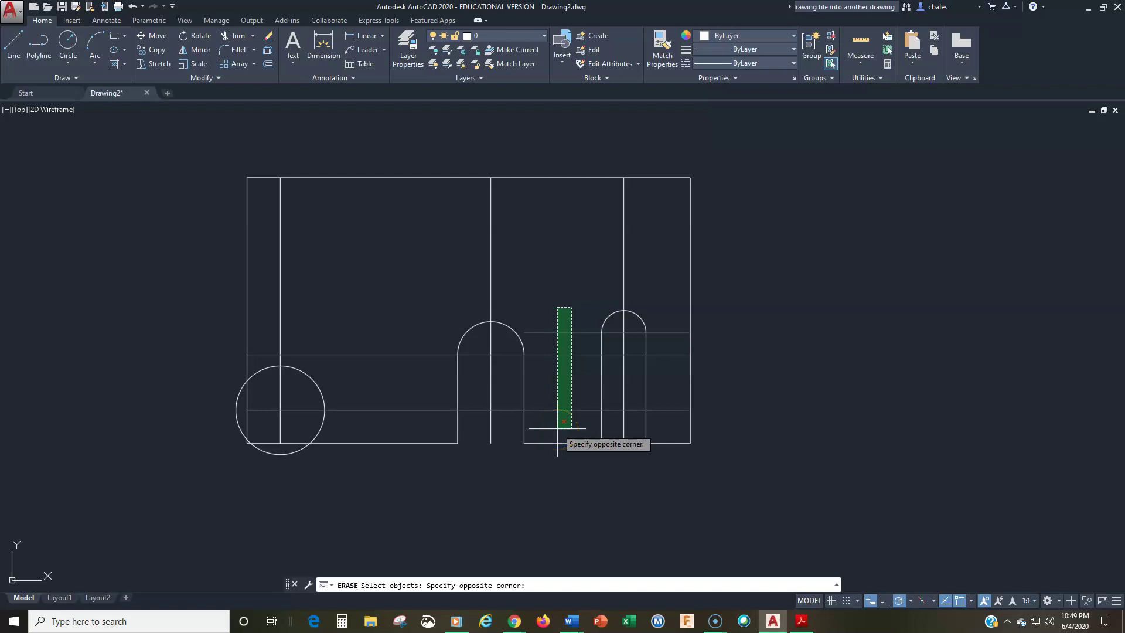
{"action": "left_click", "coordinate": [662, 234]}
{"action": "left_click", "coordinate": [443, 268]}
{"action": "left_click", "coordinate": [337, 290]}
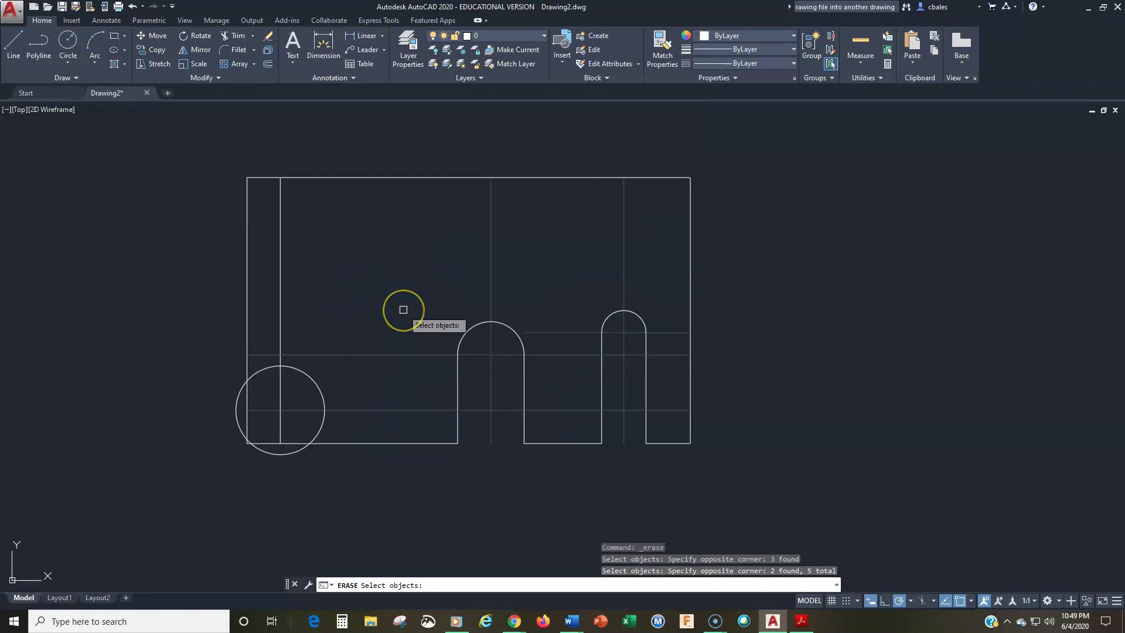
{"action": "type", "text": "r"}
{"action": "key", "text": "Return"}
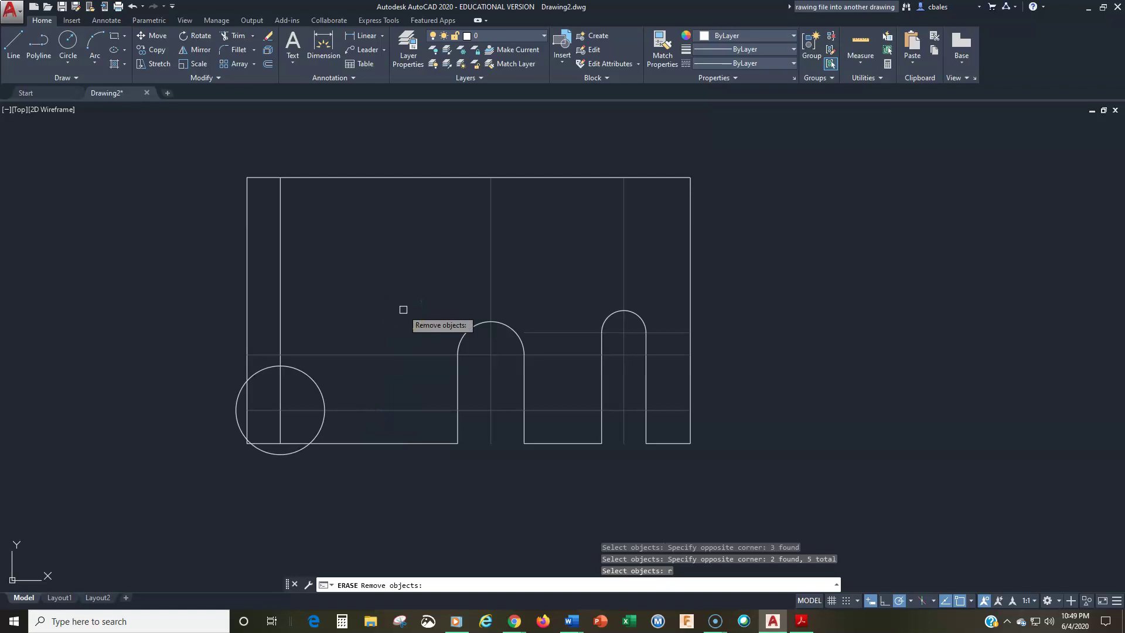
{"action": "left_click", "coordinate": [415, 410]}
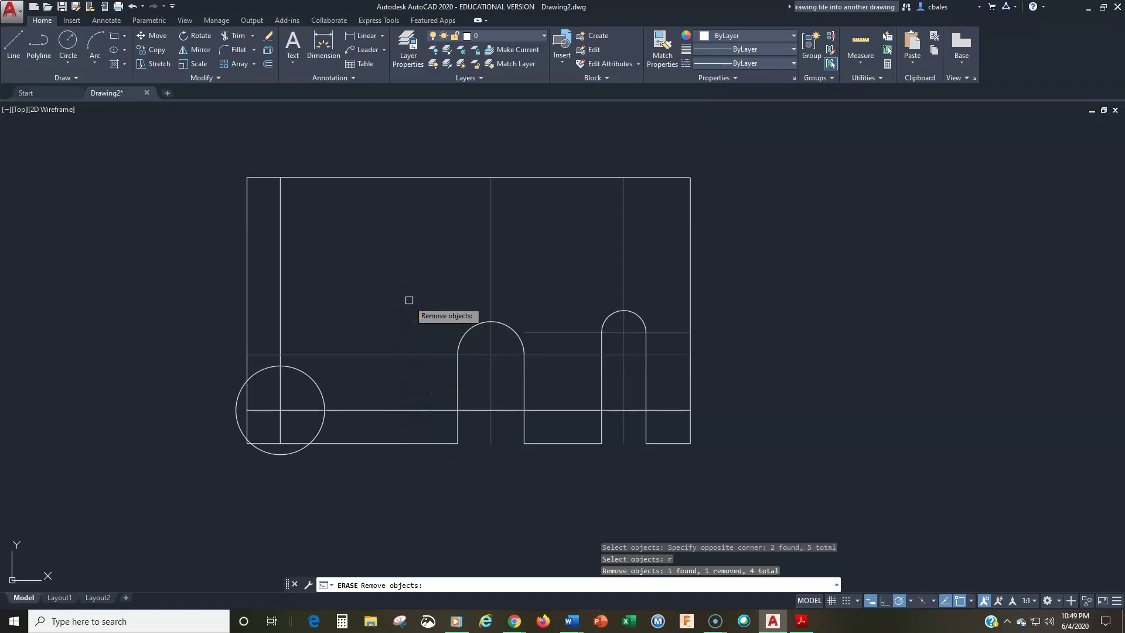
{"action": "key", "text": "Return"}
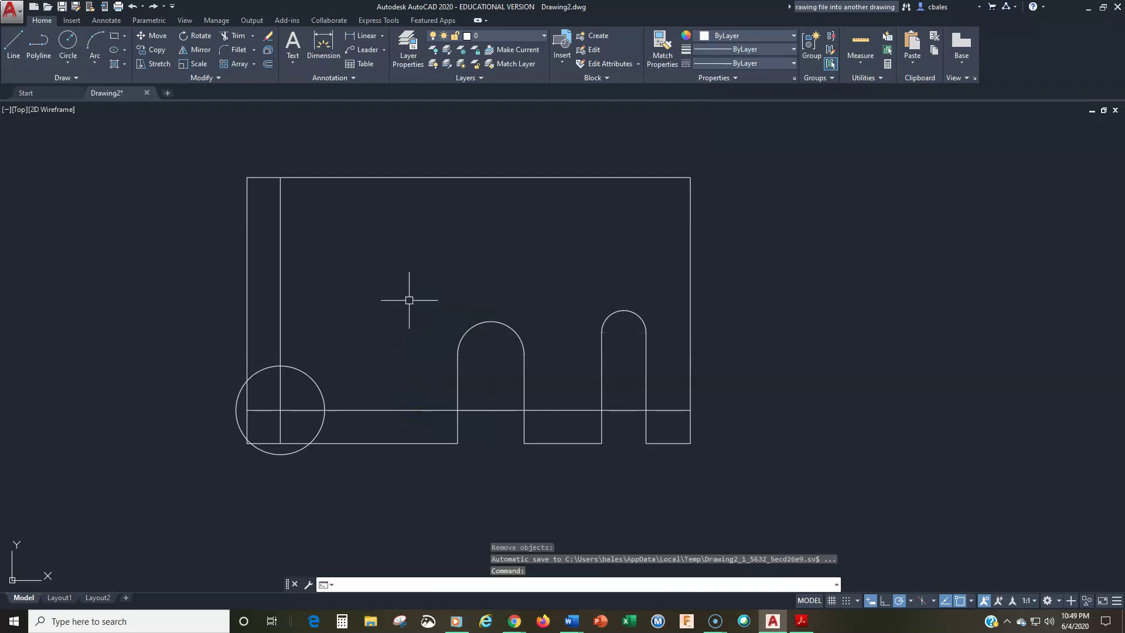
- Trim the corner circle's arcs outside the plate and the plate's left and bottom edges inside the circle
{"action": "scroll", "coordinate": [276, 408], "scroll_direction": "up", "scroll_amount": 5}
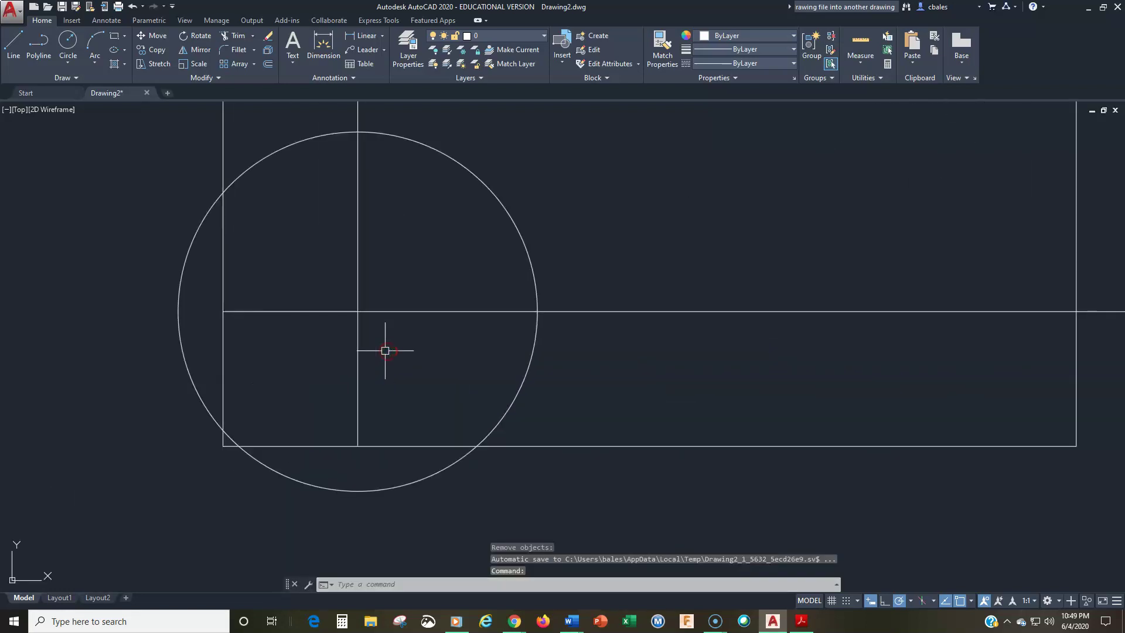
{"action": "left_click", "coordinate": [240, 35]}
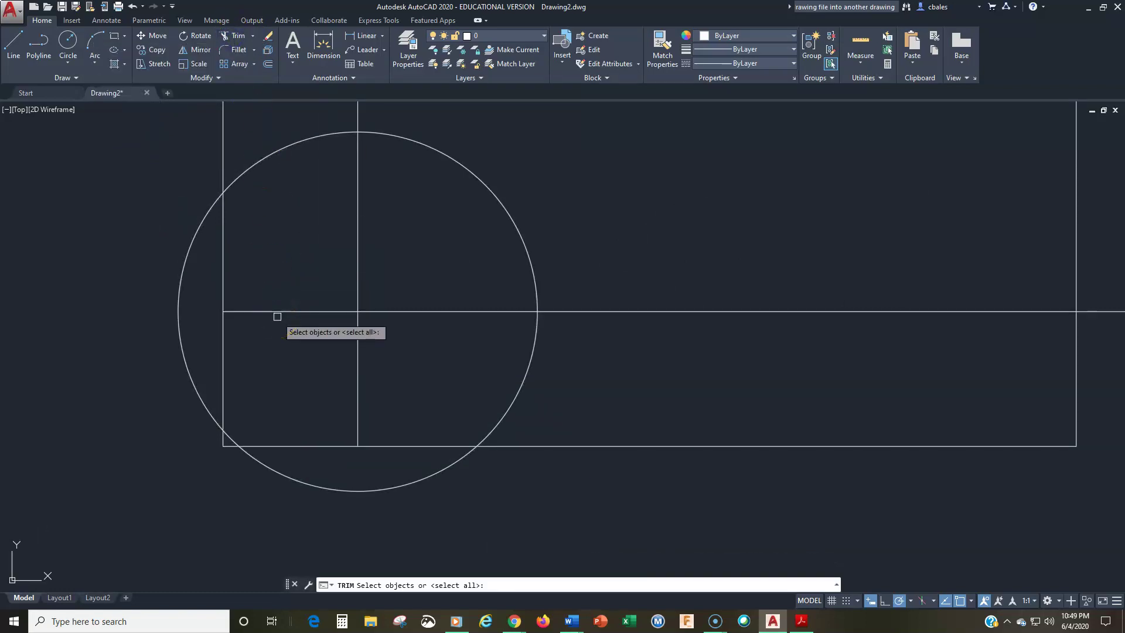
{"action": "key", "text": "Return"}
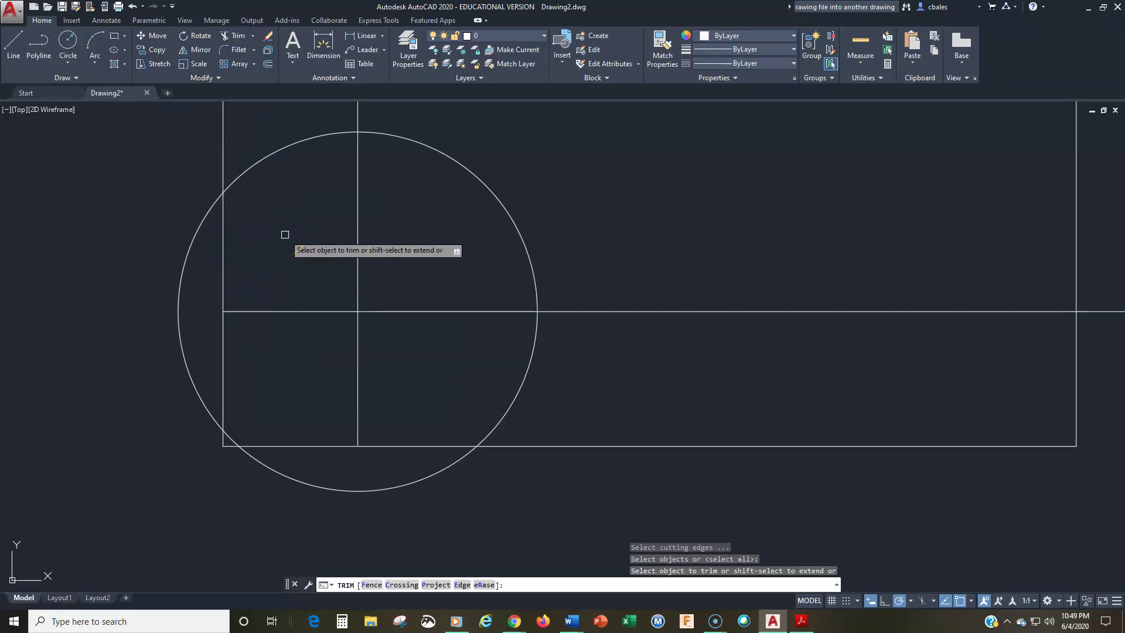
{"action": "left_click", "coordinate": [223, 215]}
{"action": "left_click", "coordinate": [213, 212]}
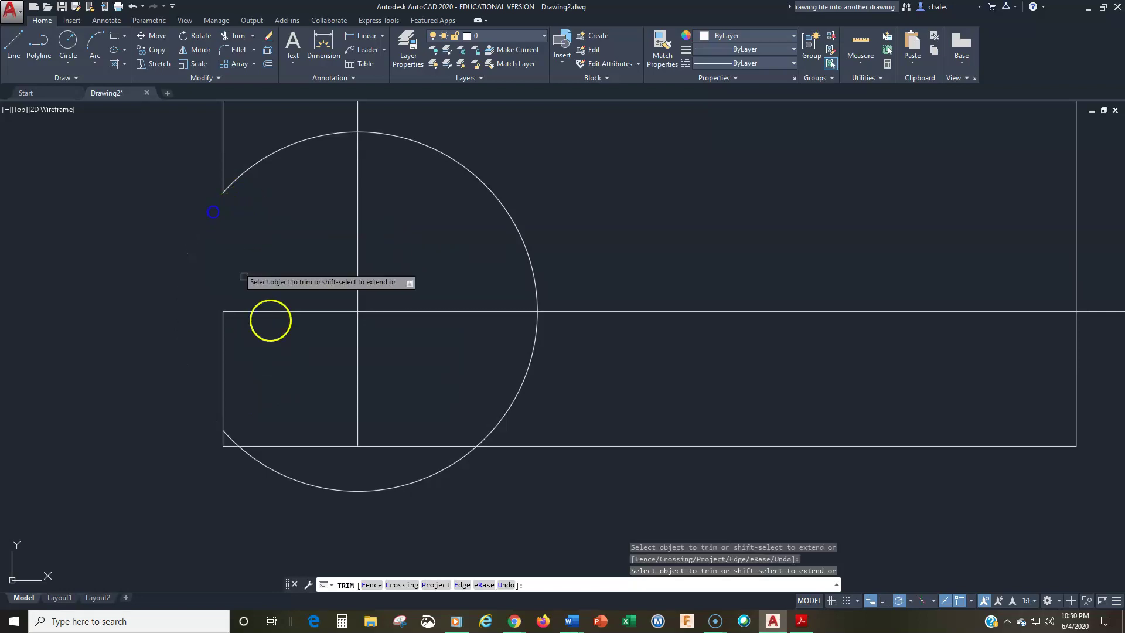
{"action": "left_click", "coordinate": [432, 446]}
{"action": "left_click", "coordinate": [442, 468]}
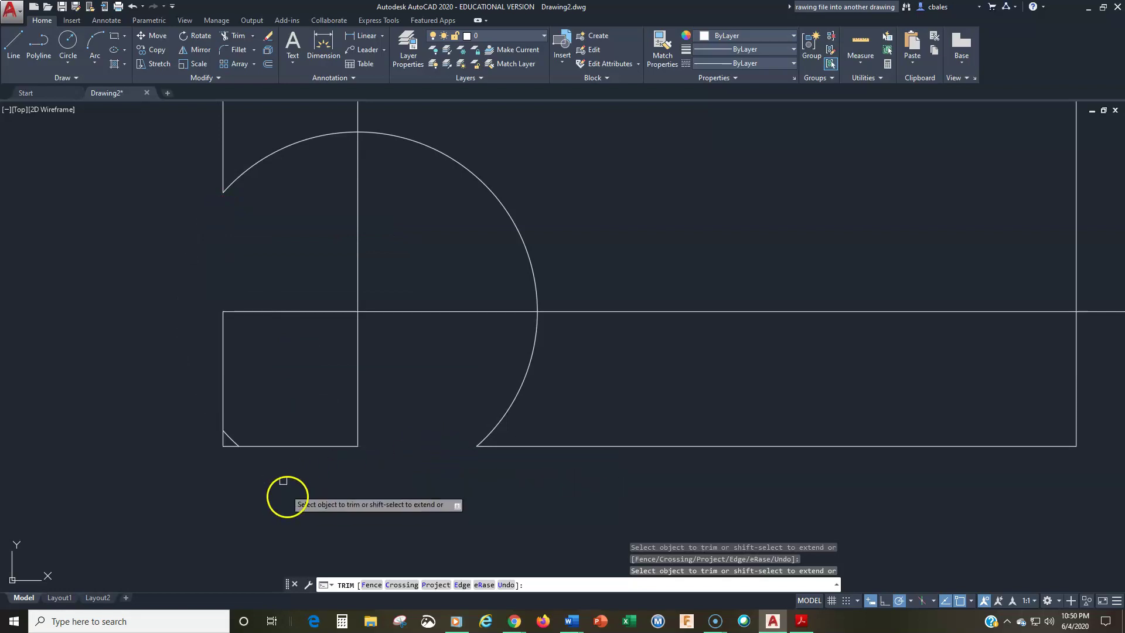
{"action": "left_click", "coordinate": [221, 384]}
{"action": "left_click", "coordinate": [275, 446]}
- Try to trim the small leftover triangle at the plate's lower-left corner
{"action": "left_click", "coordinate": [237, 440]}
{"action": "left_click", "coordinate": [226, 439]}
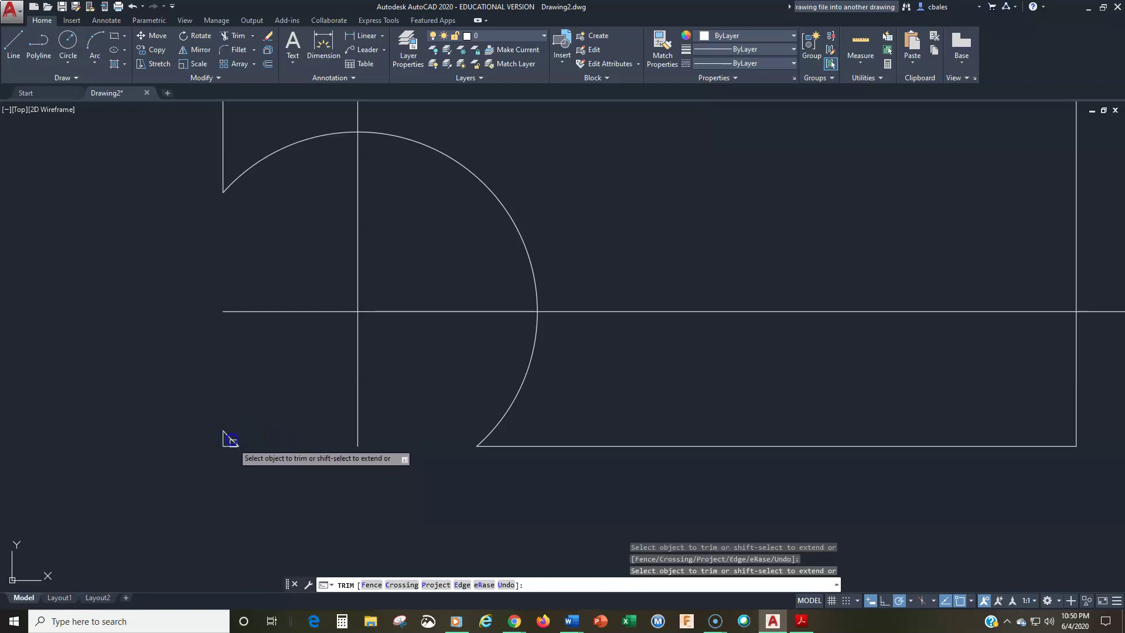
{"action": "left_click", "coordinate": [229, 439]}
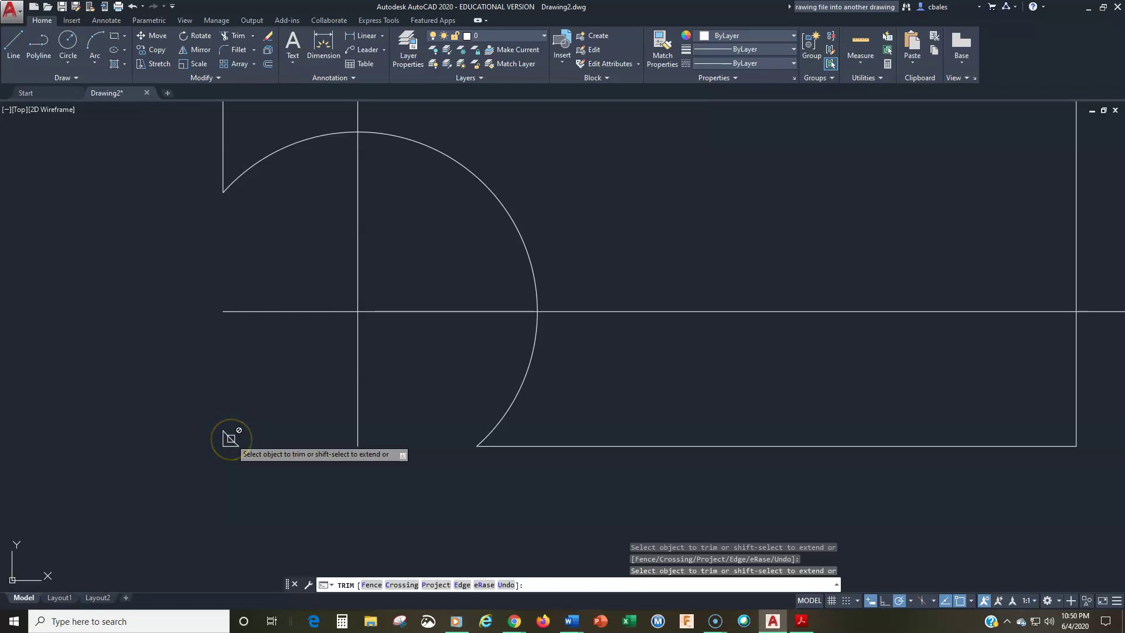
{"action": "left_click", "coordinate": [228, 442]}
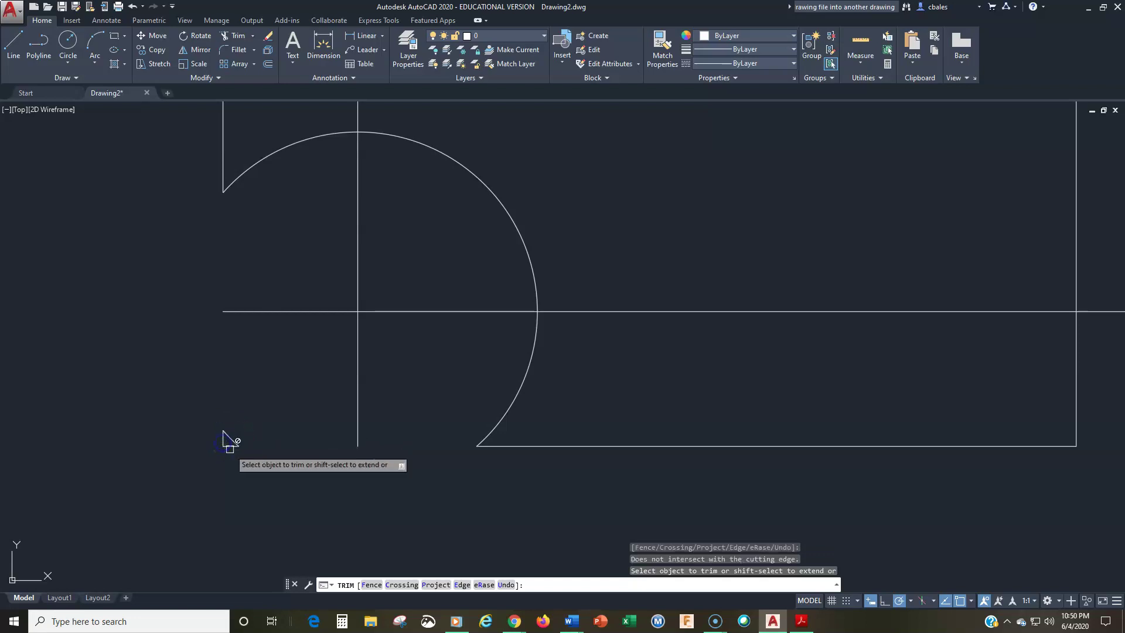
{"action": "left_click", "coordinate": [240, 464]}
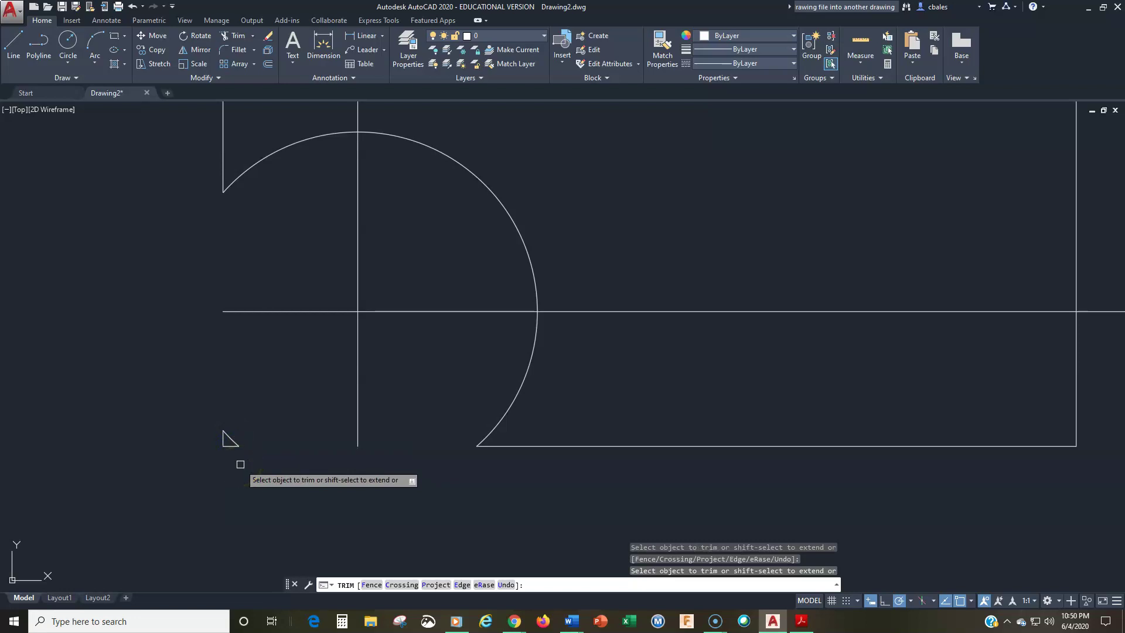
{"action": "left_click", "coordinate": [219, 431]}
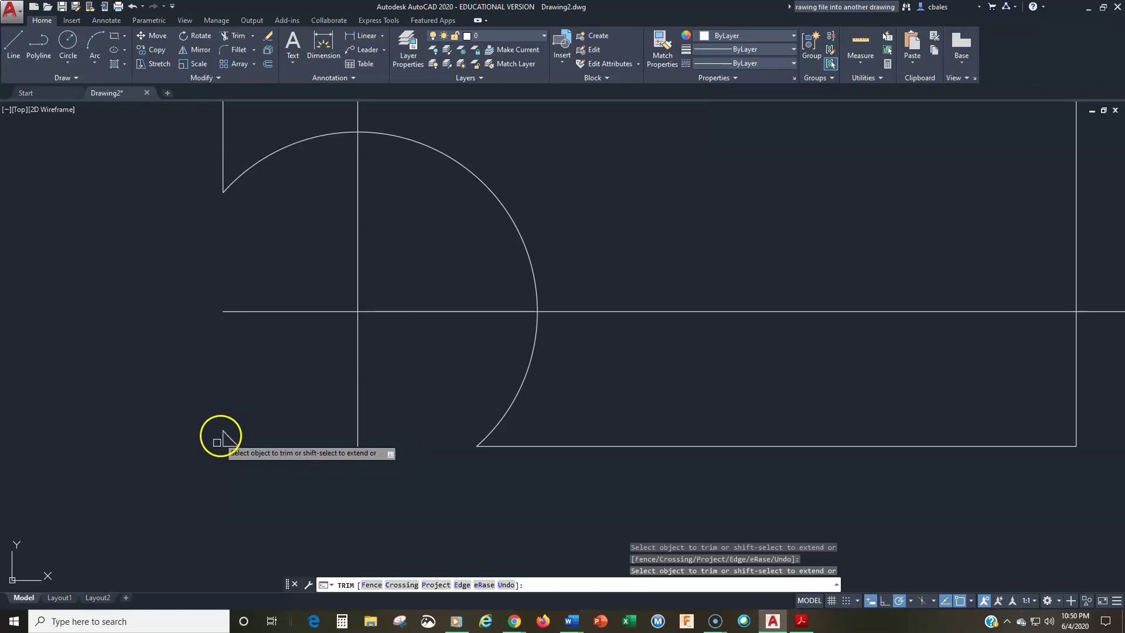
{"action": "key", "text": "Escape"}
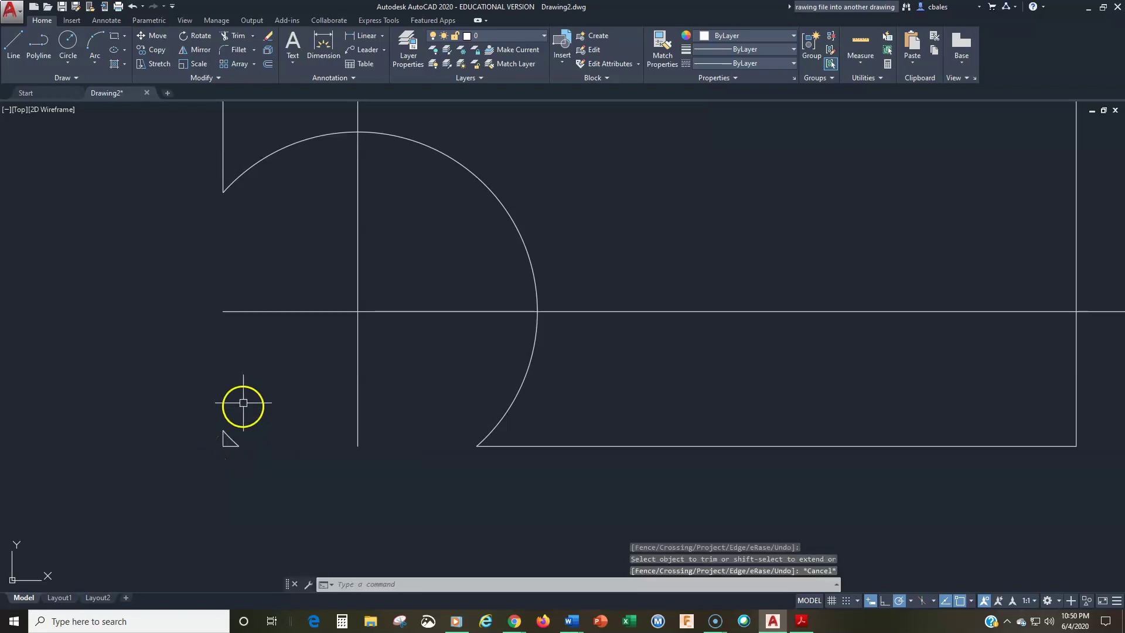
- Try to trim the leftover corner triangle with its own preselected lines as cutting edges, and cancel the command
{"action": "left_click", "coordinate": [265, 399]}
{"action": "left_click", "coordinate": [156, 495]}
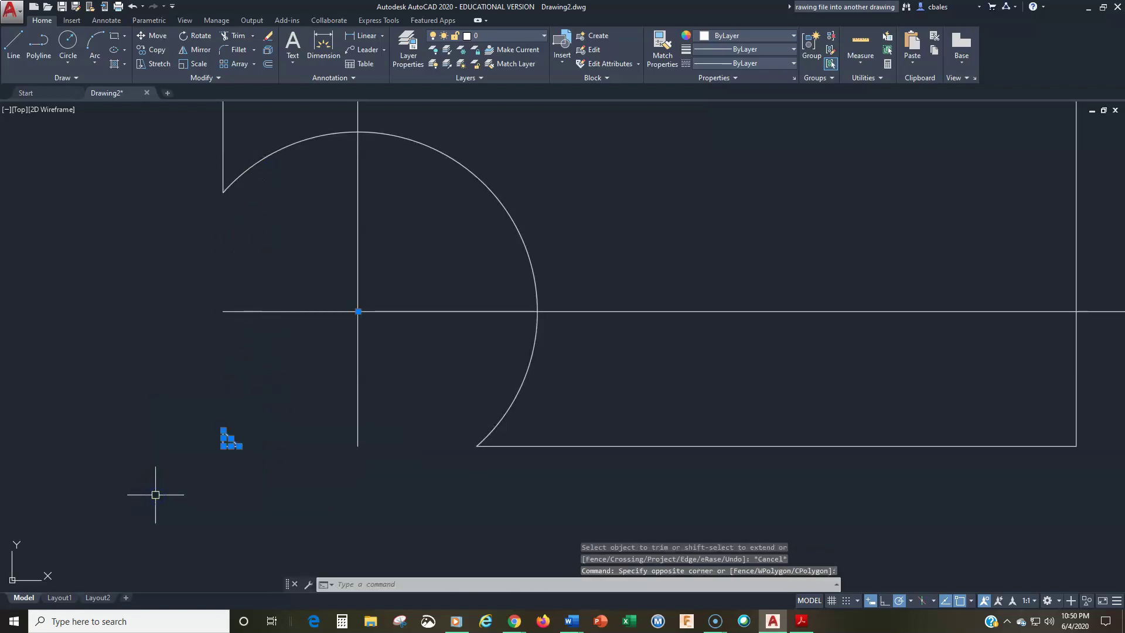
{"action": "type", "text": "tr"}
{"action": "key", "text": "Return"}
{"action": "left_click", "coordinate": [265, 411]}
{"action": "left_click", "coordinate": [205, 473]}
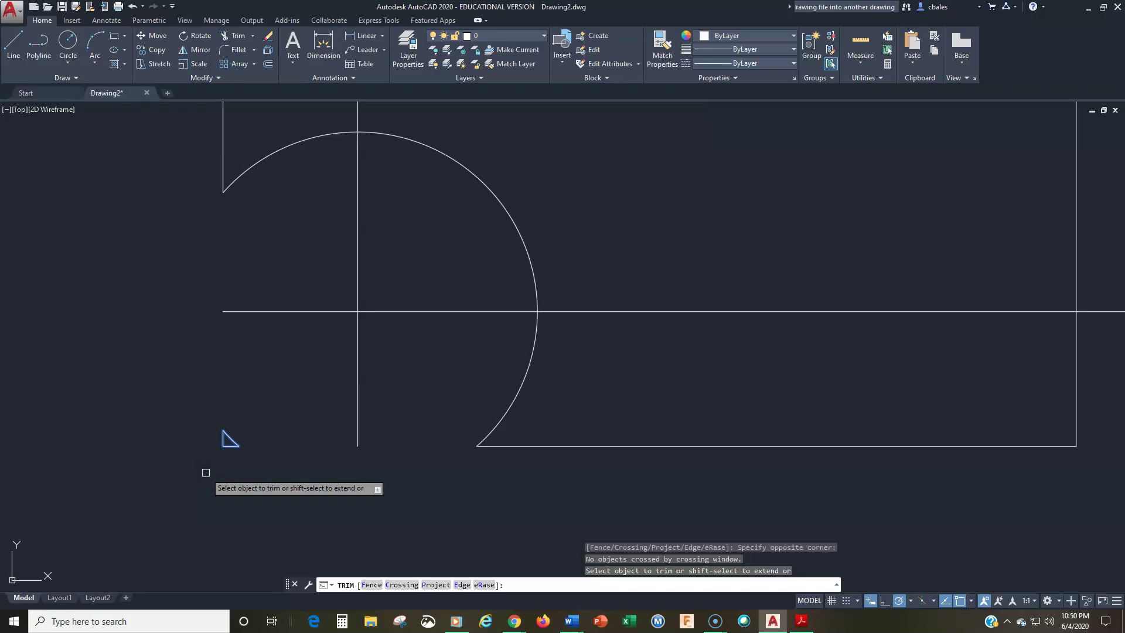
{"action": "key", "text": "Escape"}
{"action": "key", "text": "Escape"}
- Delete the small leftover triangle at the plate's lower-left corner
{"action": "left_click", "coordinate": [258, 385]}
{"action": "left_click", "coordinate": [200, 482]}
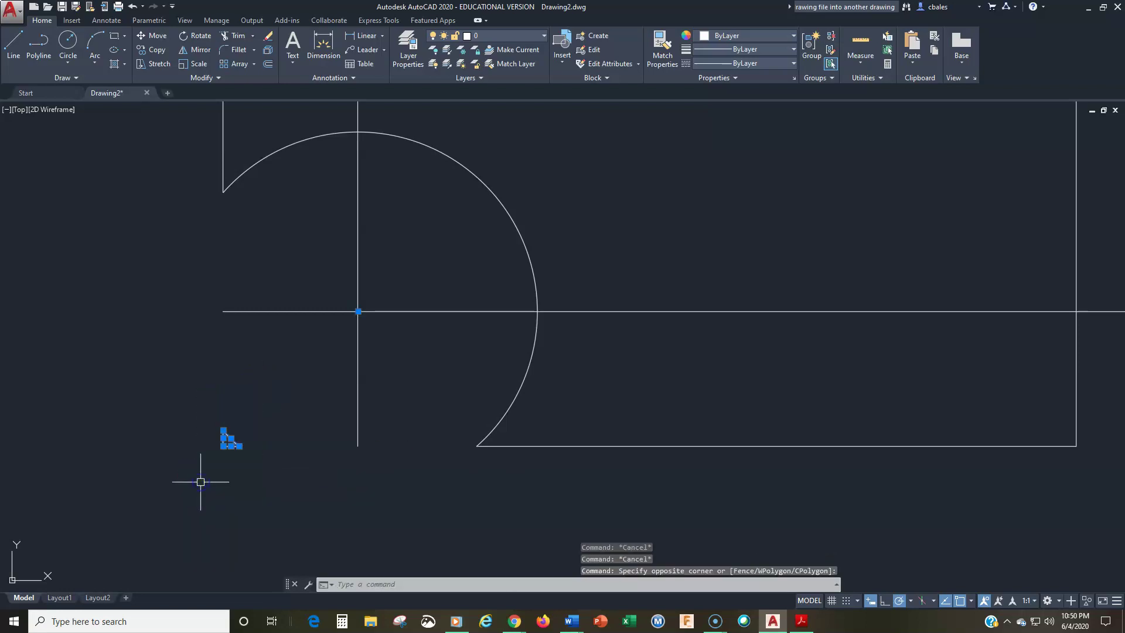
{"action": "key", "text": "Delete"}
{"action": "scroll", "coordinate": [238, 357], "scroll_direction": "down", "scroll_amount": 5}
{"action": "middle_click_drag", "start_coordinate": [281, 389], "coordinate": [352, 464]}
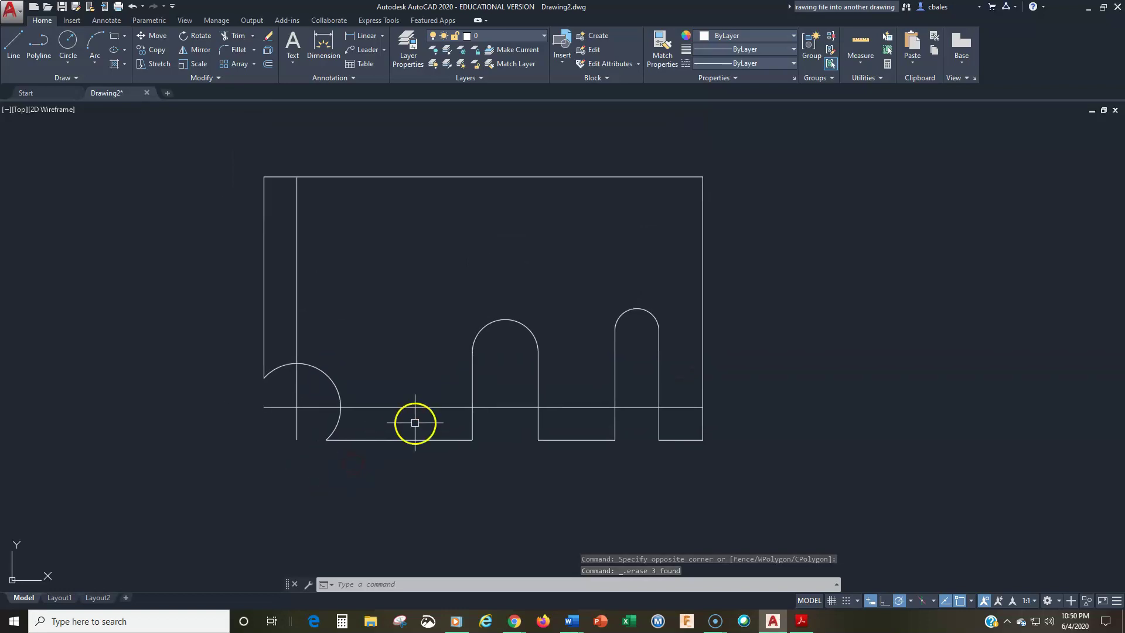
- Erase the vertical and horizontal construction lines through the corner cutout's centre
{"action": "left_click", "coordinate": [268, 35]}
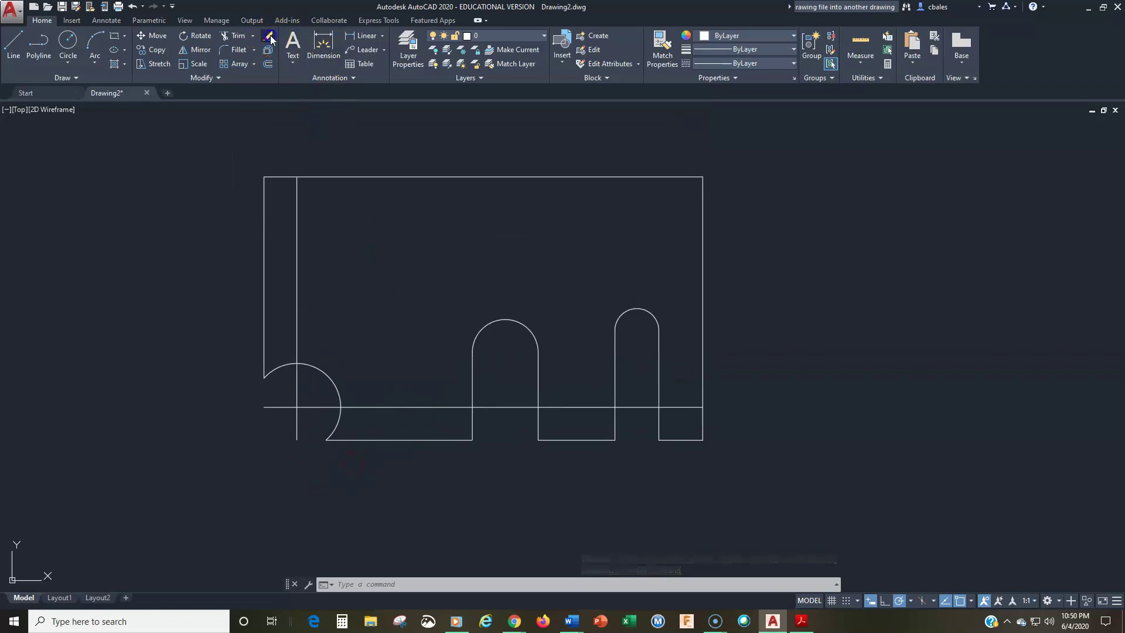
{"action": "left_click", "coordinate": [295, 253]}
{"action": "left_click", "coordinate": [373, 406]}
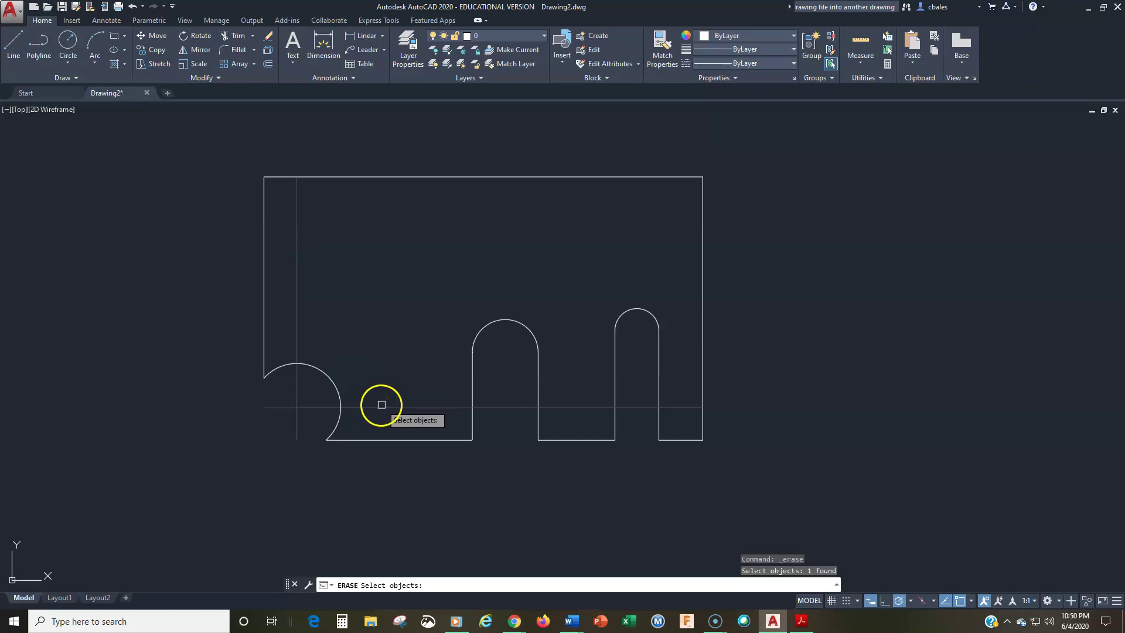
{"action": "key", "text": "Return"}
{"action": "middle_click_drag", "start_coordinate": [414, 389], "coordinate": [429, 436]}
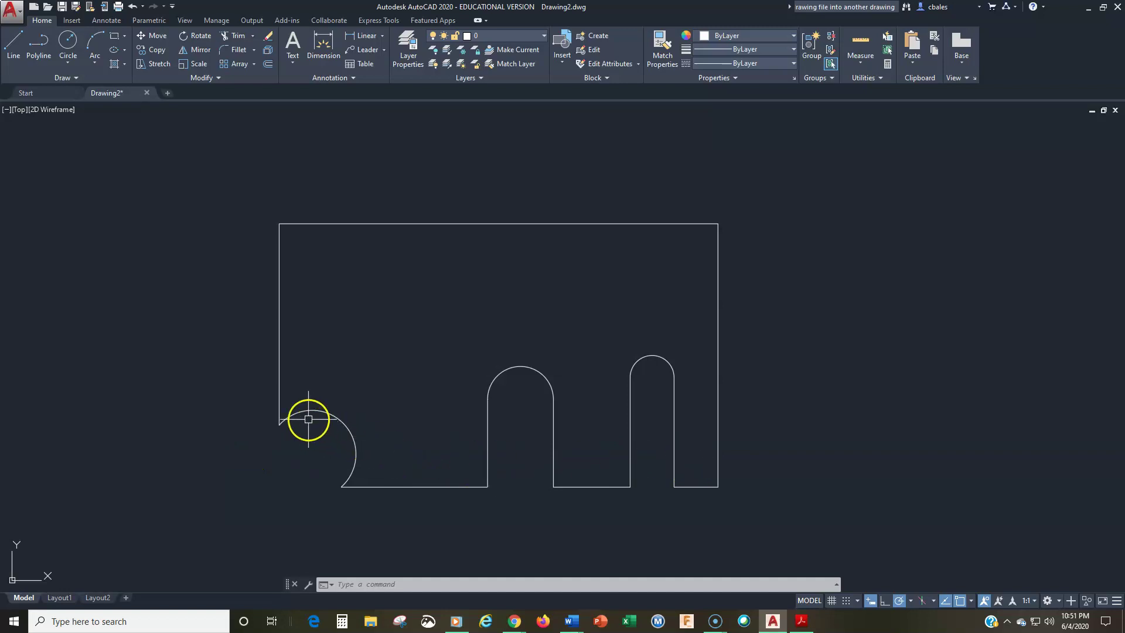
- Undo the erasing of the two construction lines through the corner cutout's centre
{"action": "key", "text": "ctrl+z"}
{"action": "key", "text": "ctrl+z"}
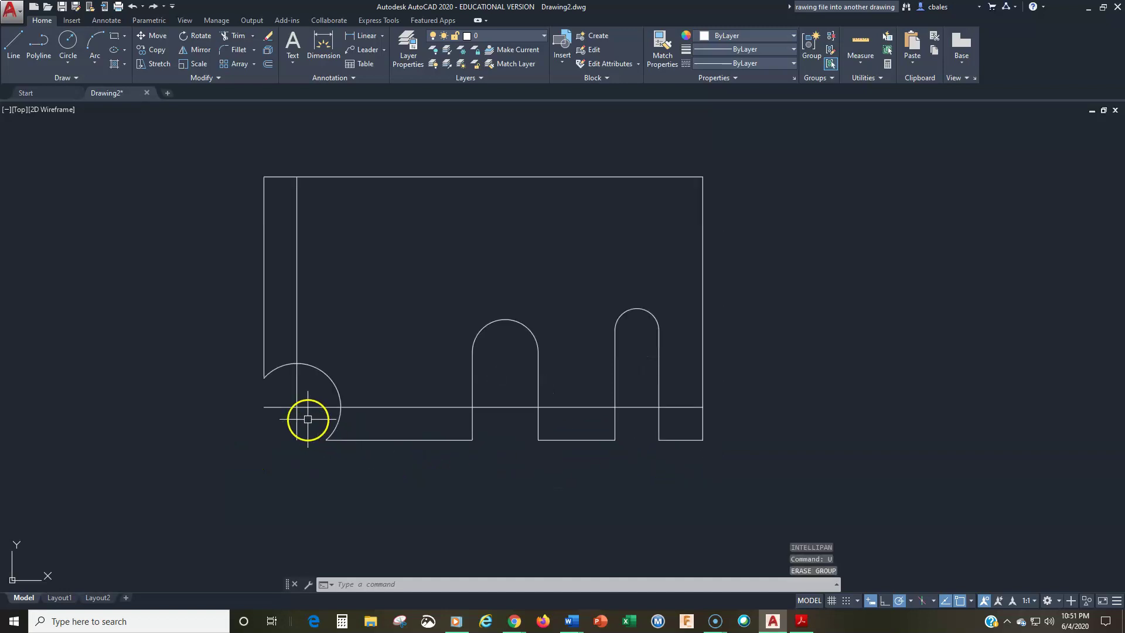
{"action": "middle_click_drag", "start_coordinate": [269, 321], "coordinate": [291, 343]}
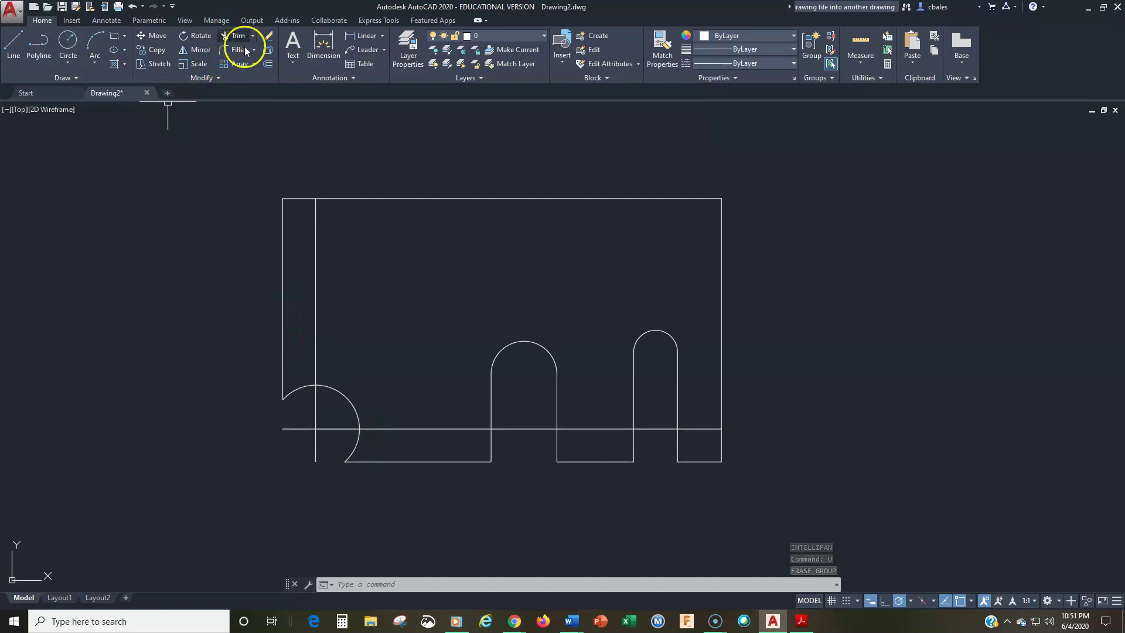
- Offset the horizontal construction line through the corner cutout's centre upward by .875
{"action": "left_click", "coordinate": [268, 63]}
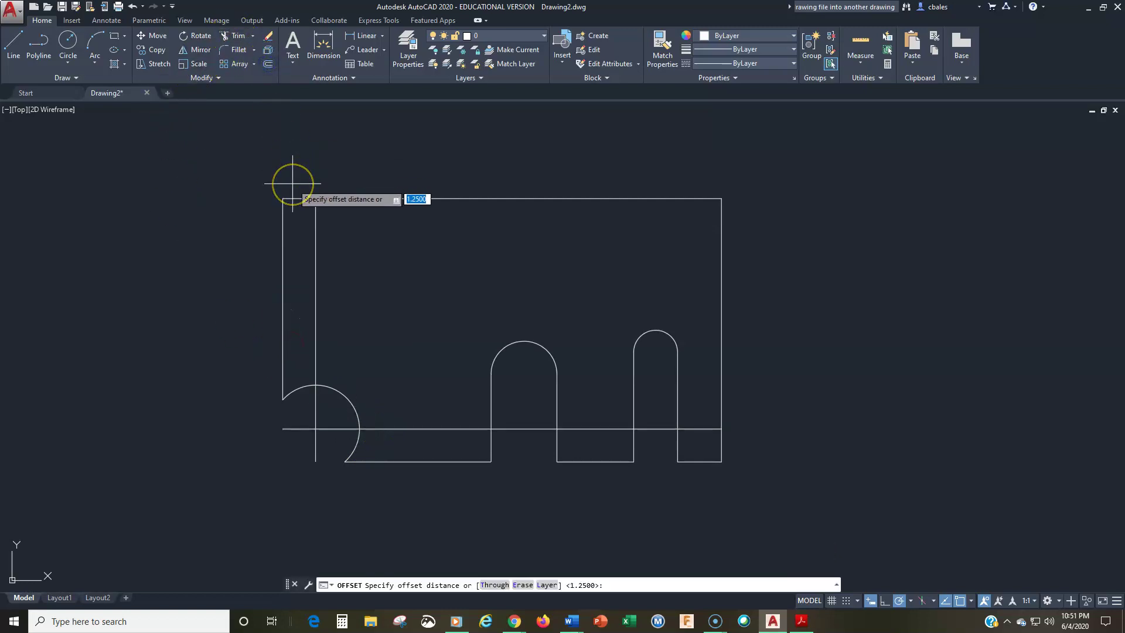
{"action": "type", "text": ".87"}
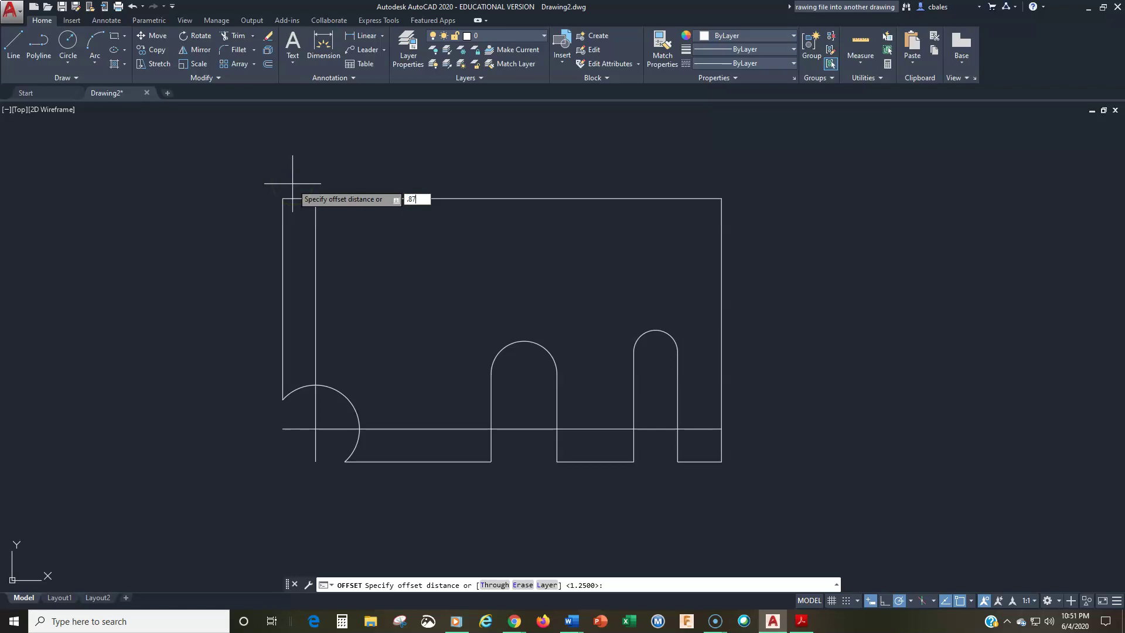
{"action": "type", "text": "5"}
{"action": "key", "text": "Return"}
{"action": "left_click", "coordinate": [405, 430]}
{"action": "left_click", "coordinate": [402, 386]}
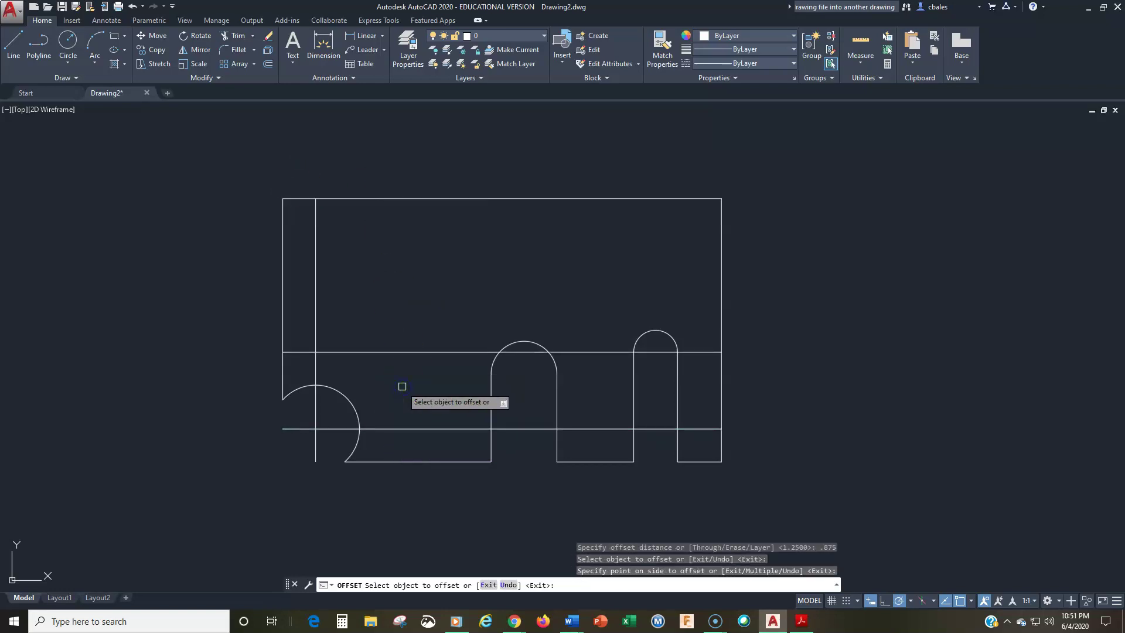
{"action": "key", "text": "Return"}
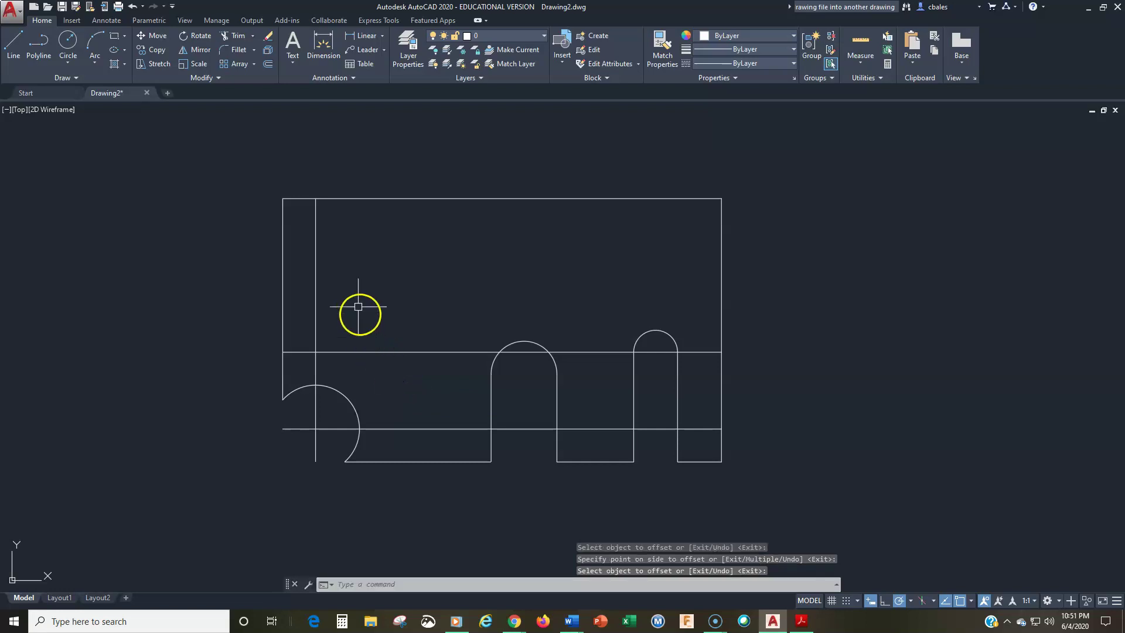
- Offset the plate's left edge 1 unit into the plate
{"action": "key", "text": "Return"}
{"action": "type", "text": "1"}
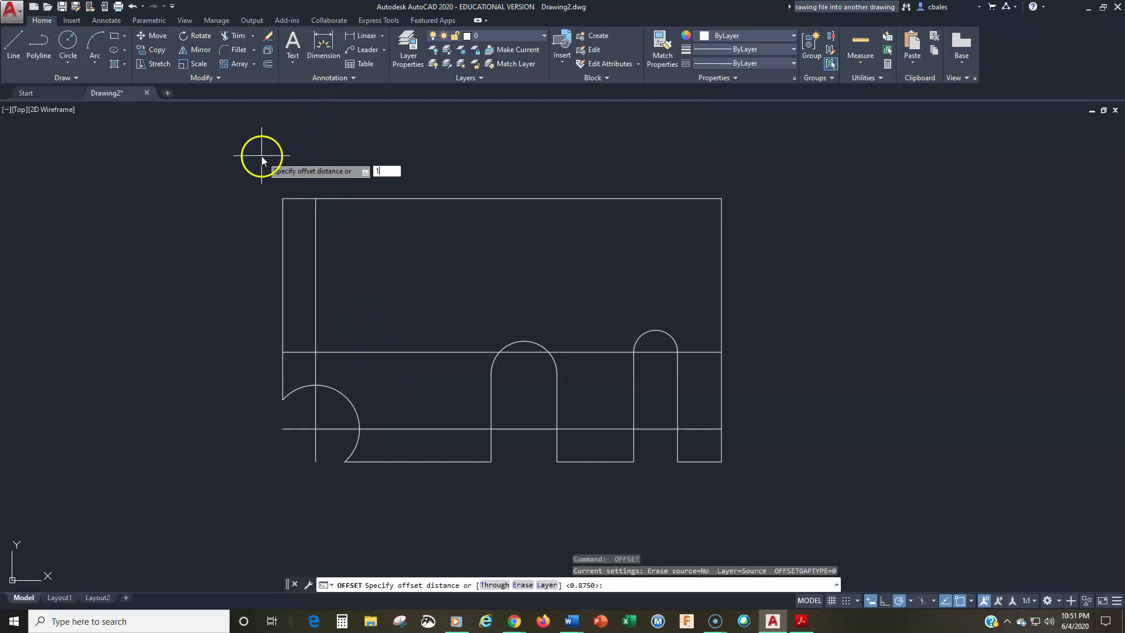
{"action": "key", "text": "Return"}
{"action": "left_click", "coordinate": [282, 221]}
{"action": "left_click", "coordinate": [337, 261]}
{"action": "key", "text": "Return"}
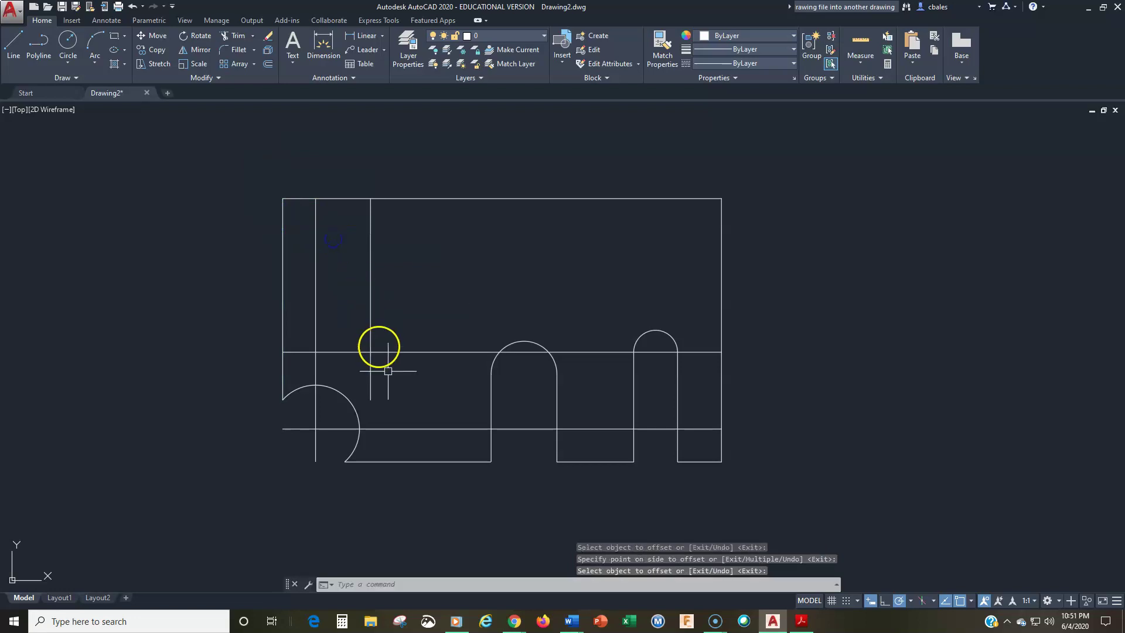
{"action": "left_click", "coordinate": [69, 41]}
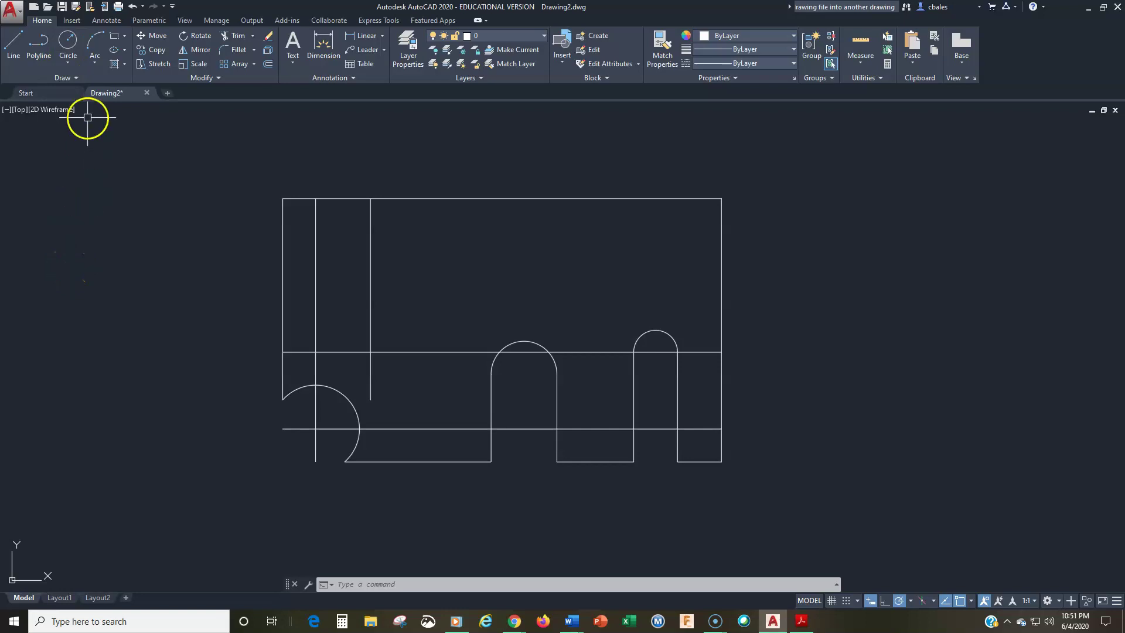
{"action": "left_click", "coordinate": [69, 57]}
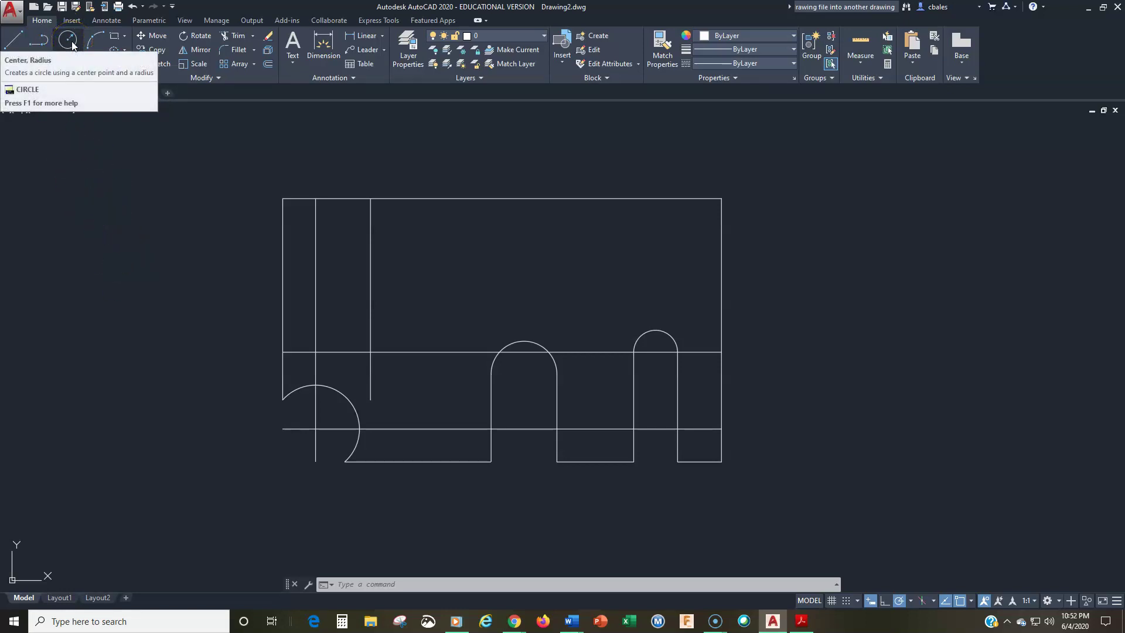
{"action": "left_click", "coordinate": [68, 41]}
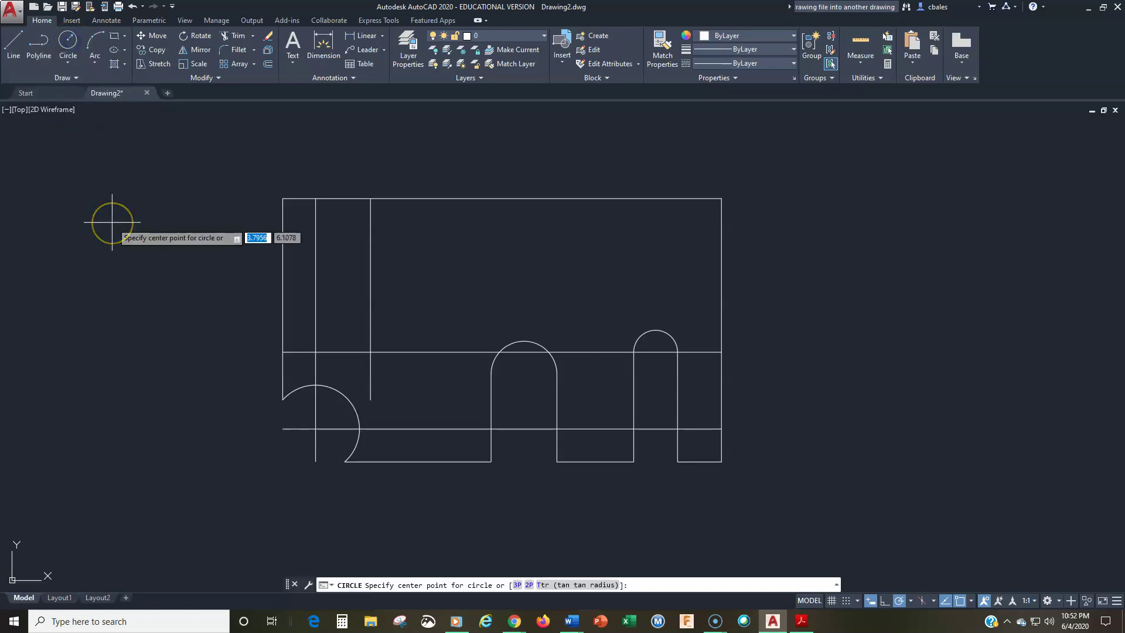
{"action": "key", "text": "Escape"}
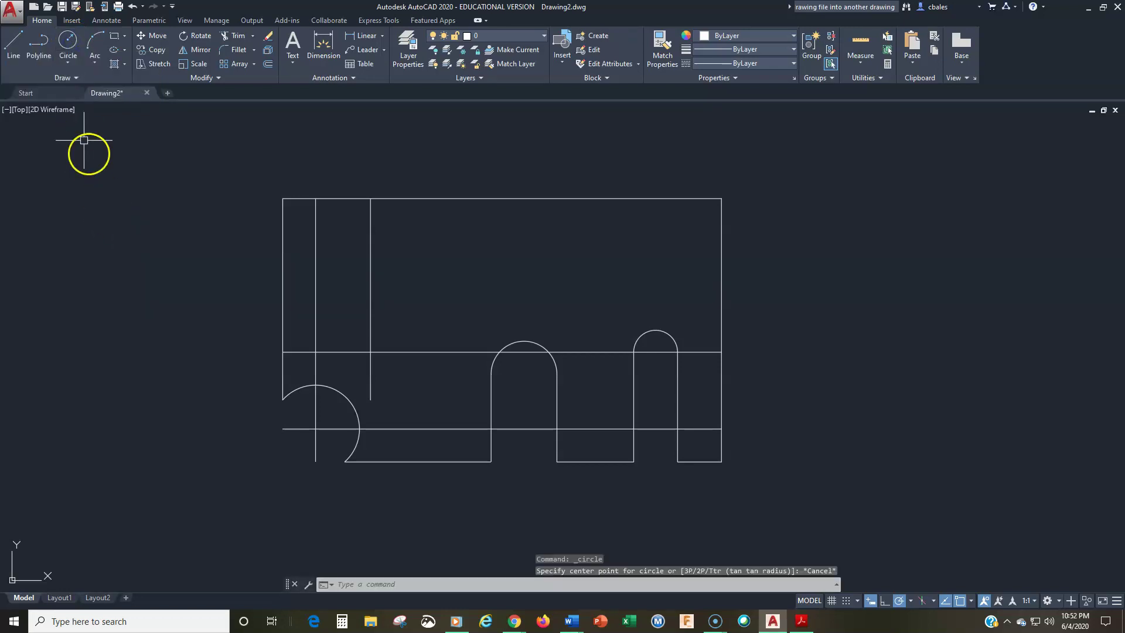
{"action": "left_click", "coordinate": [63, 62]}
{"action": "left_click", "coordinate": [69, 91]}
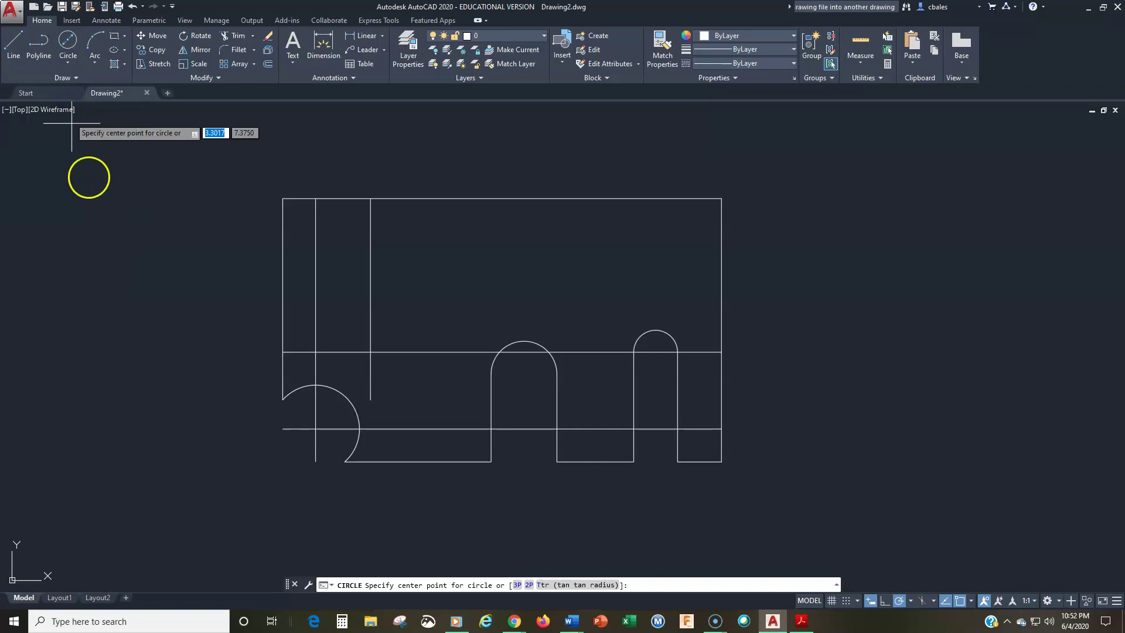
{"action": "key", "text": "Escape"}
{"action": "left_click", "coordinate": [66, 39]}
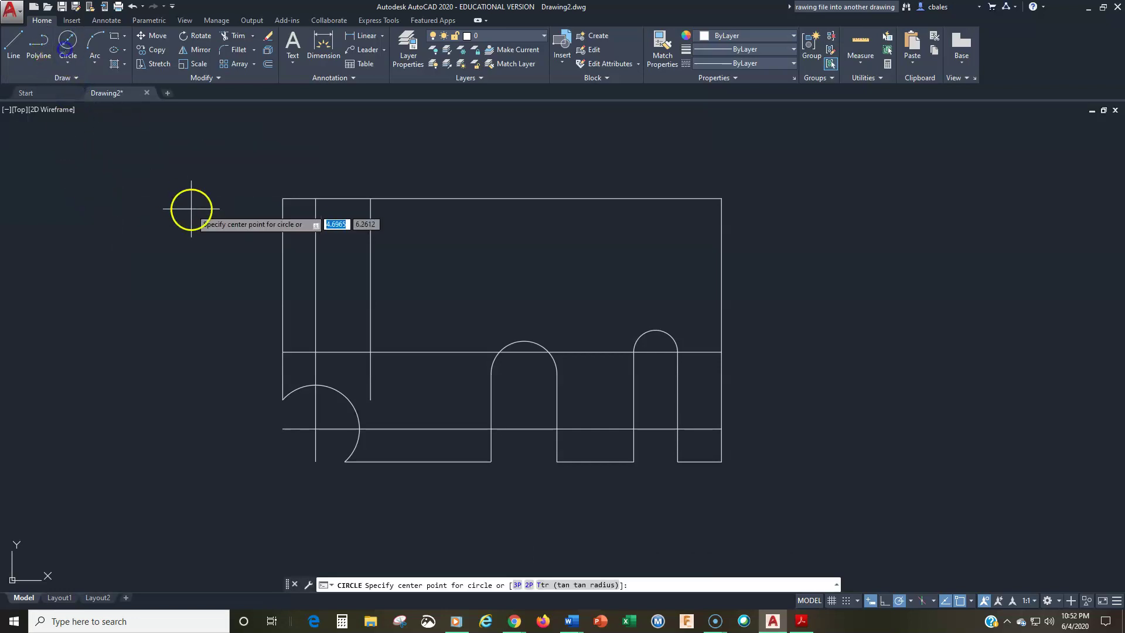
{"action": "left_click", "coordinate": [370, 351]}
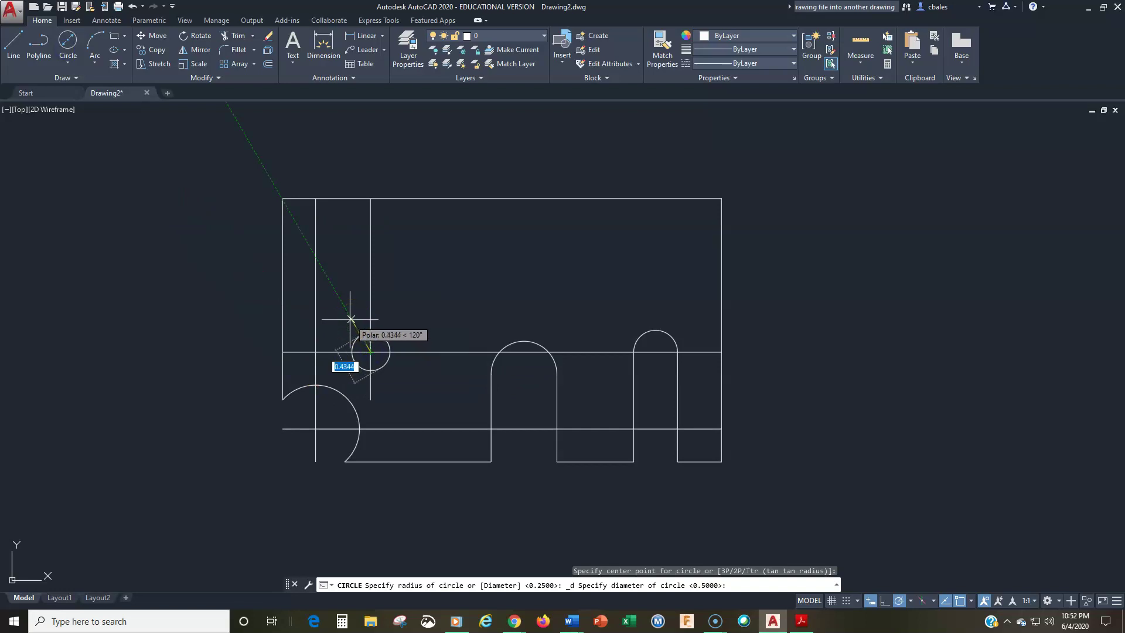
{"action": "key", "text": "Escape"}
- Draw a trial .625-diameter circle centred where the two new offset lines cross, using the Diameter option, and delete it
{"action": "left_click", "coordinate": [77, 64]}
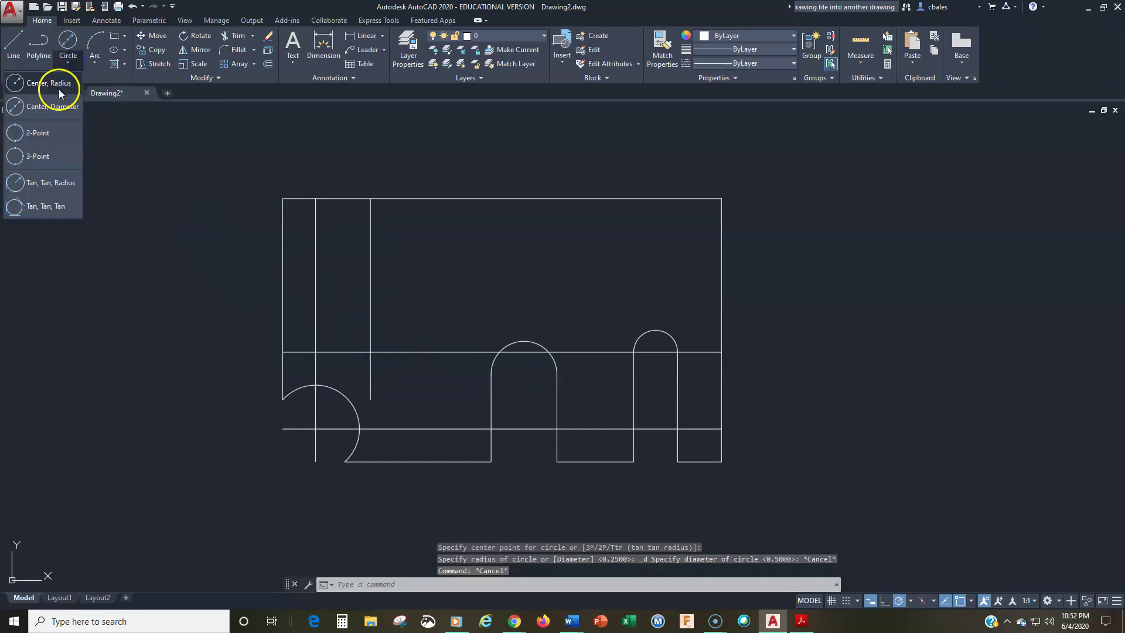
{"action": "left_click", "coordinate": [57, 87]}
{"action": "left_click", "coordinate": [68, 50]}
{"action": "left_click", "coordinate": [371, 351]}
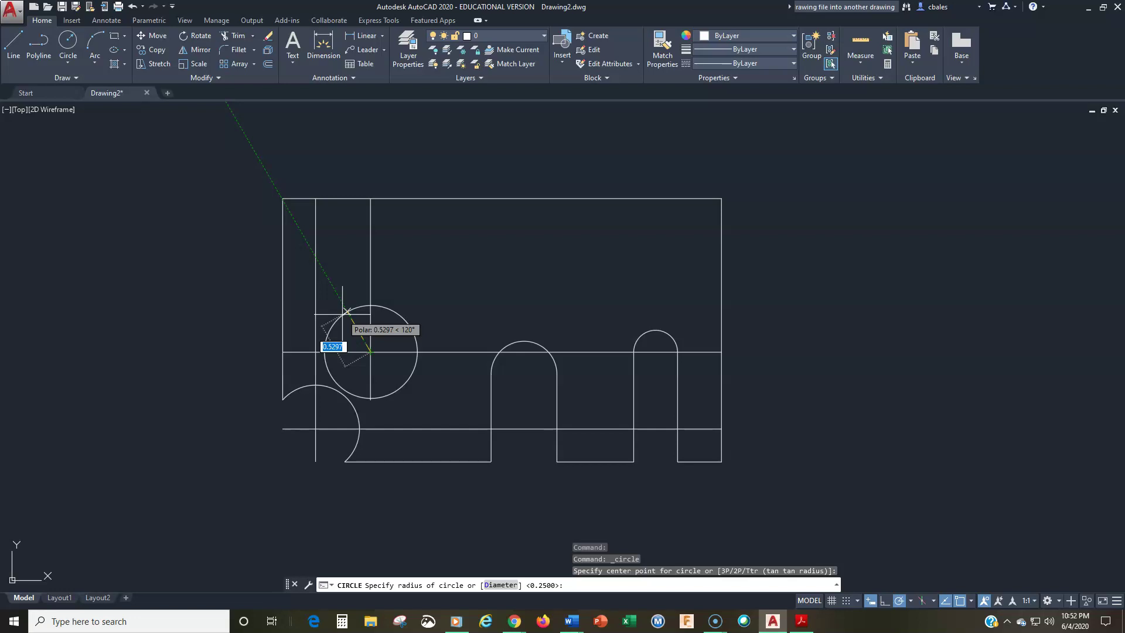
{"action": "left_click", "coordinate": [503, 586]}
{"action": "left_click", "coordinate": [530, 585]}
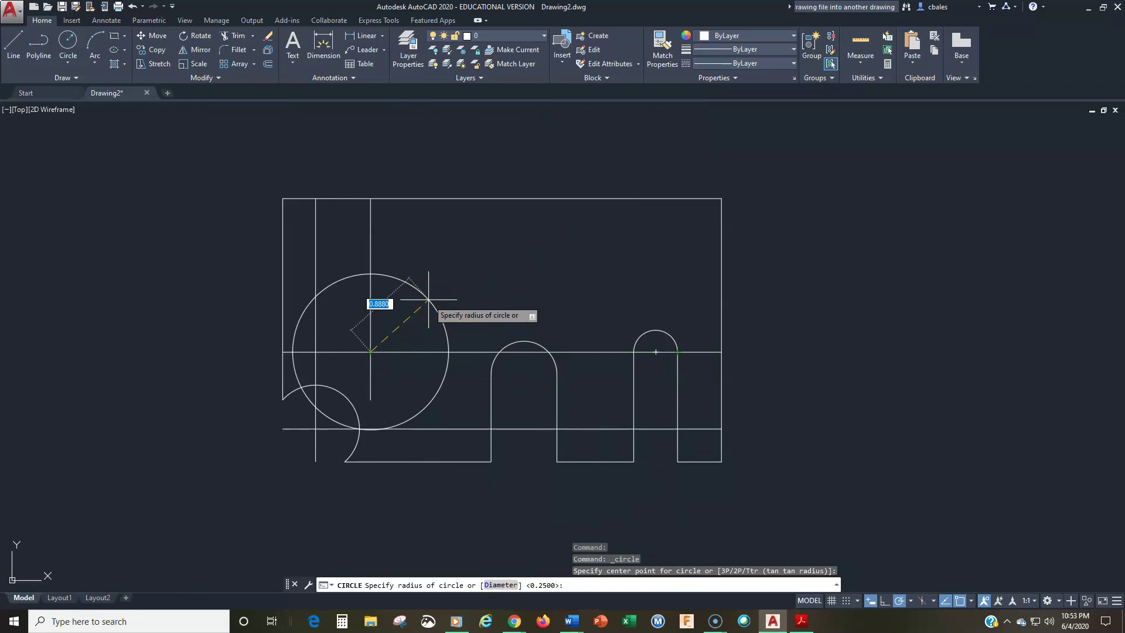
{"action": "type", "text": "d"}
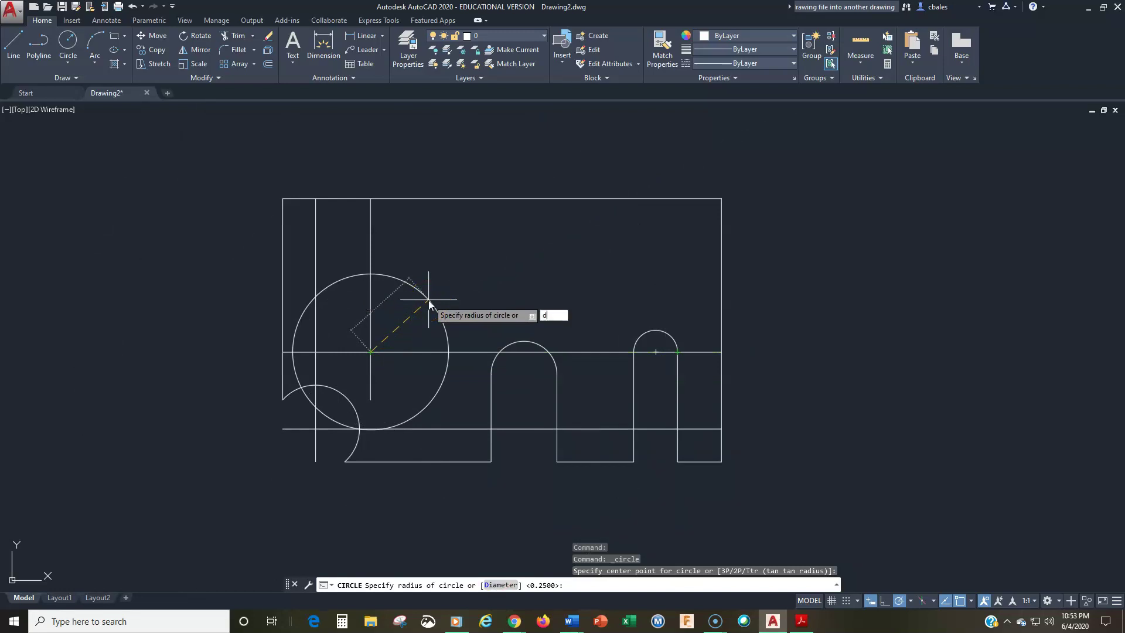
{"action": "key", "text": "Return"}
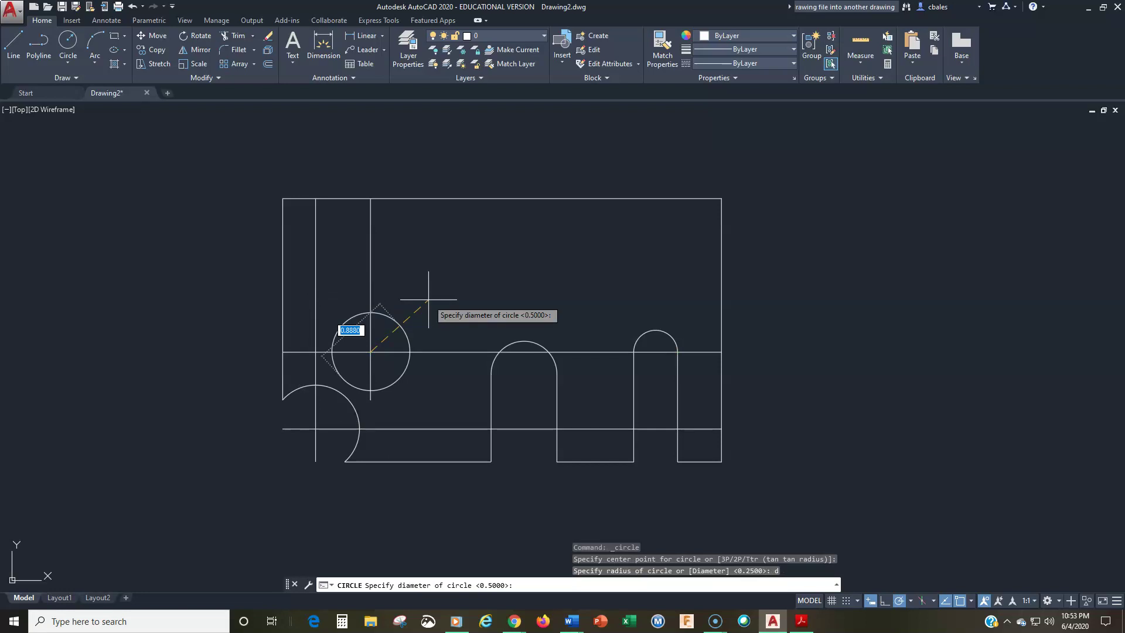
{"action": "type", "text": ".625"}
{"action": "key", "text": "Return"}
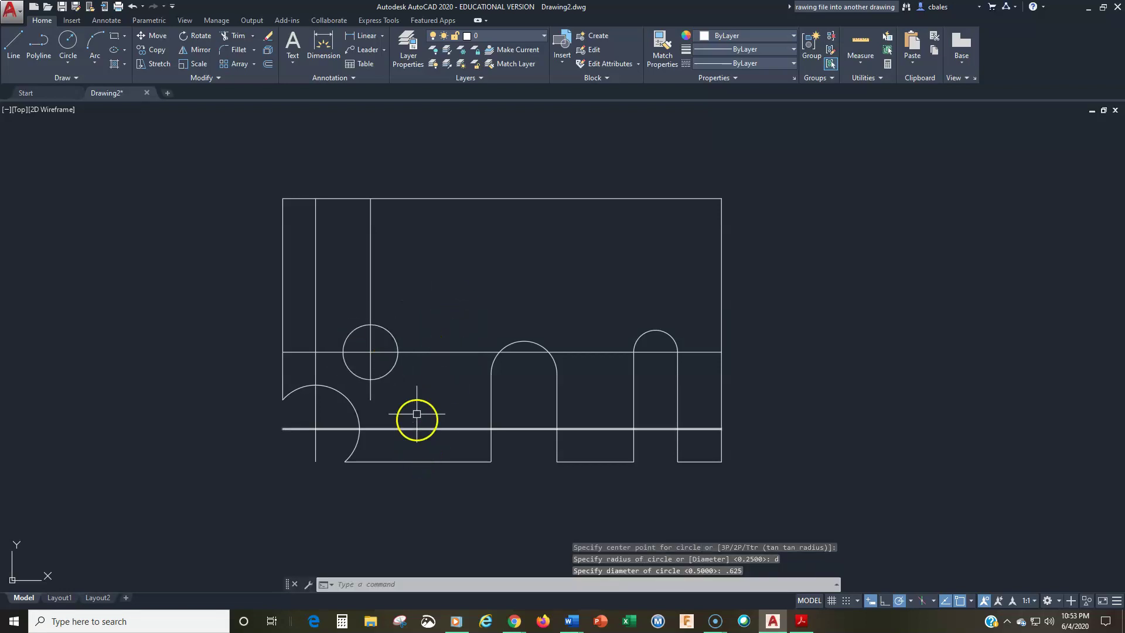
{"action": "left_click", "coordinate": [390, 331]}
{"action": "key", "text": "Delete"}
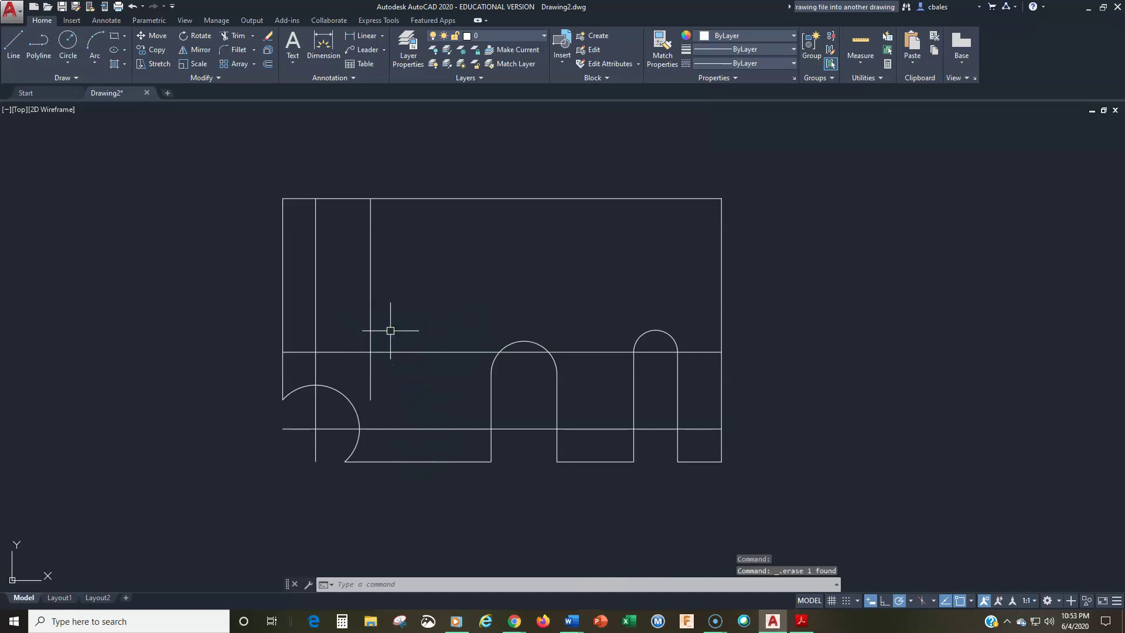
- Draw a circle with a diameter of .625 centred on the intersection of the upper horizontal and right-hand vertical construction lines
{"action": "left_click", "coordinate": [69, 43]}
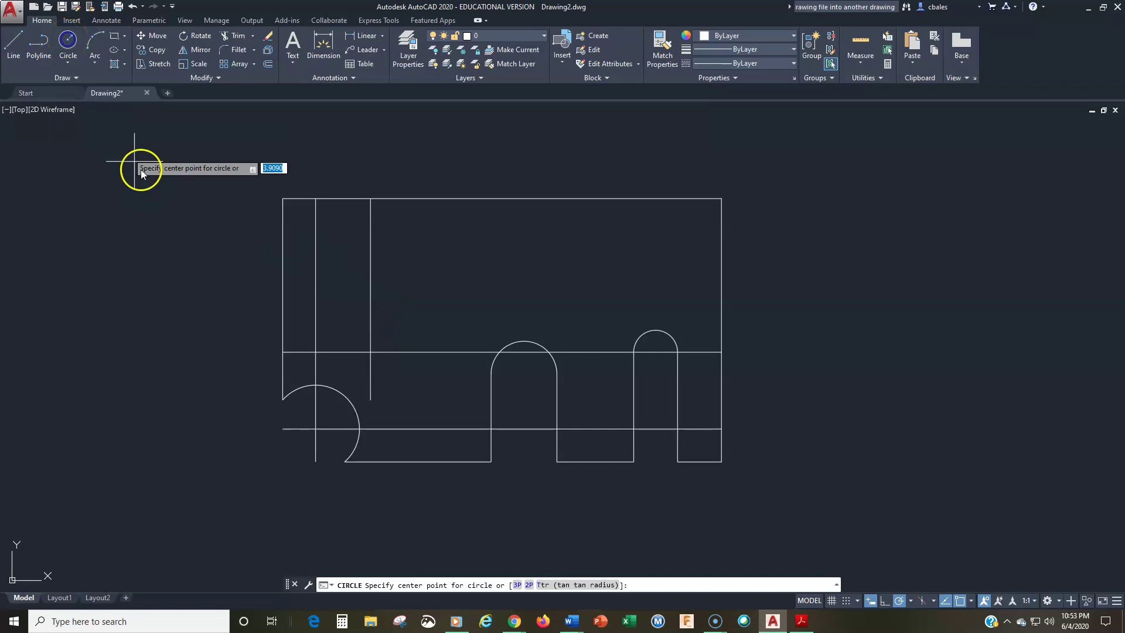
{"action": "left_click", "coordinate": [370, 352]}
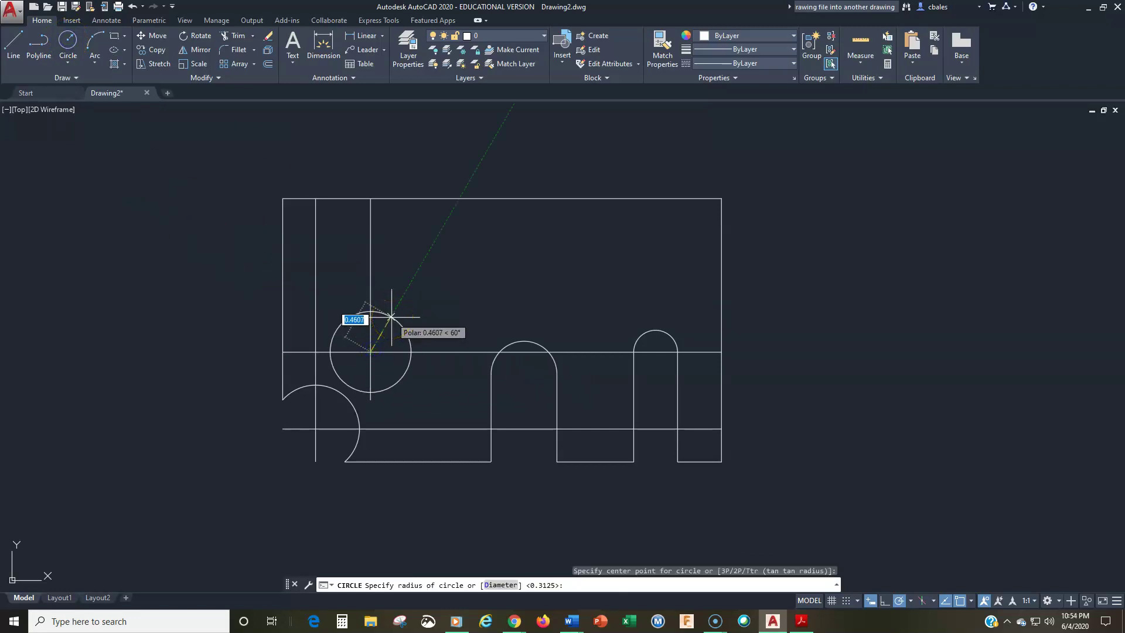
{"action": "type", "text": "d"}
{"action": "key", "text": "Return"}
{"action": "type", "text": ".625"}
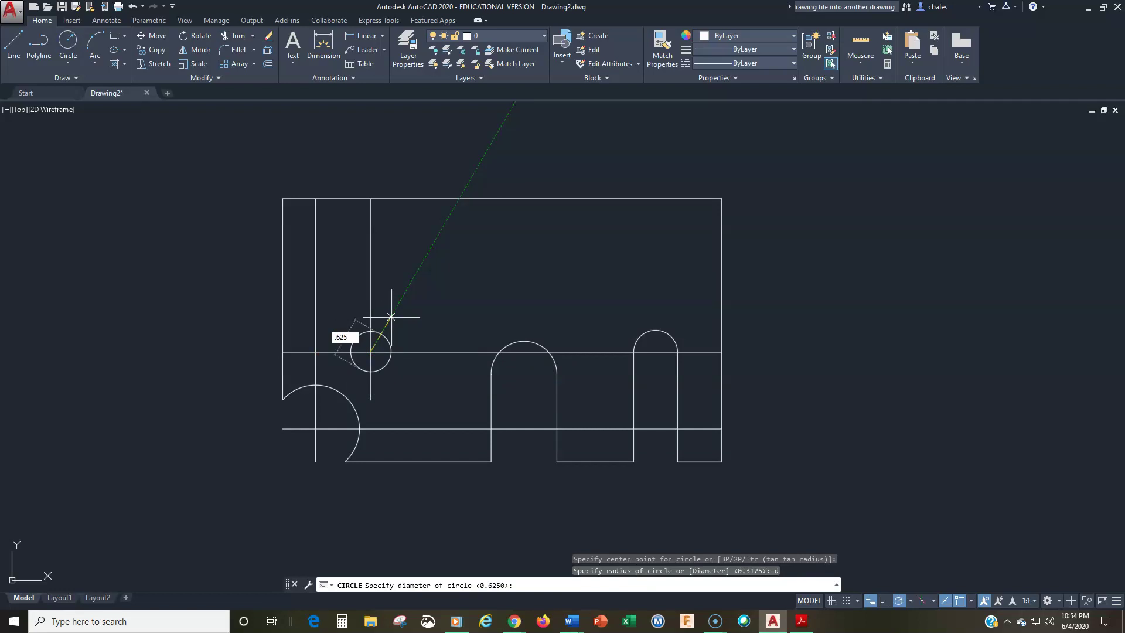
{"action": "key", "text": "Return"}
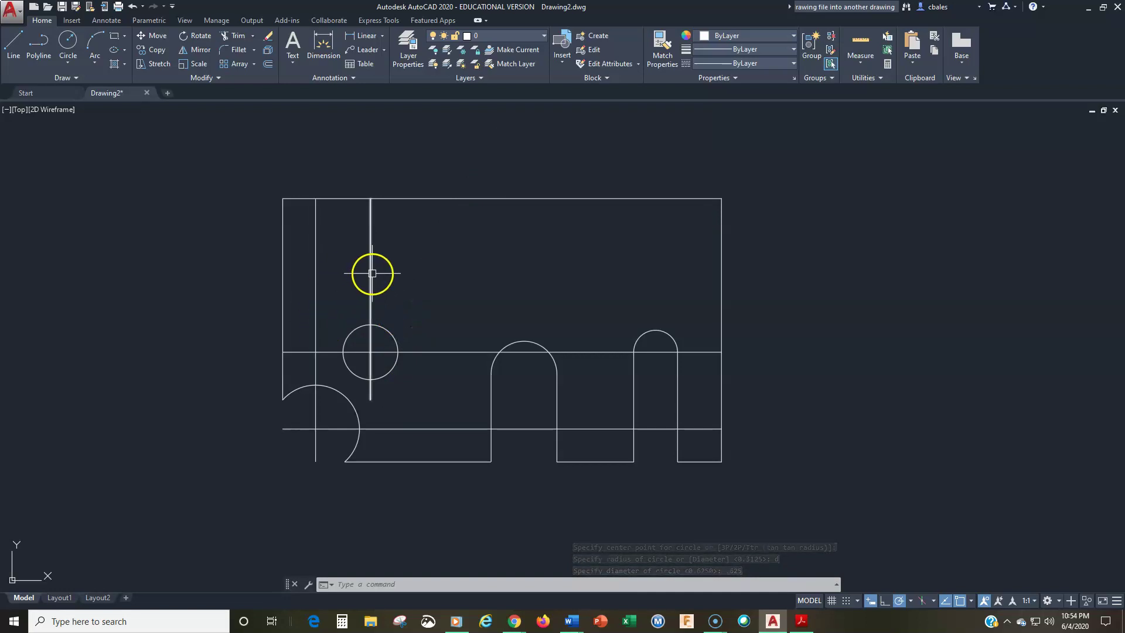
- Erase the two horizontal and two vertical construction lines around the hole and corner cutout
{"action": "left_click", "coordinate": [267, 39]}
{"action": "left_click", "coordinate": [450, 321]}
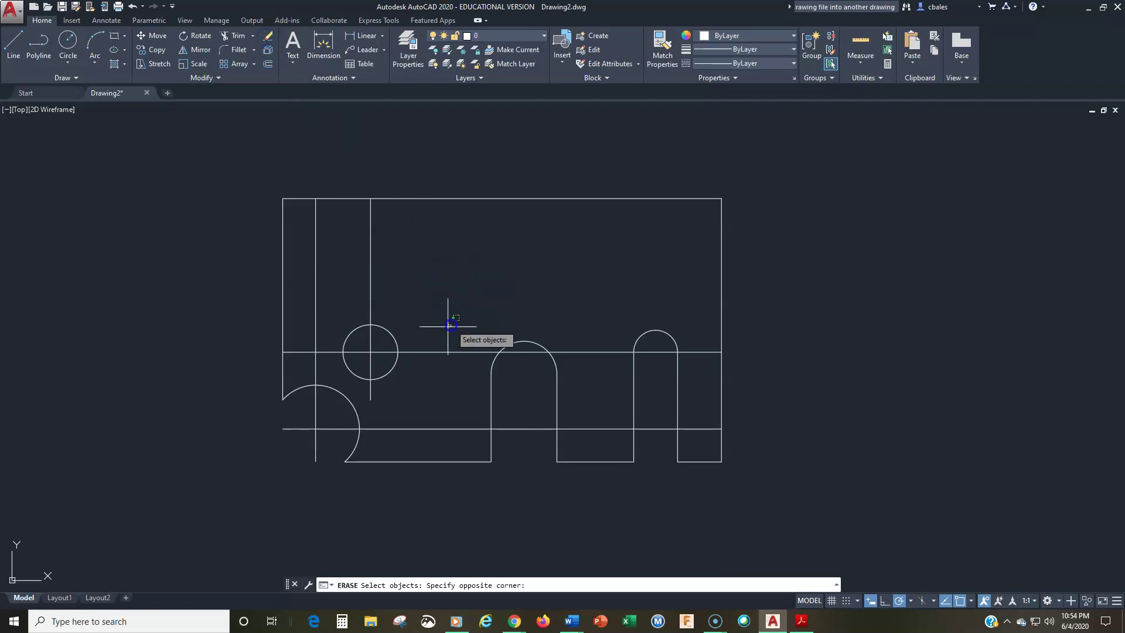
{"action": "left_click", "coordinate": [426, 438]}
{"action": "left_click", "coordinate": [390, 261]}
{"action": "left_click", "coordinate": [302, 273]}
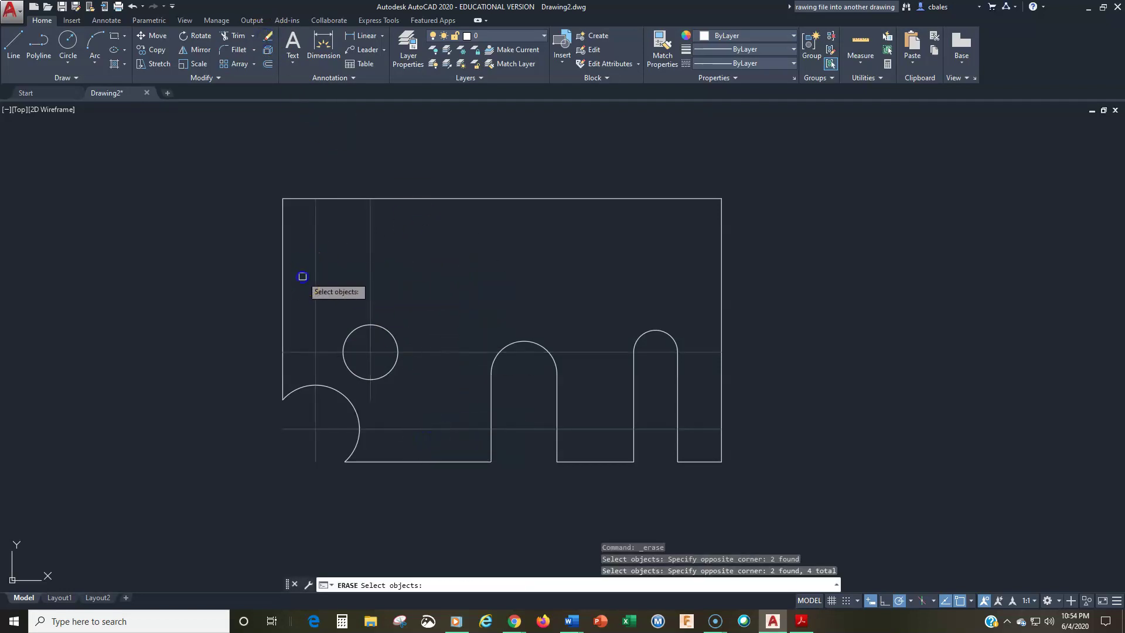
{"action": "key", "text": "Return"}
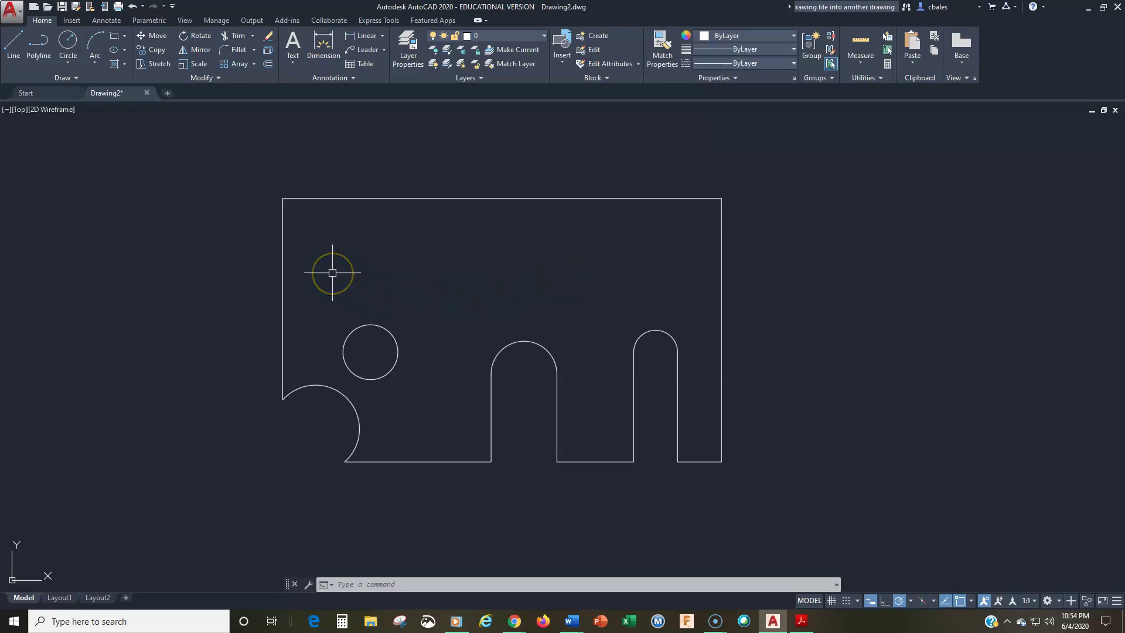
- Undo the last erase of the construction lines around the hole and corner cutout
{"action": "left_click", "coordinate": [268, 63]}
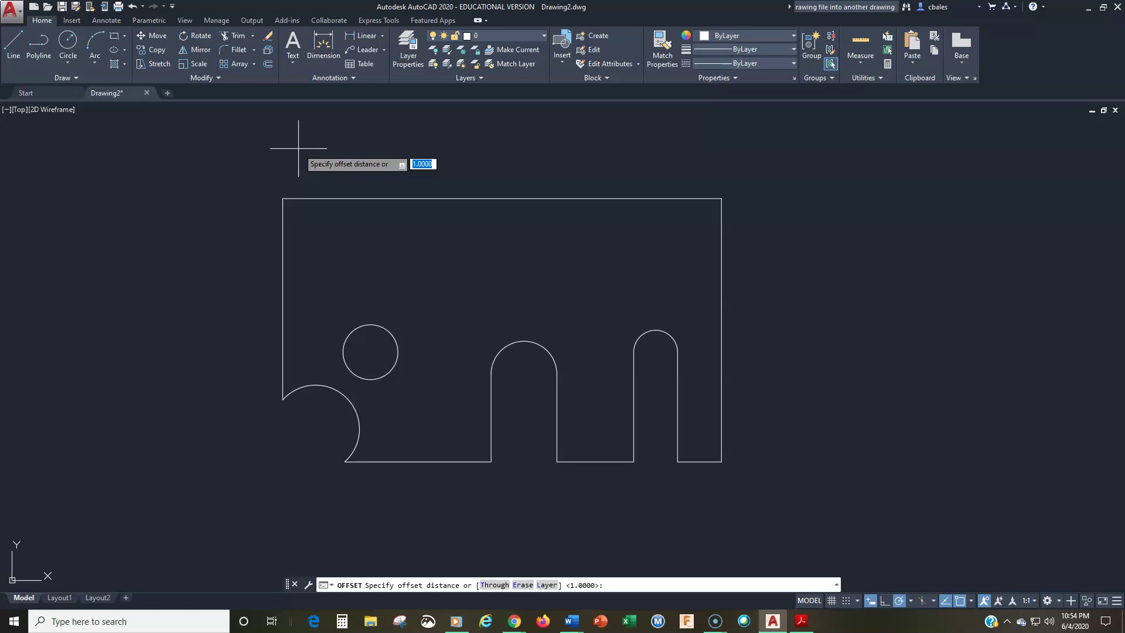
{"action": "key", "text": "Escape"}
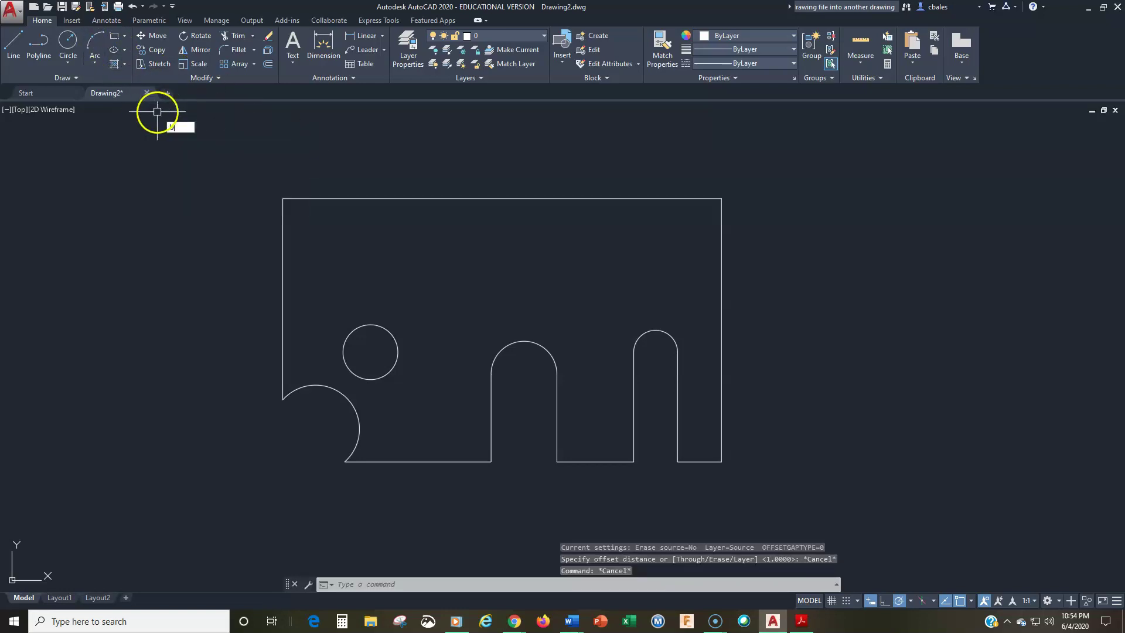
{"action": "type", "text": "u"}
{"action": "key", "text": "Return"}
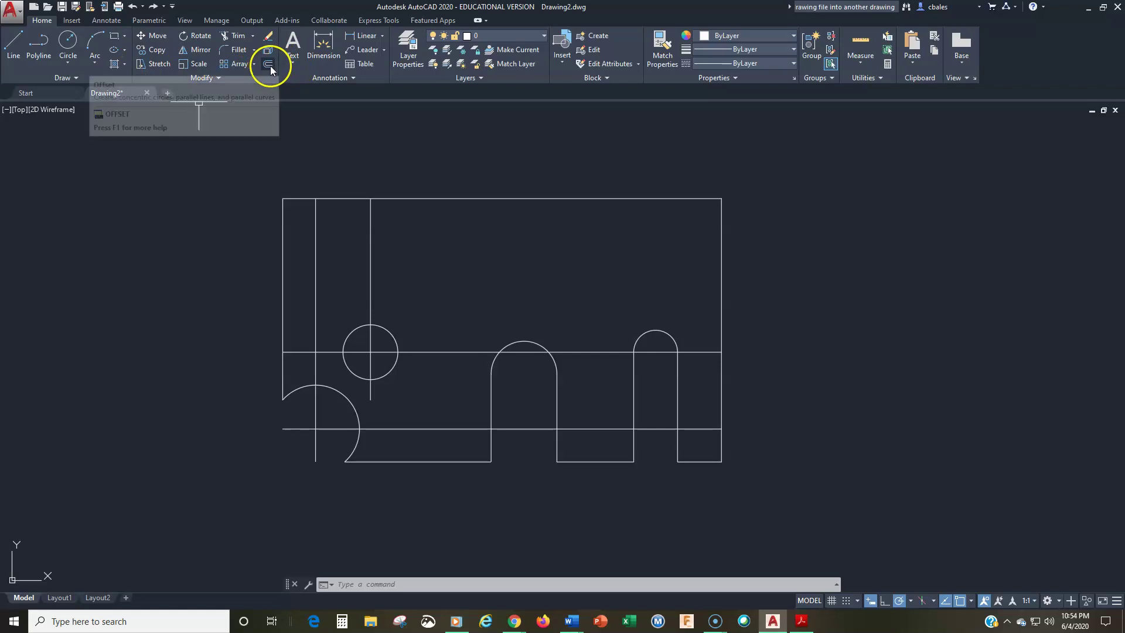
- Offset the horizontal construction line through the large hole's centre 1 unit upward
{"action": "left_click", "coordinate": [426, 350]}
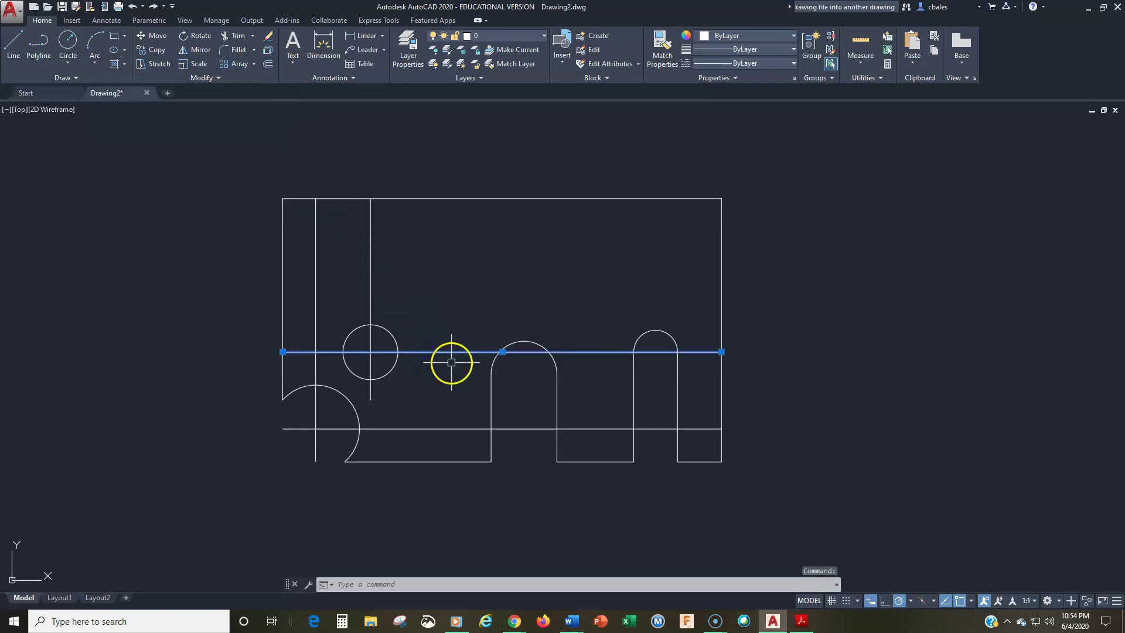
{"action": "key", "text": "Escape"}
{"action": "key", "text": "Escape"}
{"action": "left_click", "coordinate": [269, 66]}
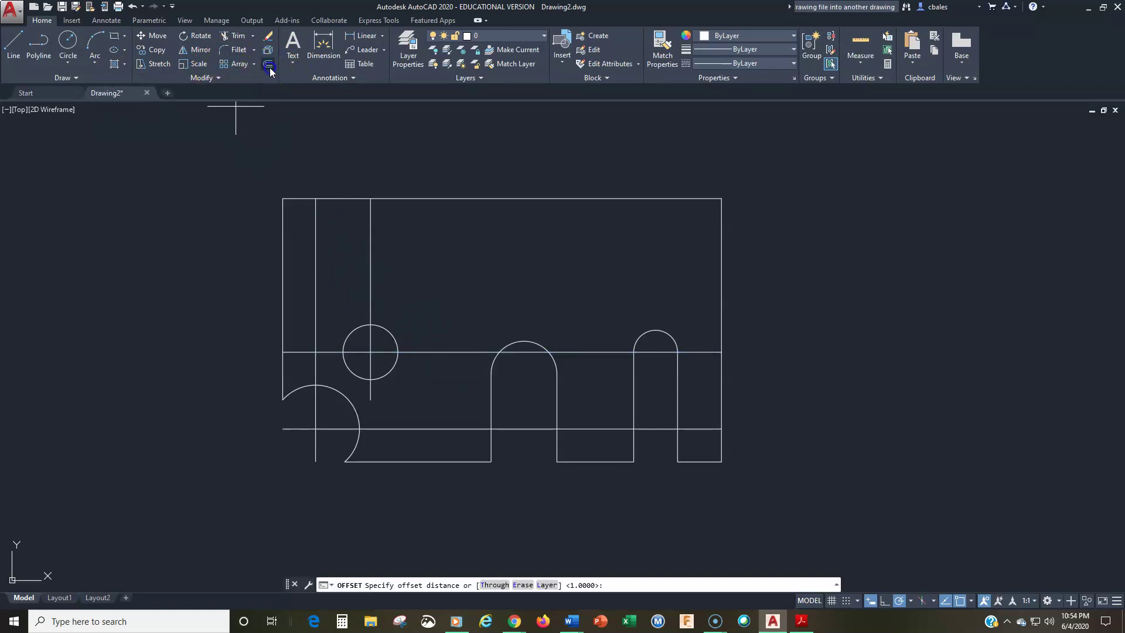
{"action": "type", "text": "1"}
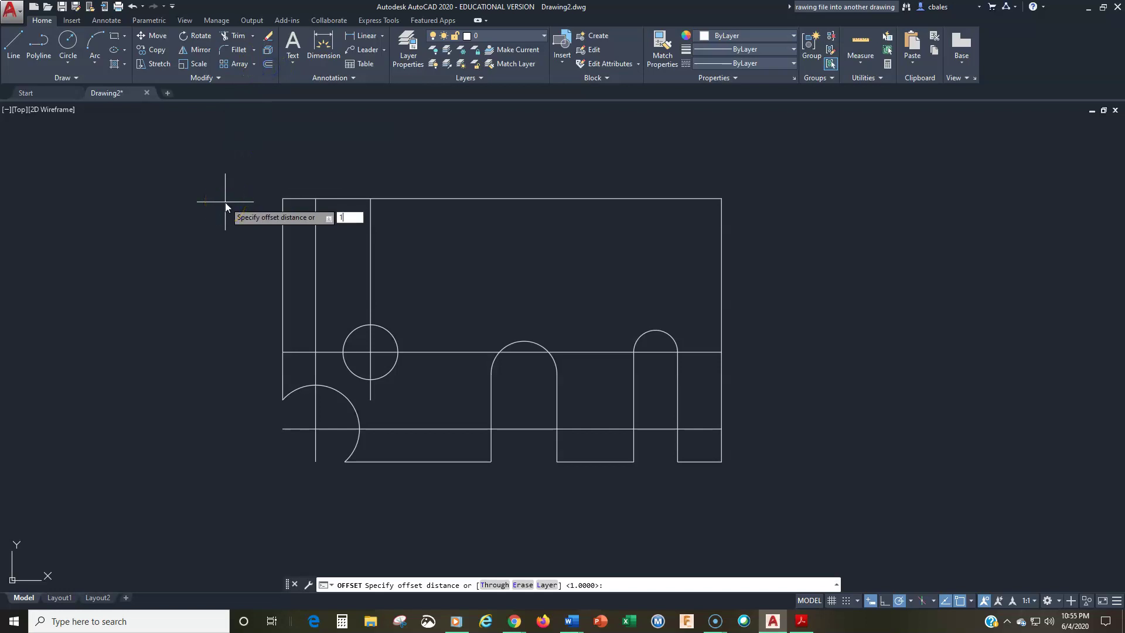
{"action": "key", "text": "Return"}
{"action": "left_click", "coordinate": [440, 352]}
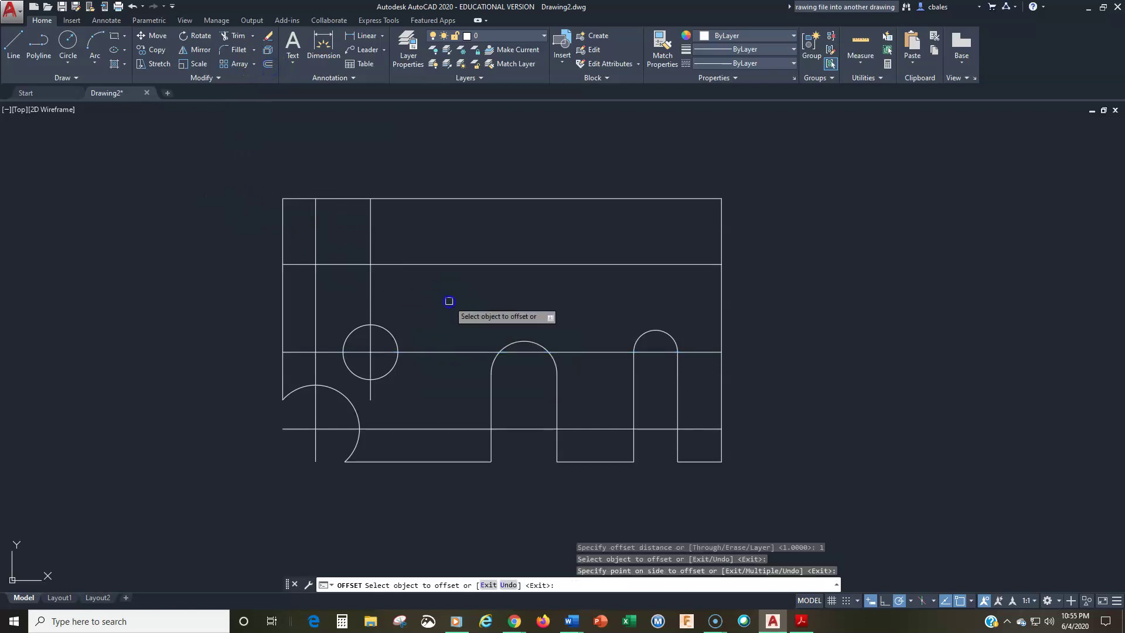
{"action": "left_click", "coordinate": [433, 299]}
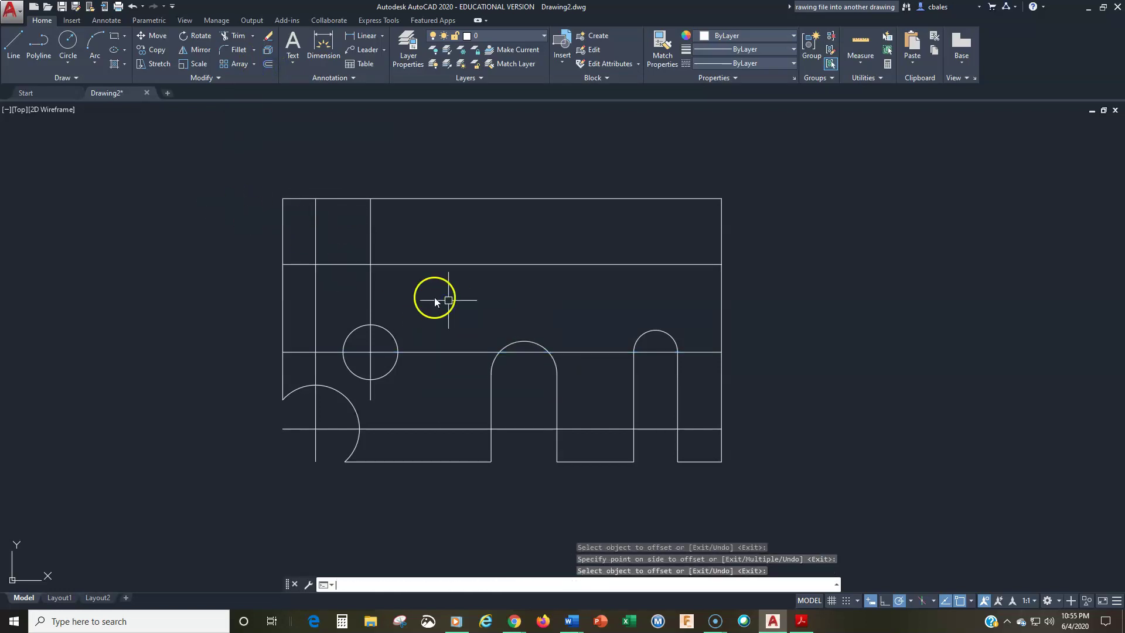
- Erase the two vertical construction lines and the two lower horizontal ones, keeping the new upper line
{"action": "left_click", "coordinate": [267, 35]}
{"action": "left_click", "coordinate": [383, 285]}
{"action": "left_click", "coordinate": [301, 306]}
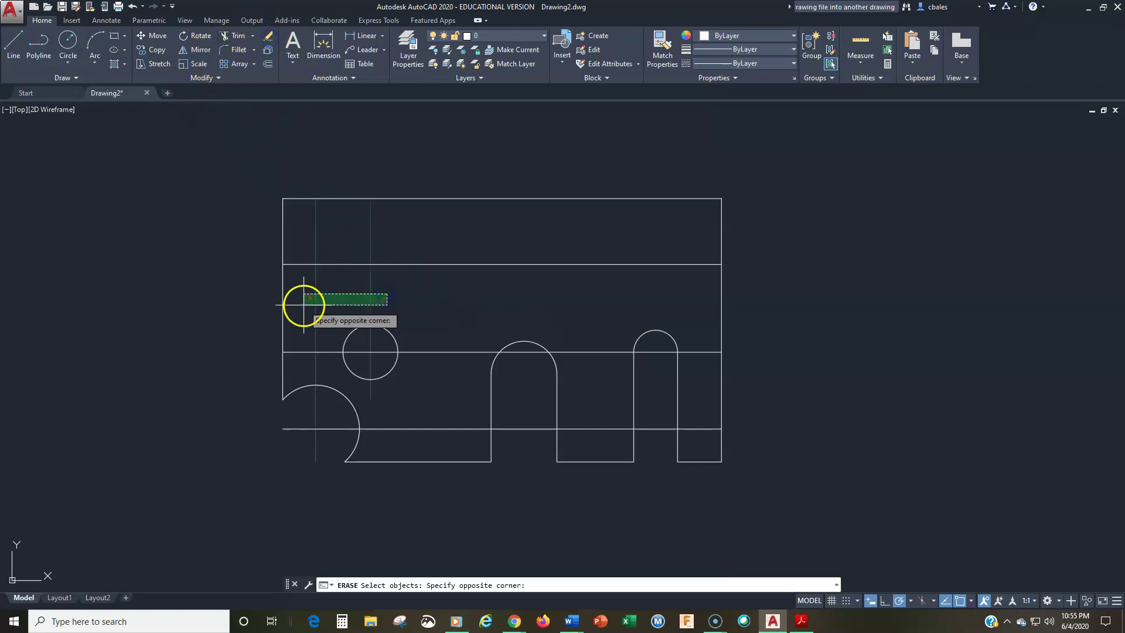
{"action": "left_click", "coordinate": [454, 321]}
{"action": "left_click", "coordinate": [443, 364]}
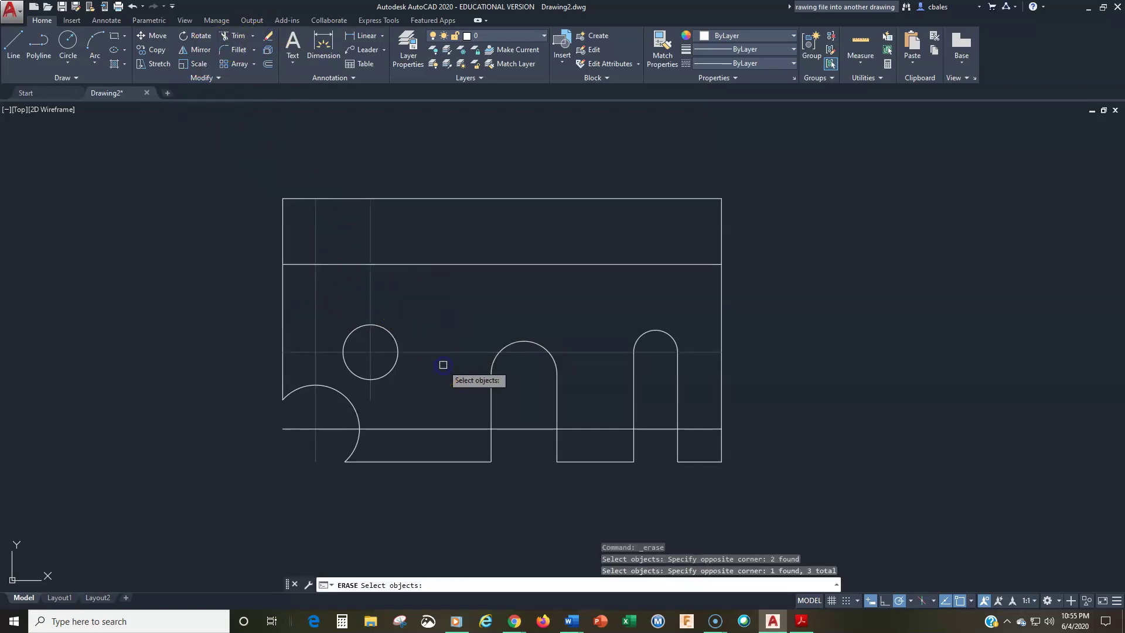
{"action": "left_click", "coordinate": [434, 427]}
{"action": "key", "text": "Return"}
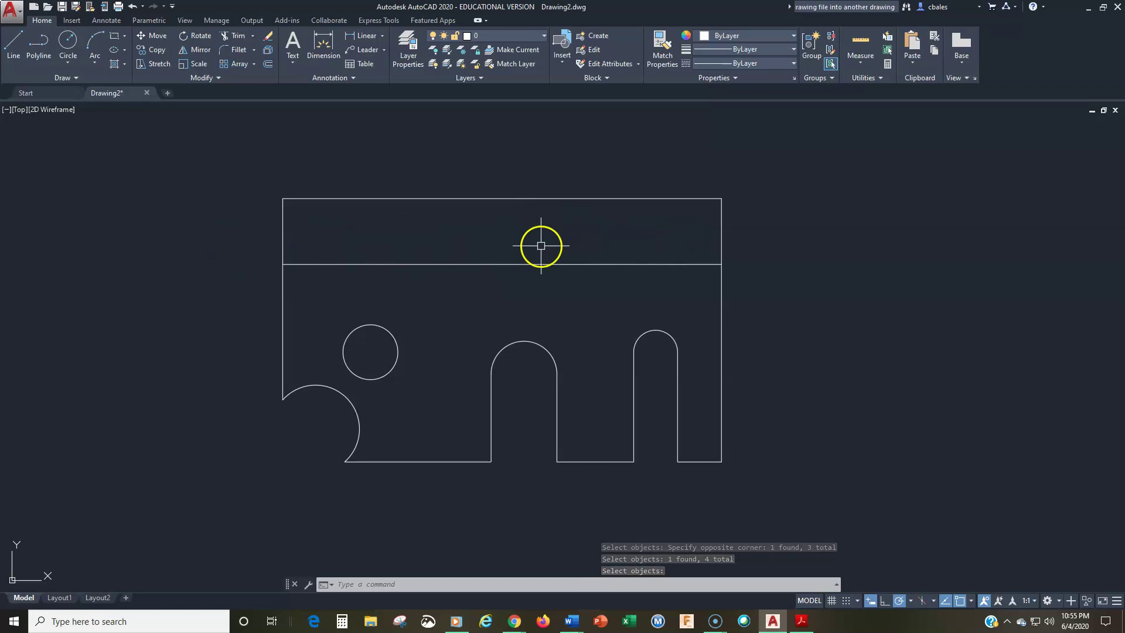
- Switch to the Slotted Plate PDF, read the five small holes' diameter and spacing, and move its window off the drawing
{"action": "left_click", "coordinate": [268, 64]}
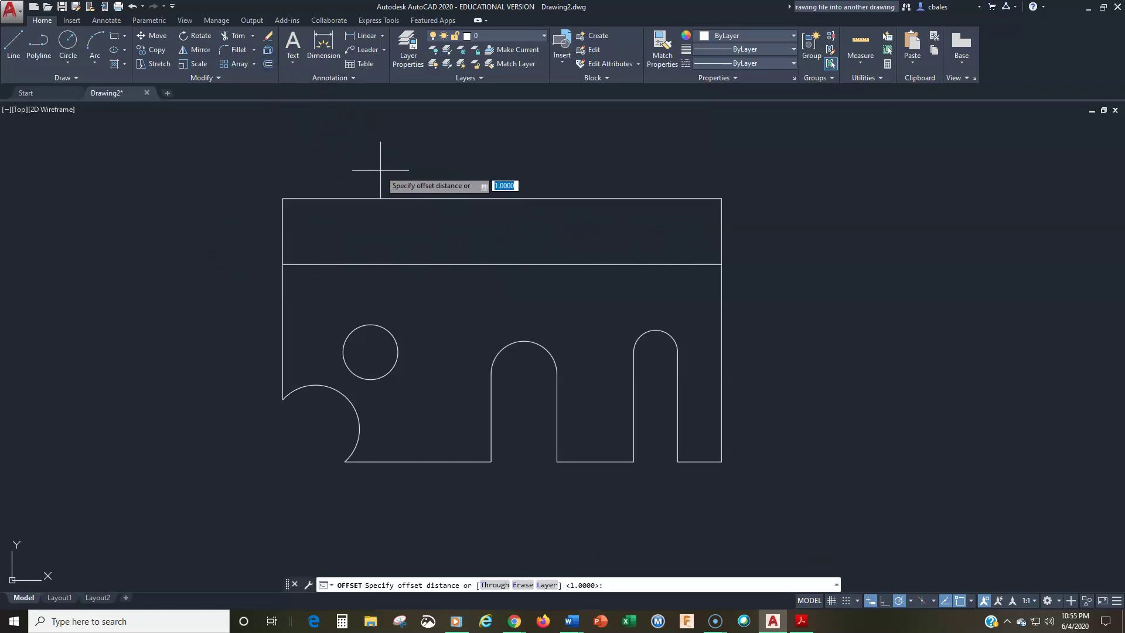
{"action": "key", "text": "Escape"}
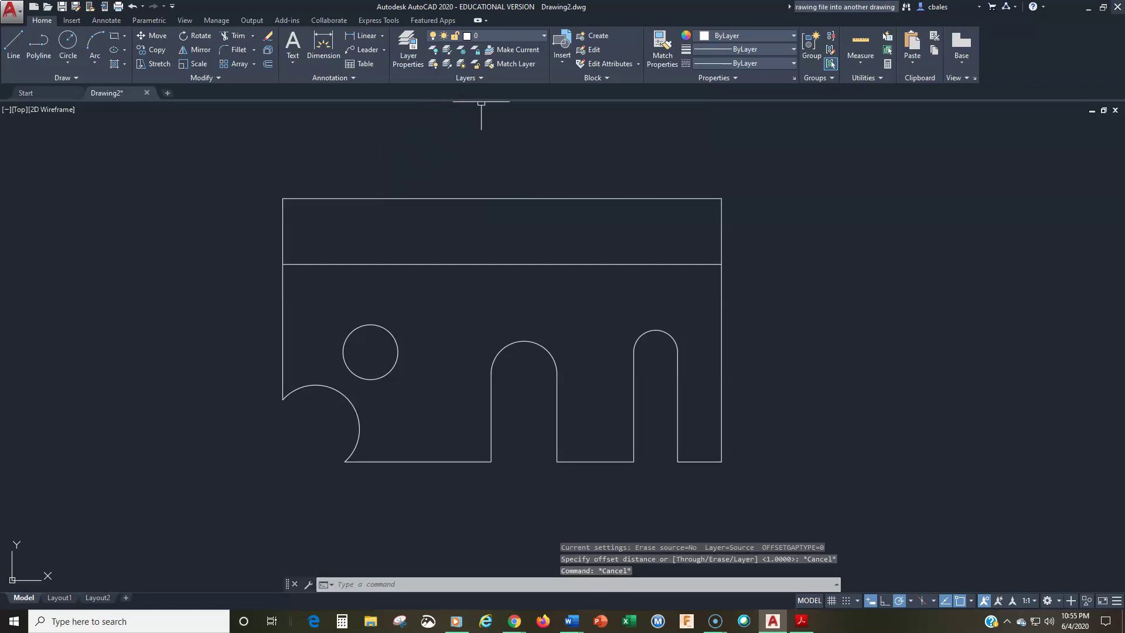
{"action": "key", "text": "alt+Tab"}
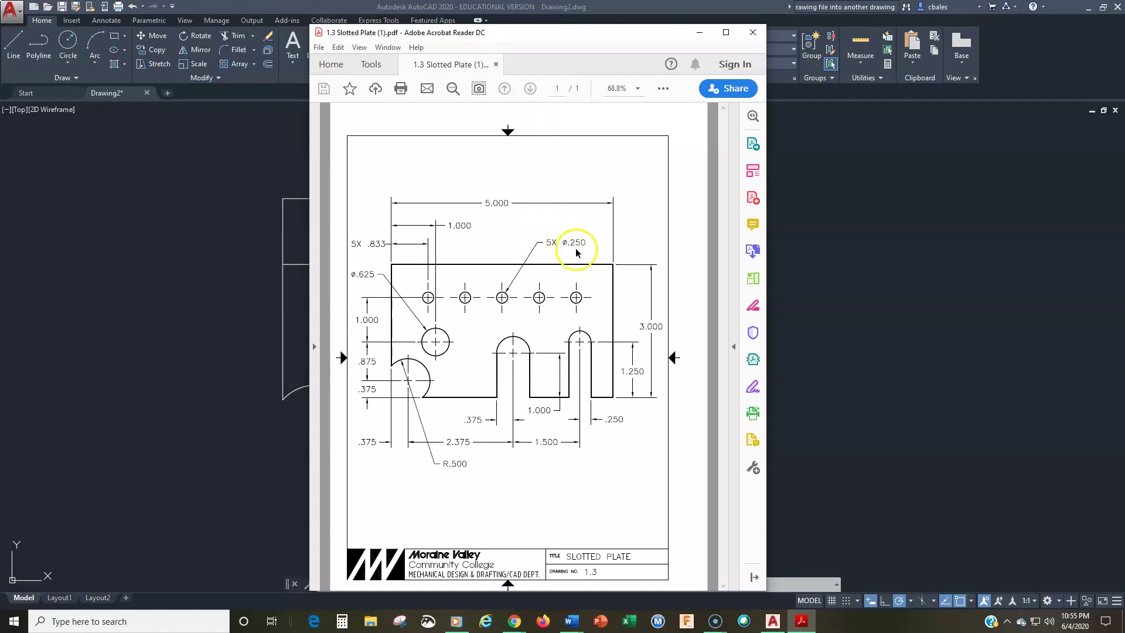
{"action": "left_click_drag", "start_coordinate": [479, 33], "coordinate": [1123, 35]}
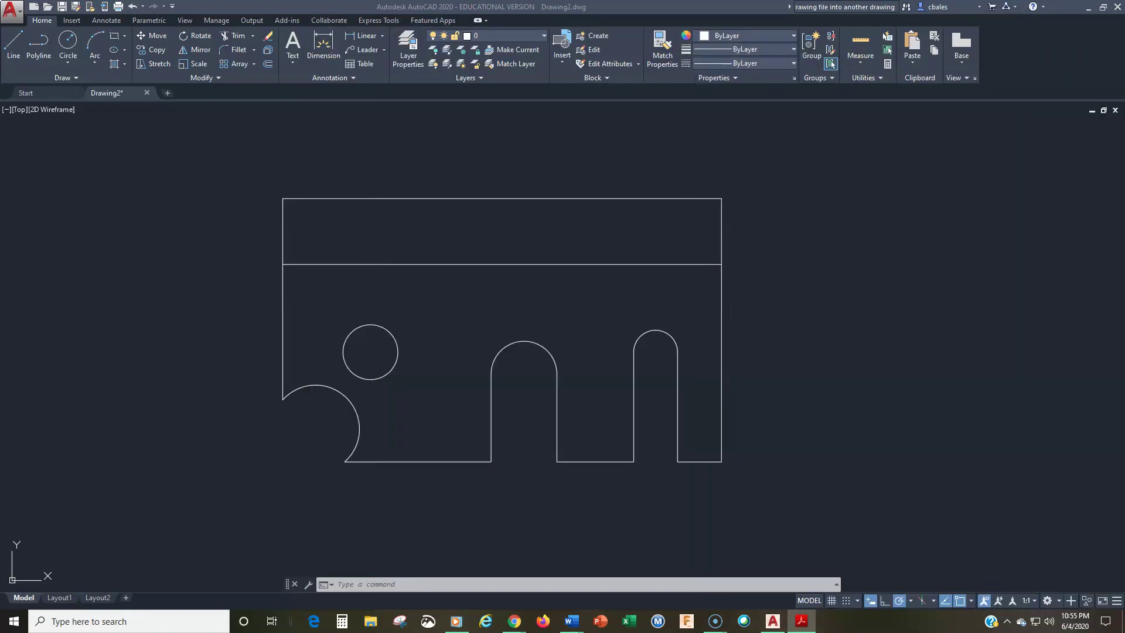
- Offset the plate's left edge .833 into the plate, repeating from each new line to create five evenly spaced vertical construction lines
{"action": "left_click", "coordinate": [266, 63]}
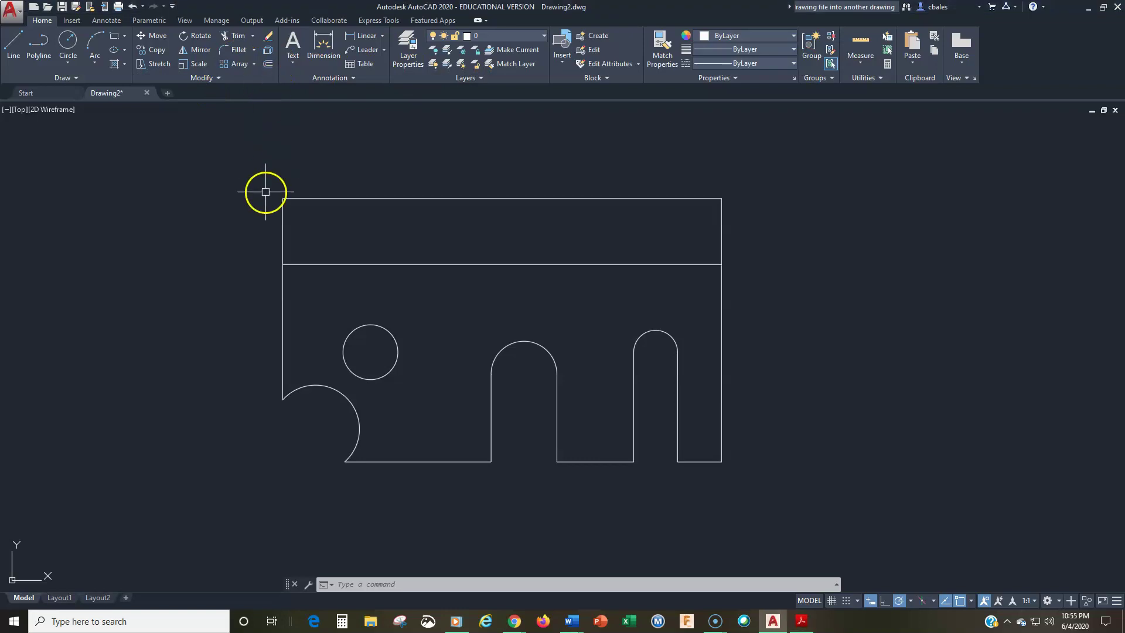
{"action": "left_click", "coordinate": [268, 63]}
{"action": "type", "text": ".833"}
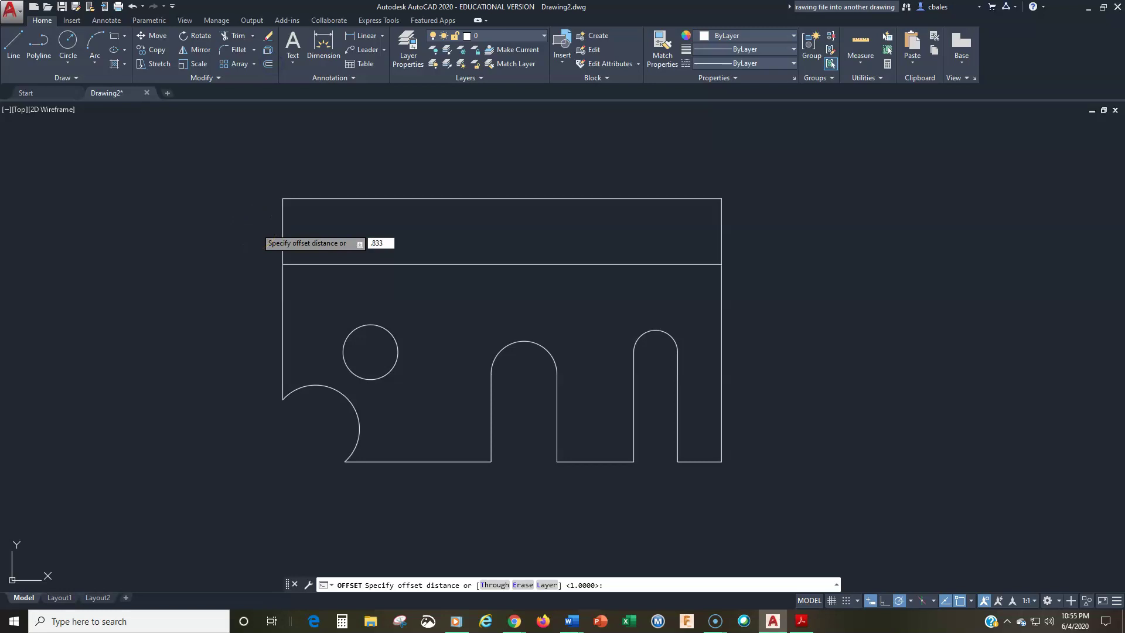
{"action": "key", "text": "Return"}
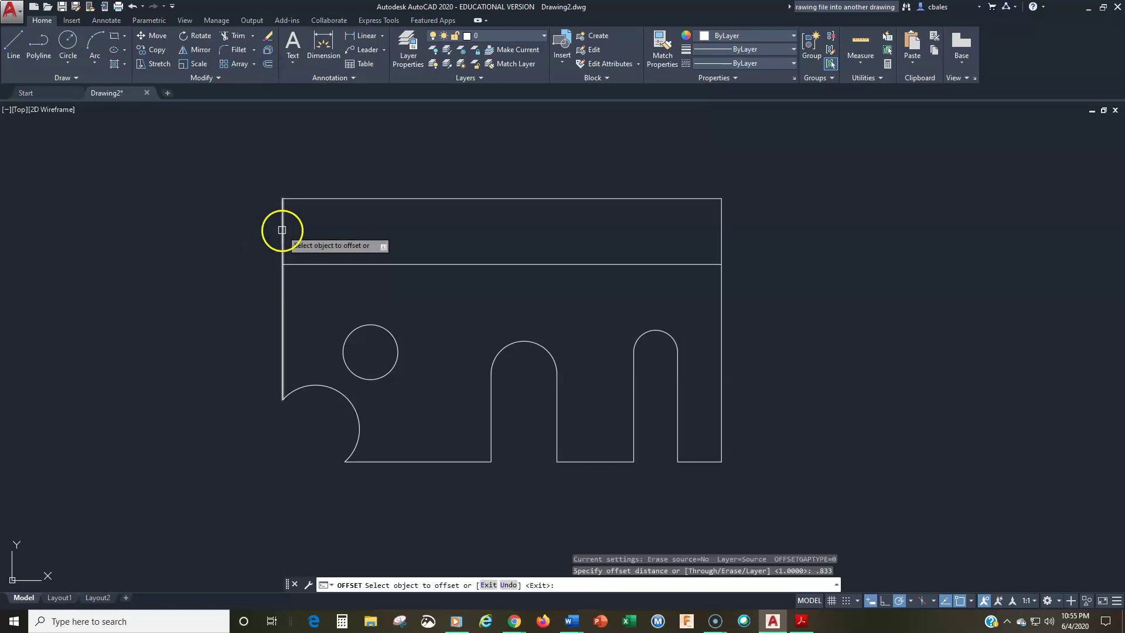
{"action": "left_click", "coordinate": [282, 233]}
{"action": "left_click", "coordinate": [345, 240]}
{"action": "left_click", "coordinate": [356, 243]}
{"action": "left_click", "coordinate": [410, 243]}
{"action": "left_click", "coordinate": [428, 241]}
{"action": "left_click", "coordinate": [464, 233]}
{"action": "left_click", "coordinate": [503, 243]}
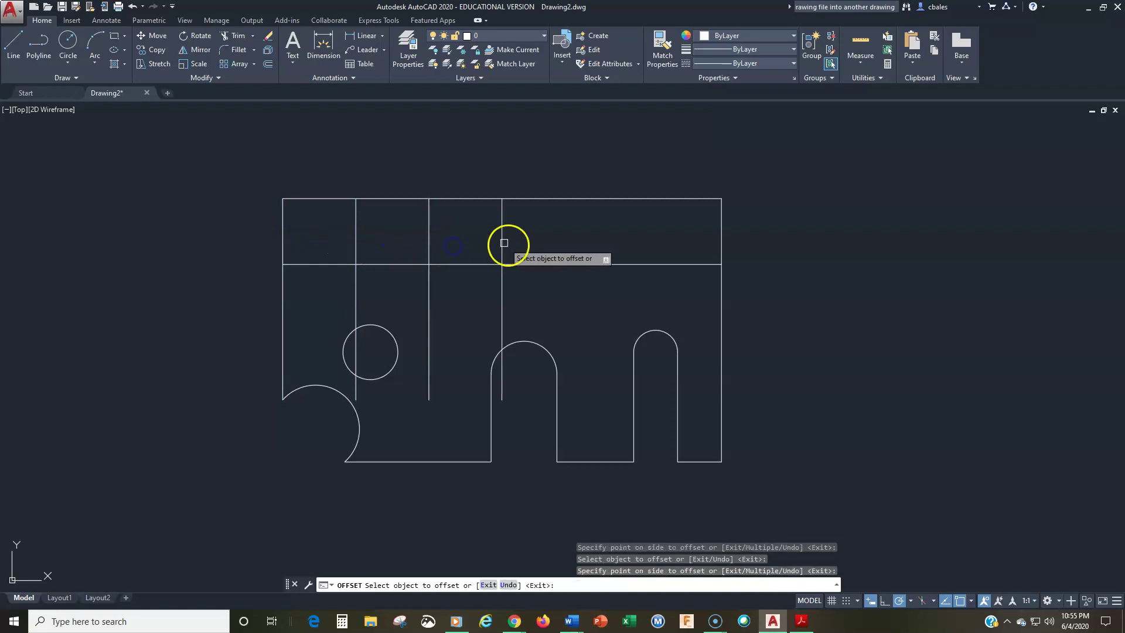
{"action": "left_click", "coordinate": [534, 246]}
{"action": "left_click", "coordinate": [573, 249]}
{"action": "left_click", "coordinate": [584, 250]}
{"action": "right_click", "coordinate": [585, 250]}
- Draw a .25-diameter circle centred where the first vertical construction line crosses the horizontal one, using the Diameter option
{"action": "scroll", "coordinate": [506, 282], "scroll_direction": "up", "scroll_amount": 2}
{"action": "middle_click_drag", "start_coordinate": [494, 307], "coordinate": [531, 357]}
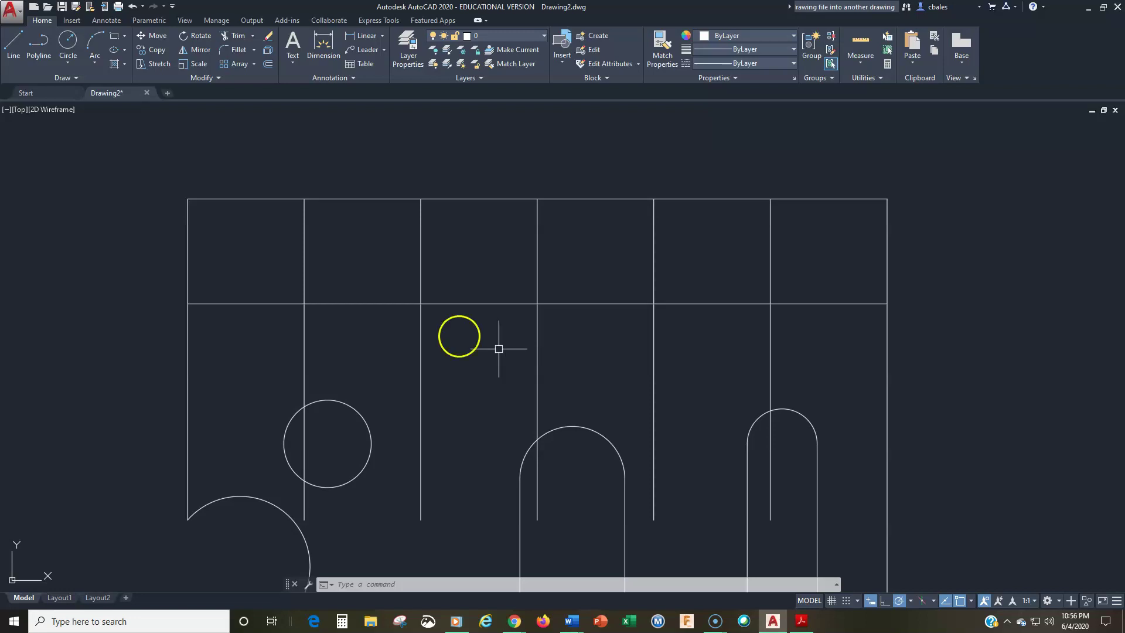
{"action": "left_click", "coordinate": [68, 40]}
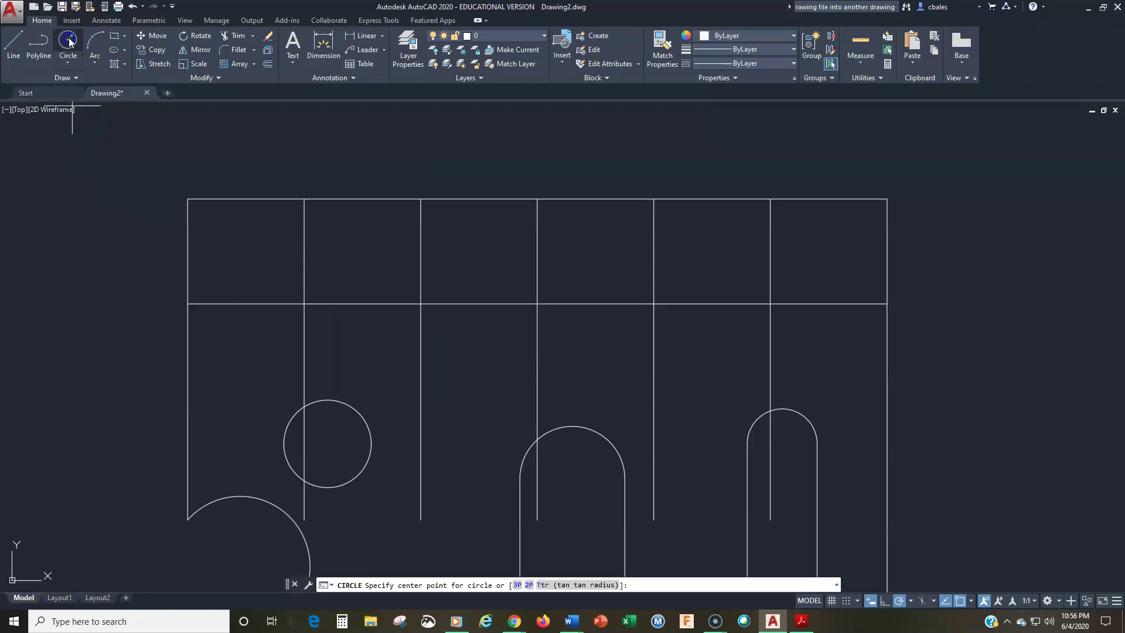
{"action": "left_click", "coordinate": [304, 304]}
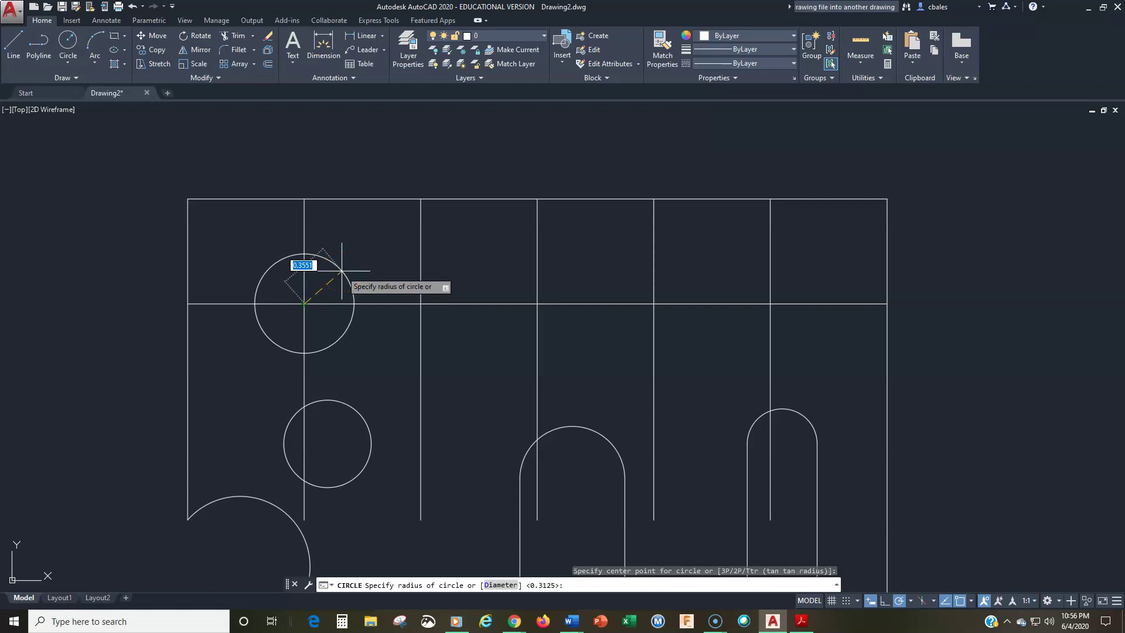
{"action": "type", "text": "d"}
{"action": "key", "text": "Return"}
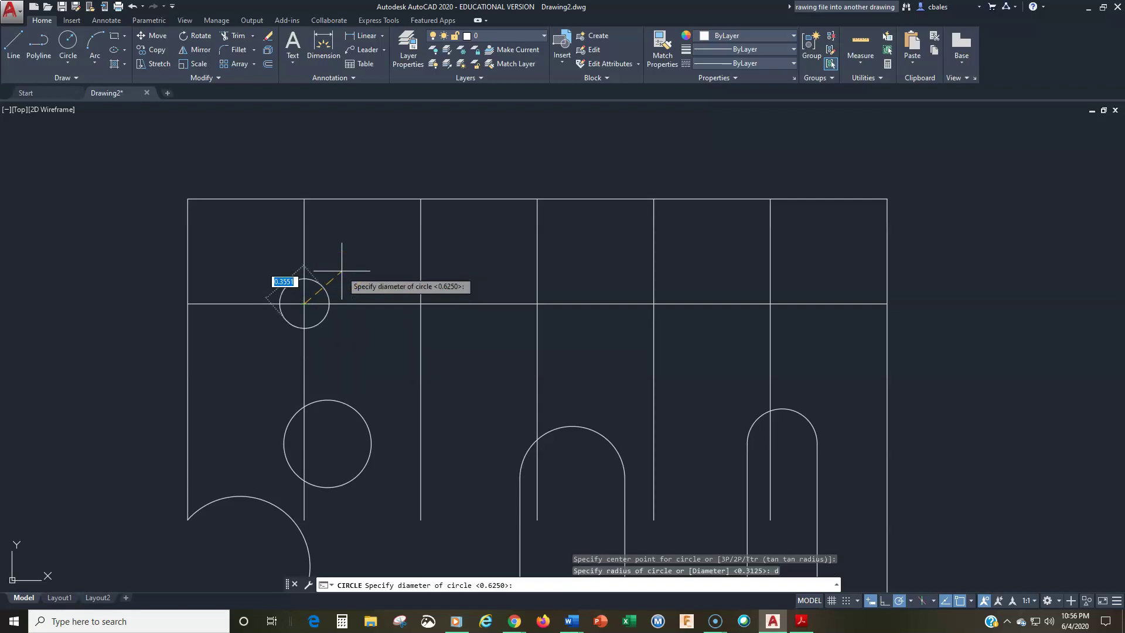
{"action": "type", "text": ".25"}
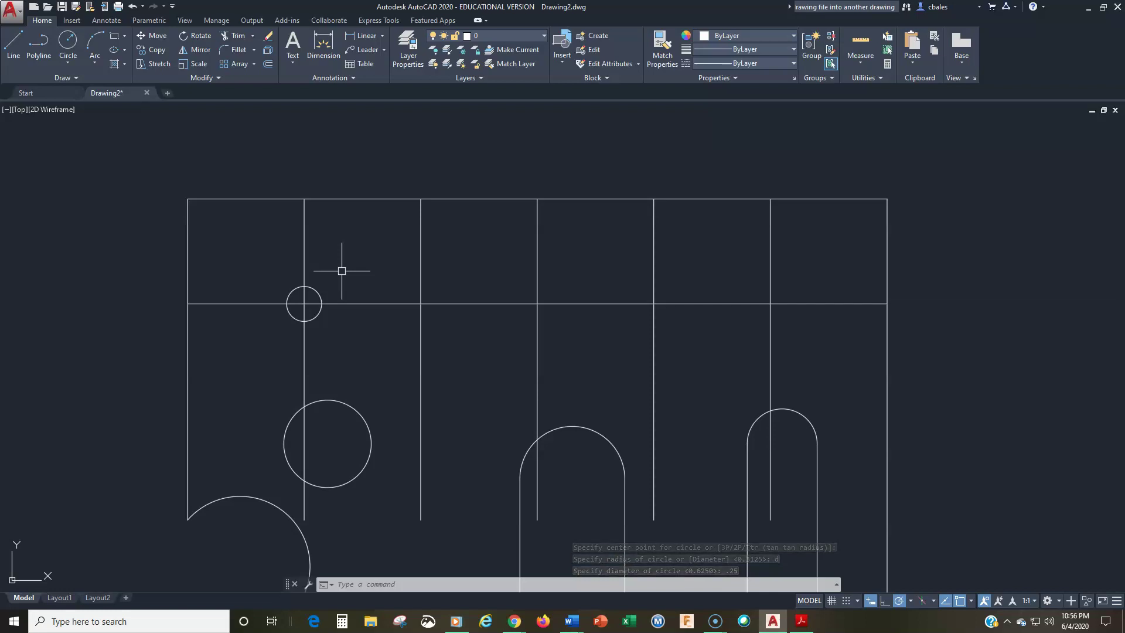
- Draw circles of the same default size at the remaining four intersections along the horizontal construction line
{"action": "key", "text": "Return"}
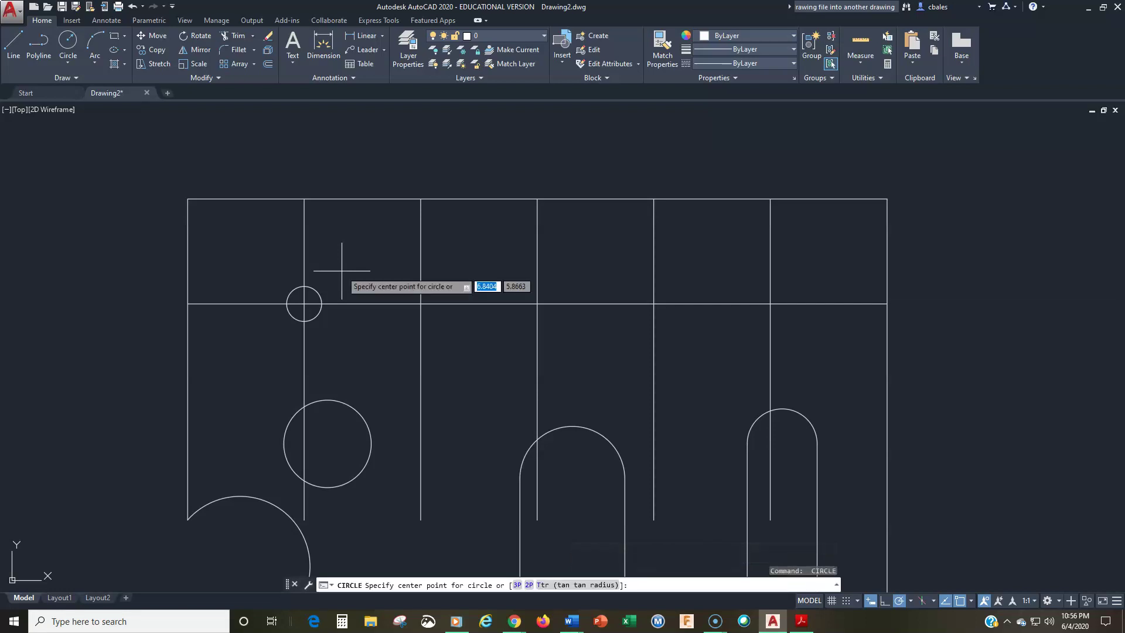
{"action": "left_click", "coordinate": [420, 303]}
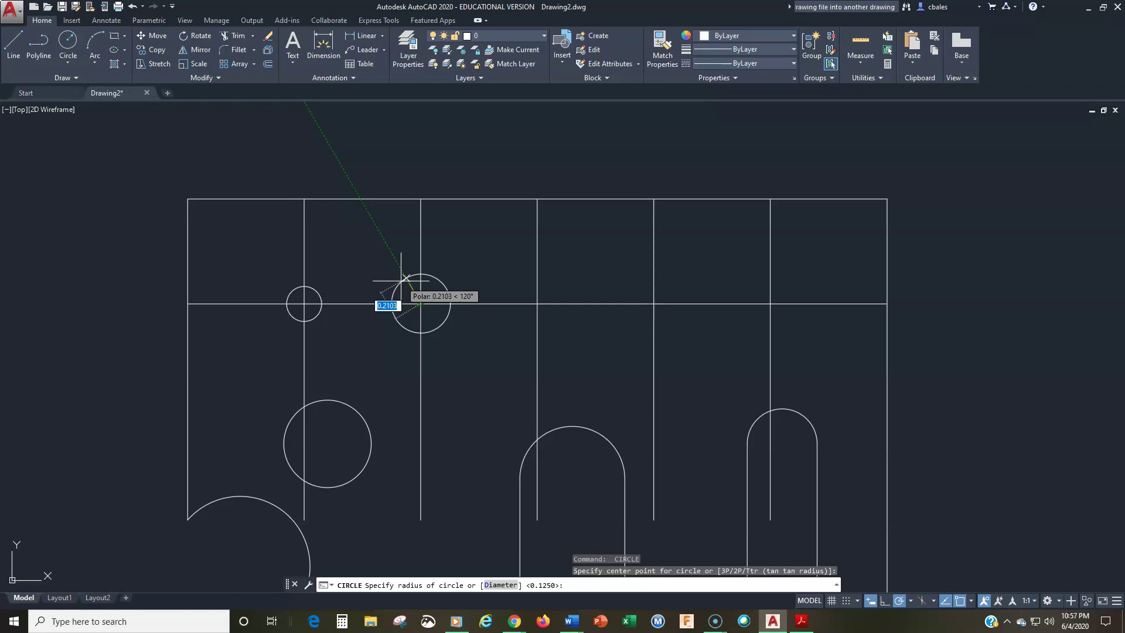
{"action": "key", "text": "Return"}
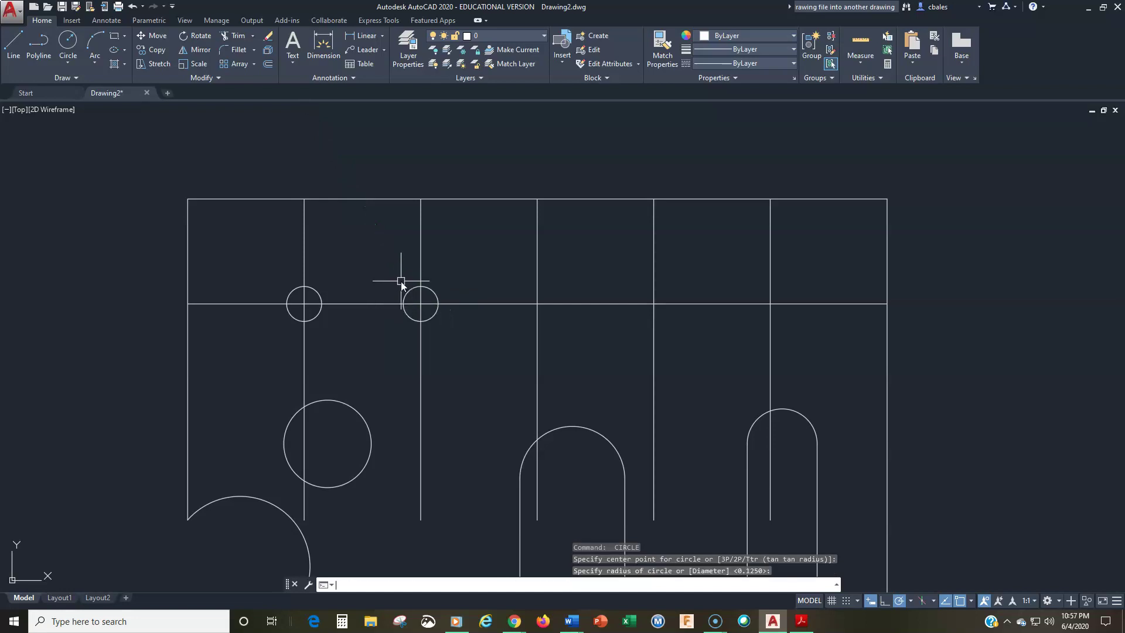
{"action": "key", "text": "Return"}
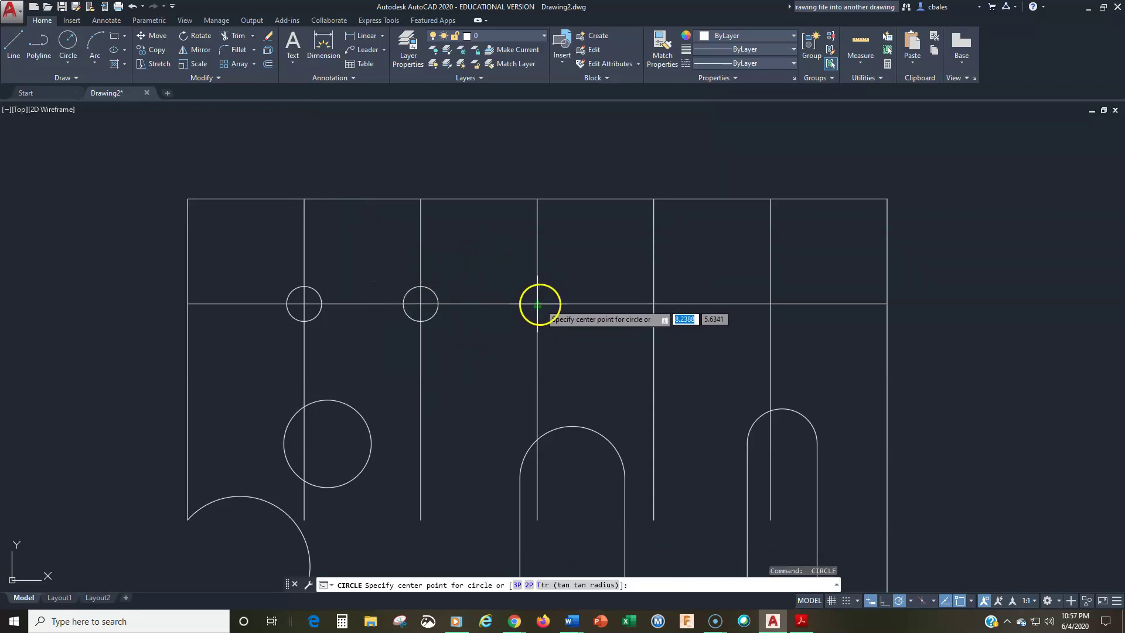
{"action": "left_click", "coordinate": [537, 303]}
{"action": "key", "text": "Return"}
{"action": "key", "text": "Return"}
{"action": "left_click", "coordinate": [654, 304]}
{"action": "key", "text": "Return"}
{"action": "key", "text": "Return"}
{"action": "left_click", "coordinate": [769, 303]}
{"action": "key", "text": "Return"}
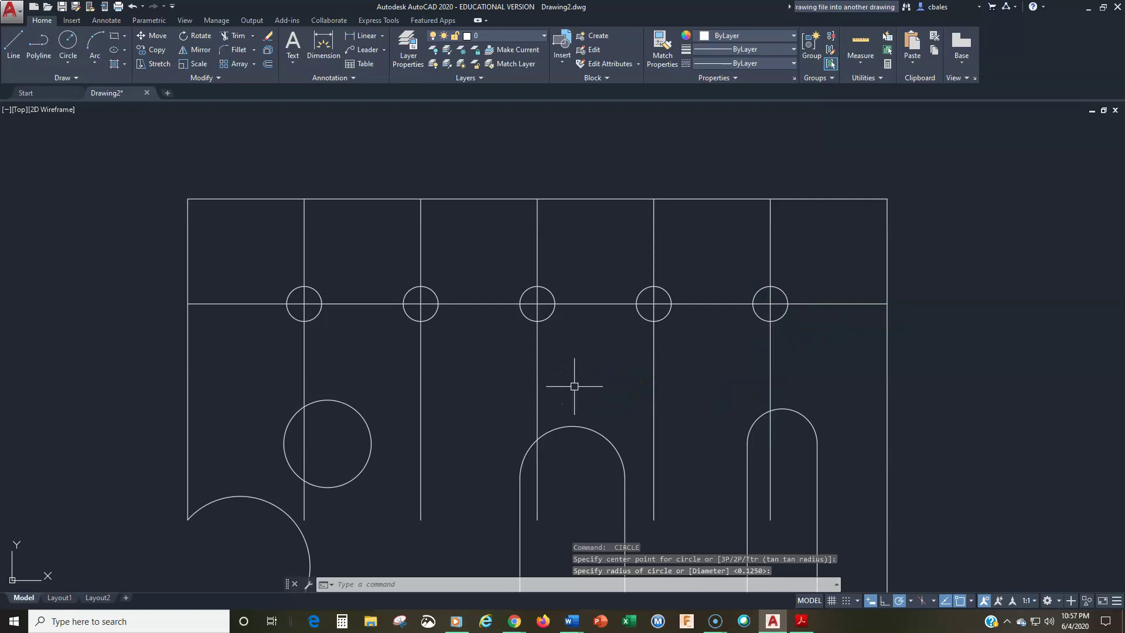
- Erase the five vertical construction lines and the horizontal one running through the small holes
{"action": "left_click", "coordinate": [270, 38]}
{"action": "left_click", "coordinate": [785, 225]}
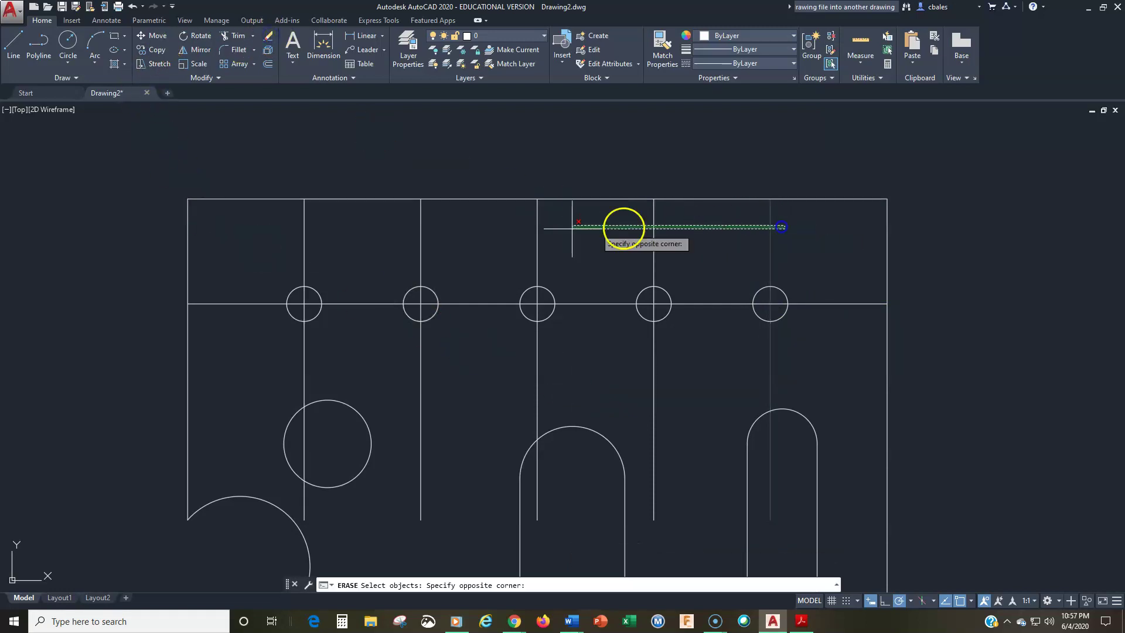
{"action": "left_click", "coordinate": [272, 250]}
{"action": "left_click", "coordinate": [379, 262]}
{"action": "left_click", "coordinate": [353, 334]}
{"action": "key", "text": "Return"}
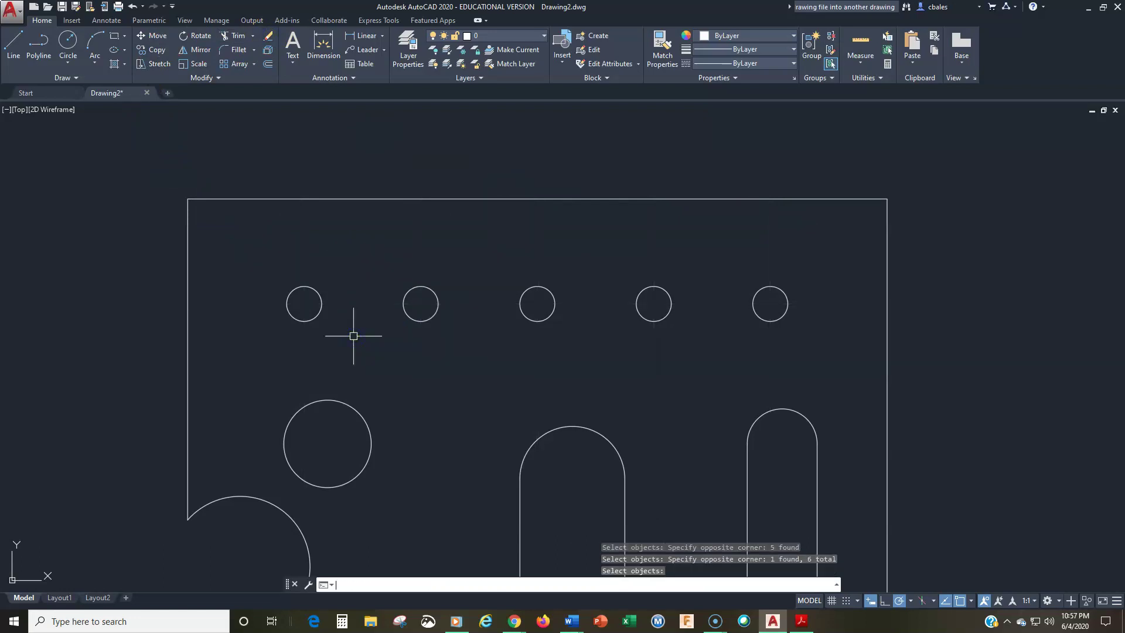
- Compare the whole plate side by side with the Slotted Plate PDF, and move the PDF window off the drawing
{"action": "type", "text": "z"}
{"action": "key", "text": "Return"}
{"action": "type", "text": "e"}
{"action": "key", "text": "Return"}
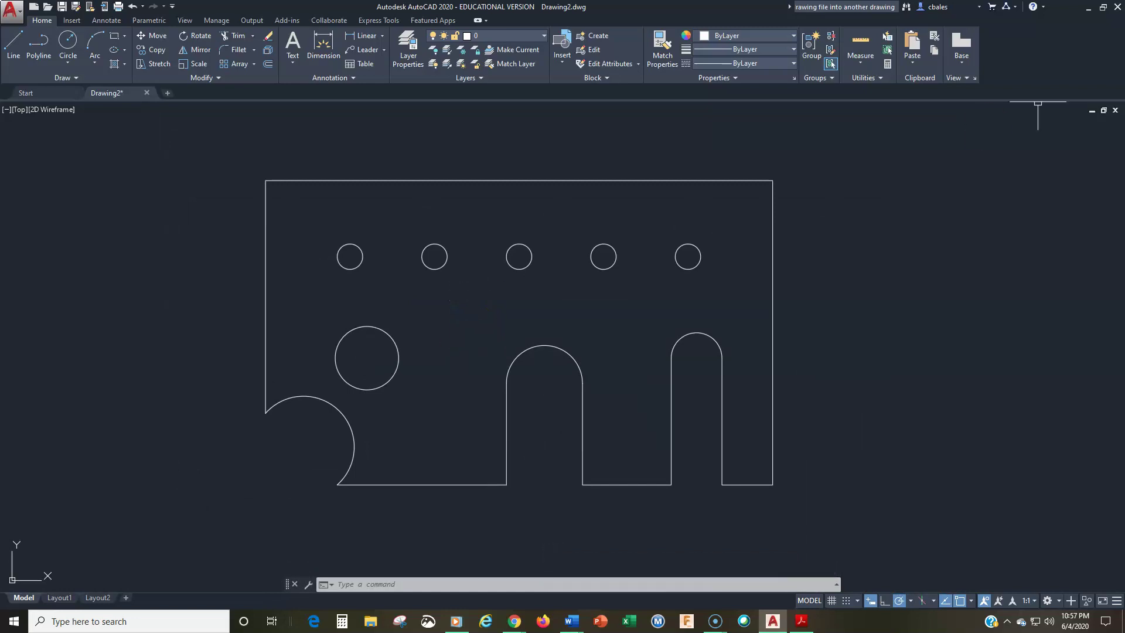
{"action": "left_click_drag", "start_coordinate": [1124, 35], "coordinate": [786, 41]}
{"action": "left_click", "coordinate": [415, 252]}
{"action": "middle_click_drag", "start_coordinate": [339, 299], "coordinate": [144, 302]}
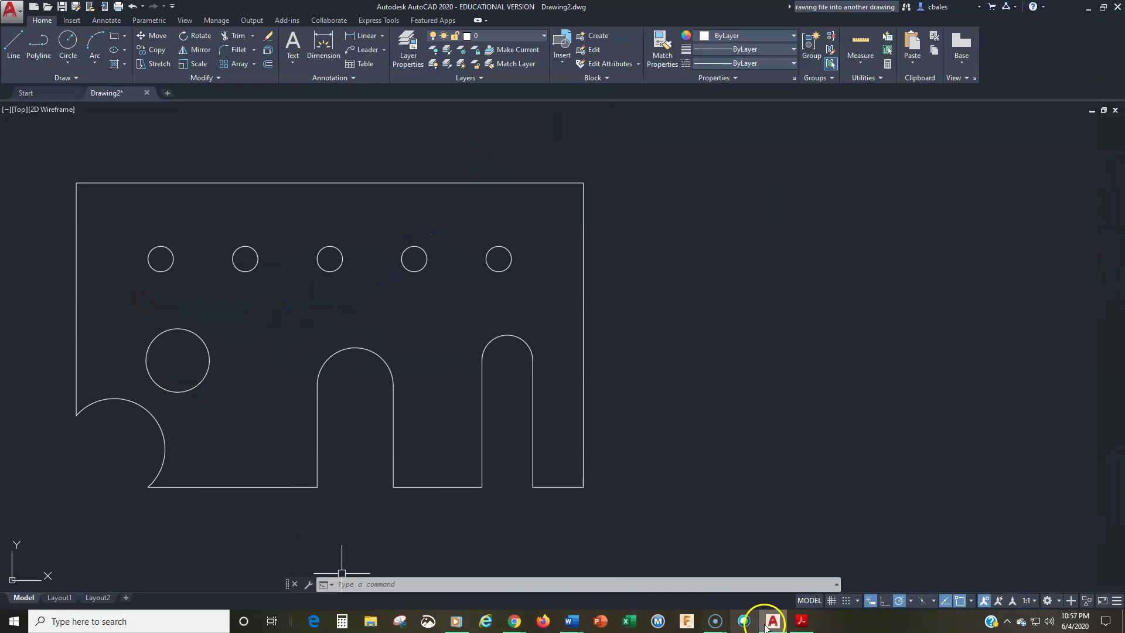
{"action": "left_click", "coordinate": [802, 621]}
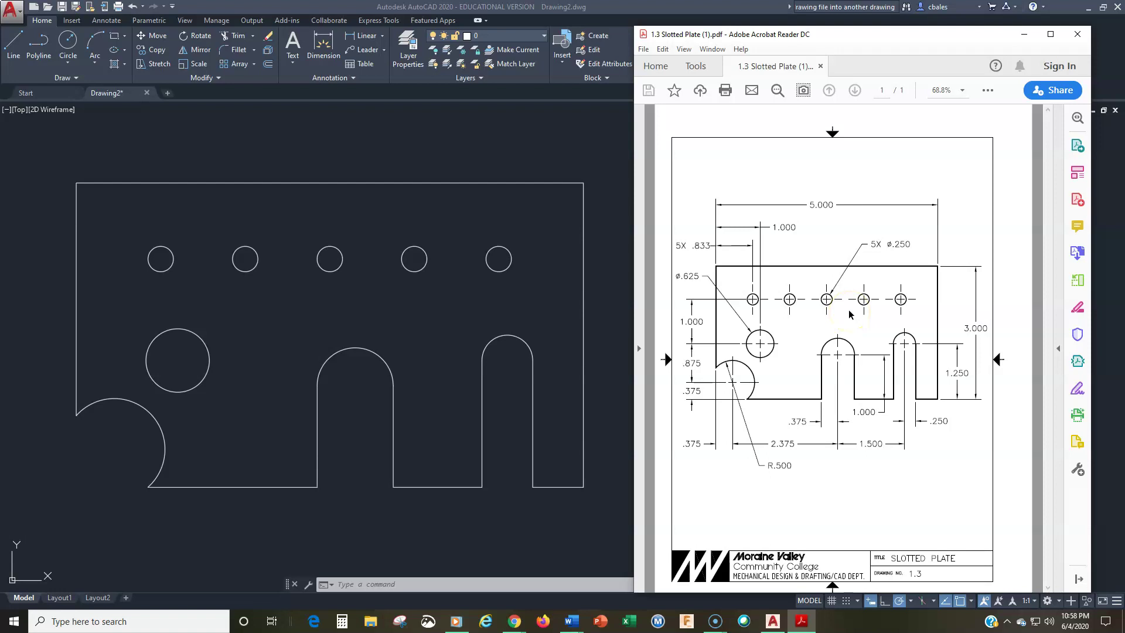
{"action": "left_click_drag", "start_coordinate": [803, 32], "coordinate": [1124, 35]}
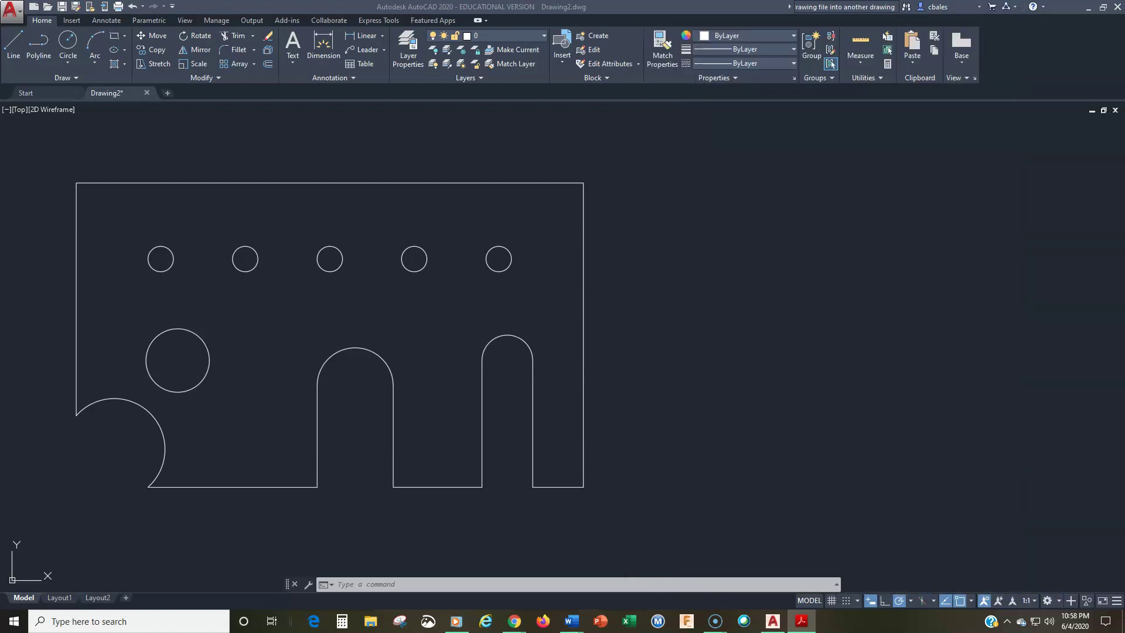
- Save the drawing as "dwg 1.3 slotted plate" in the MDT-145 Summer 2020 folder inside MDT-145
{"action": "left_click", "coordinate": [768, 304]}
{"action": "middle_click_drag", "start_coordinate": [611, 315], "coordinate": [823, 327]}
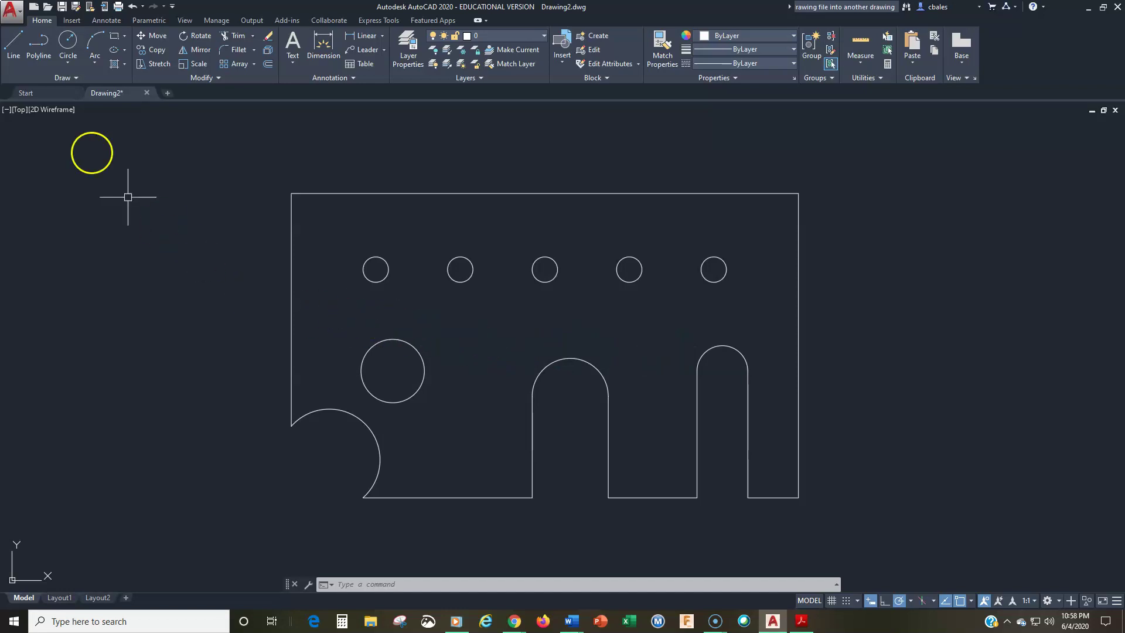
{"action": "left_click", "coordinate": [63, 8]}
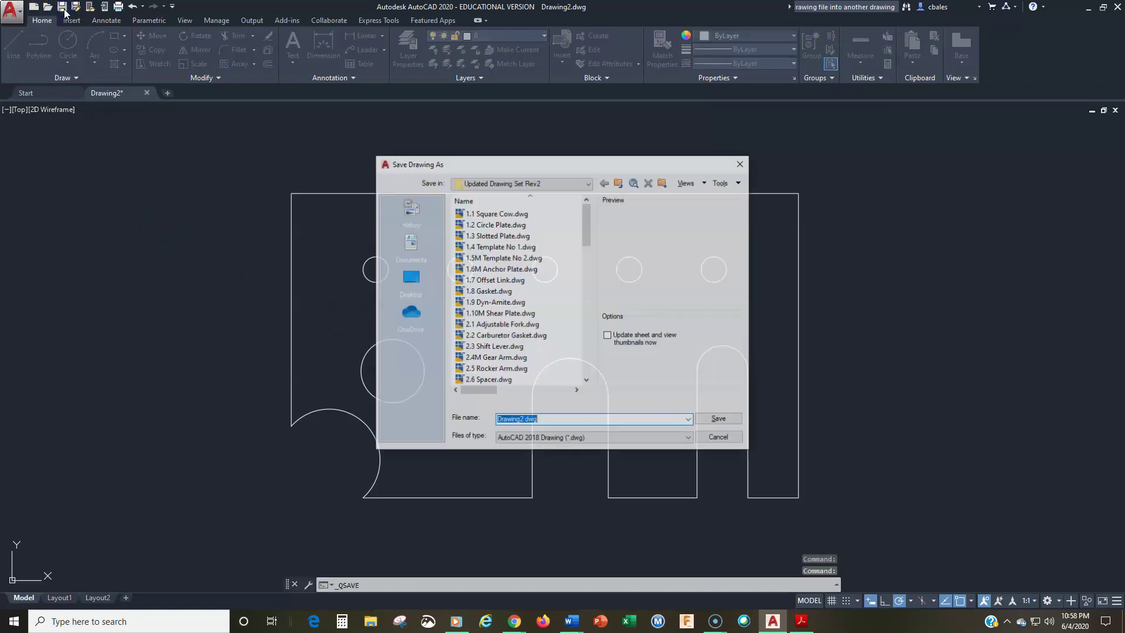
{"action": "left_click", "coordinate": [620, 183]}
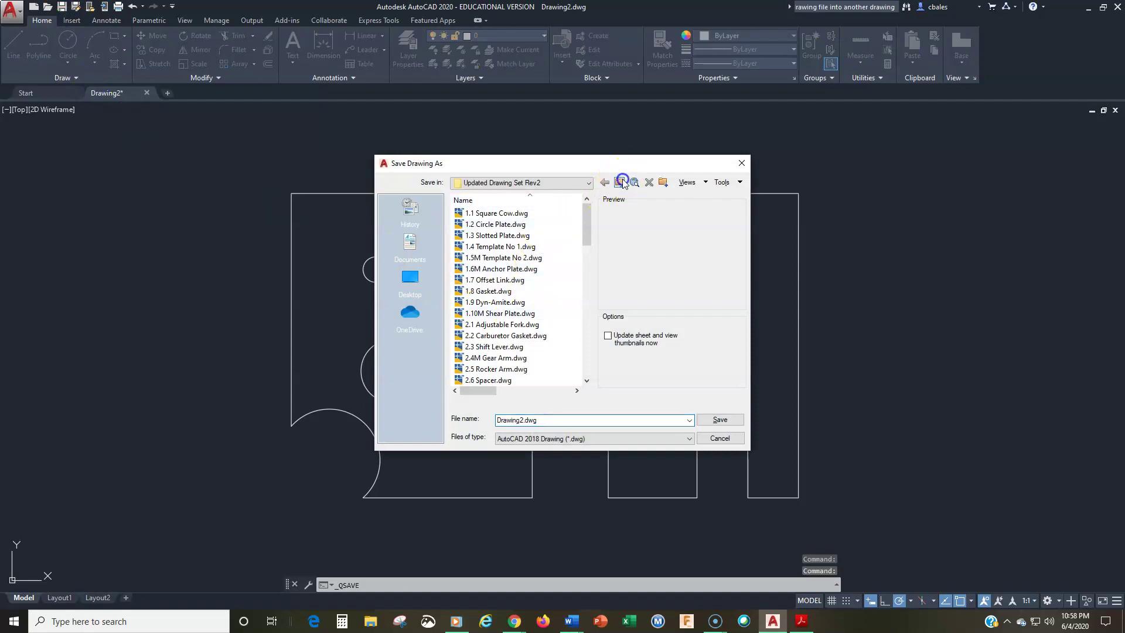
{"action": "left_click", "coordinate": [620, 182]}
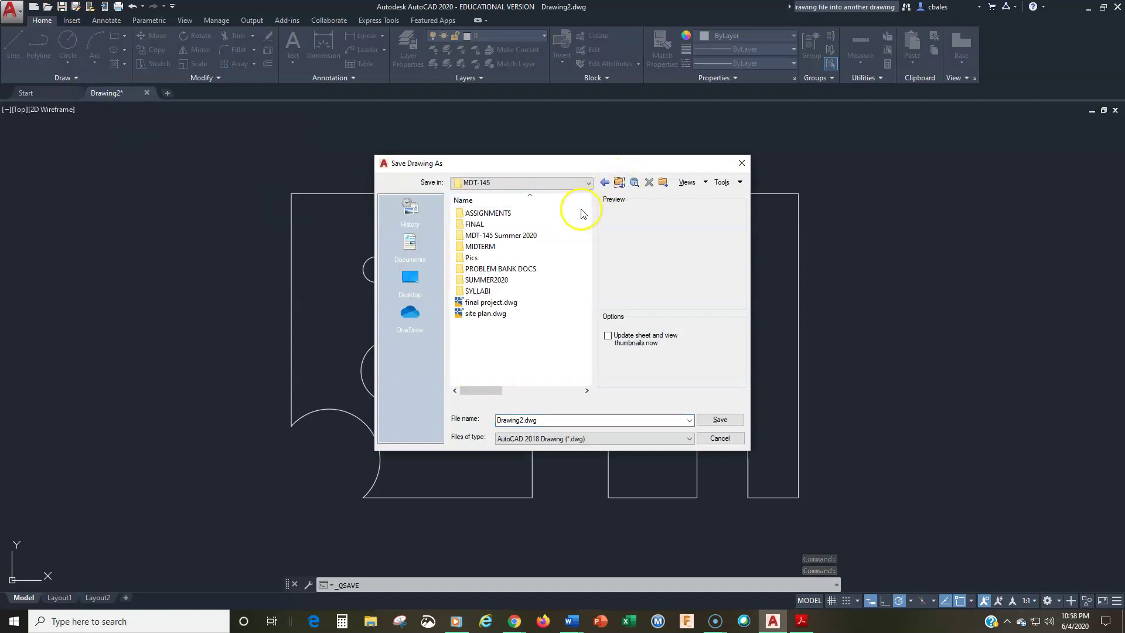
{"action": "double_click", "coordinate": [498, 236]}
{"action": "double_click", "coordinate": [533, 420]}
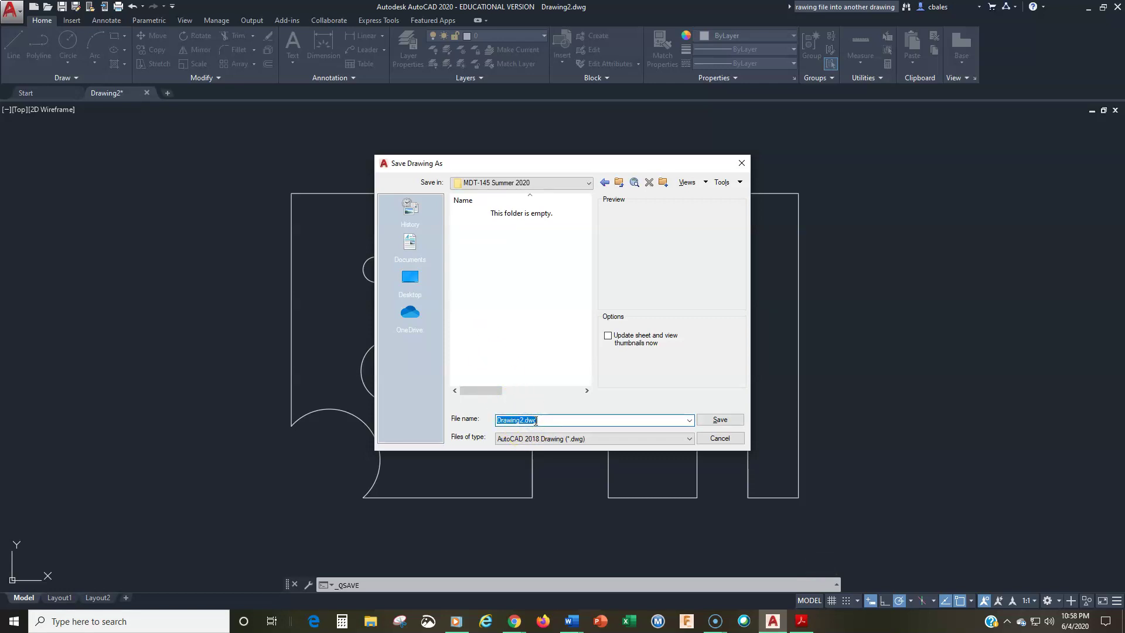
{"action": "type", "text": "dwg 1.3 slotted plate"}
{"action": "key", "text": "Return"}
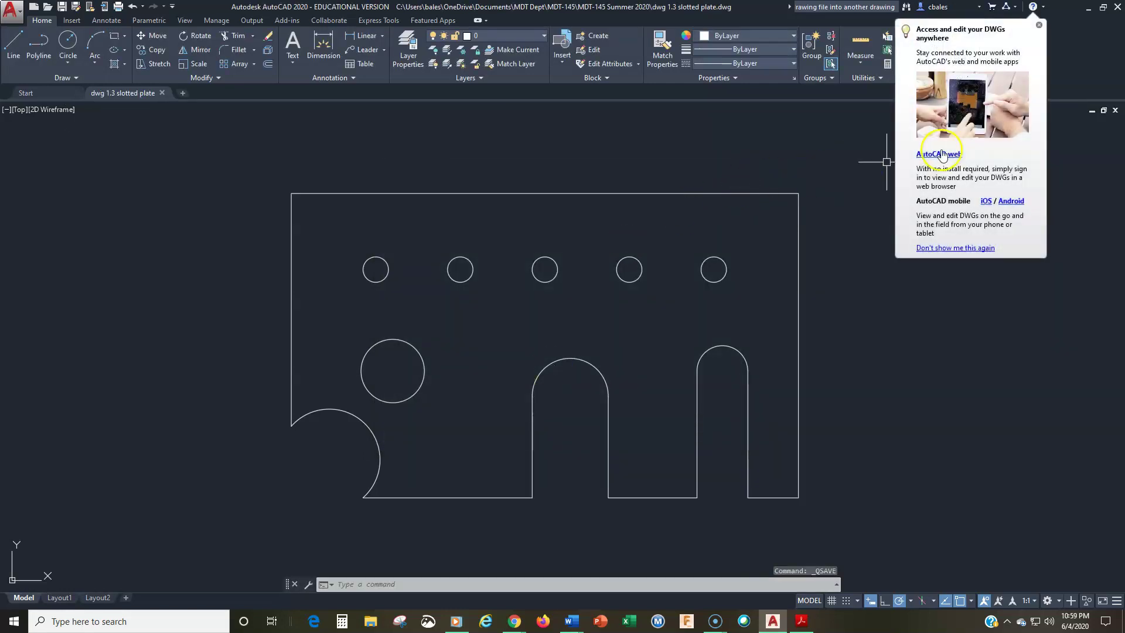
{"action": "left_click", "coordinate": [1043, 8]}
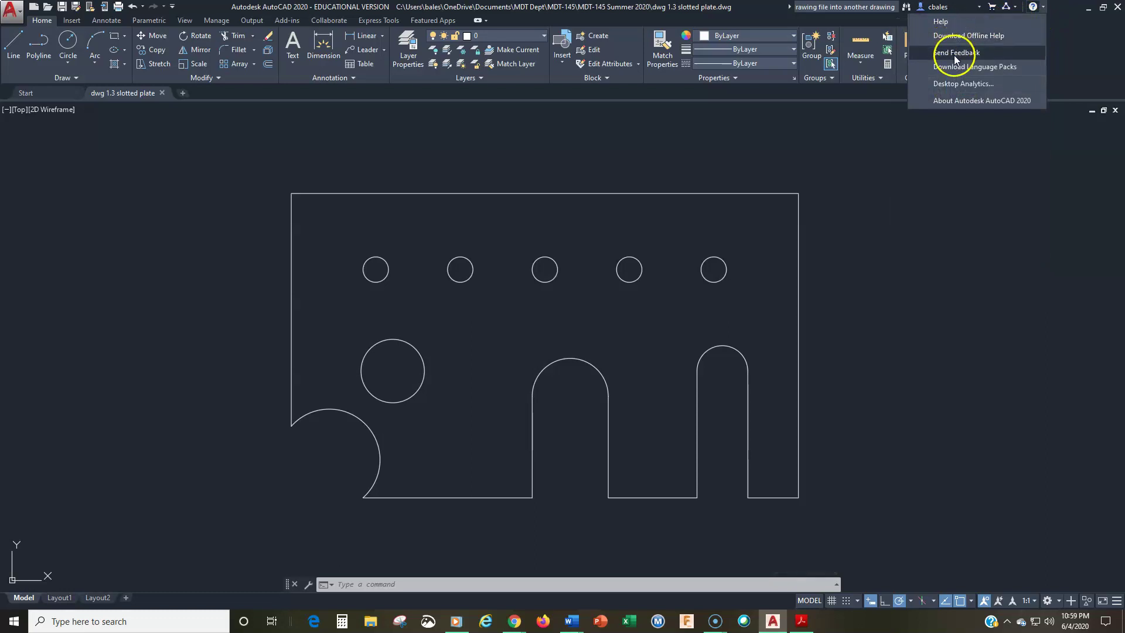
{"action": "left_click", "coordinate": [954, 156]}
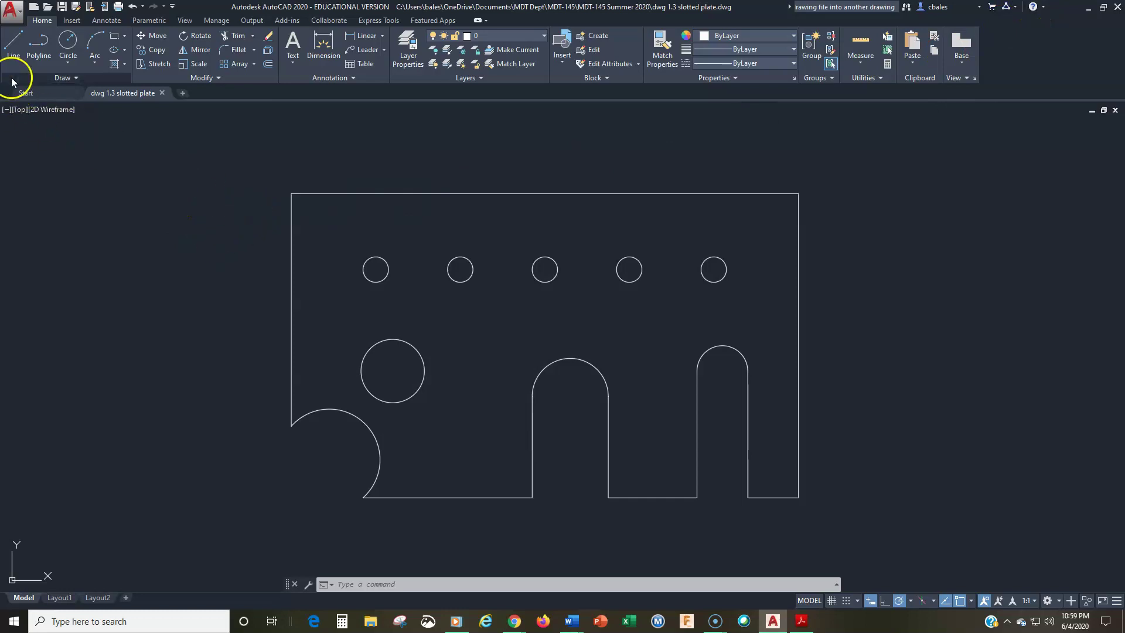
{"action": "left_click", "coordinate": [12, 10]}
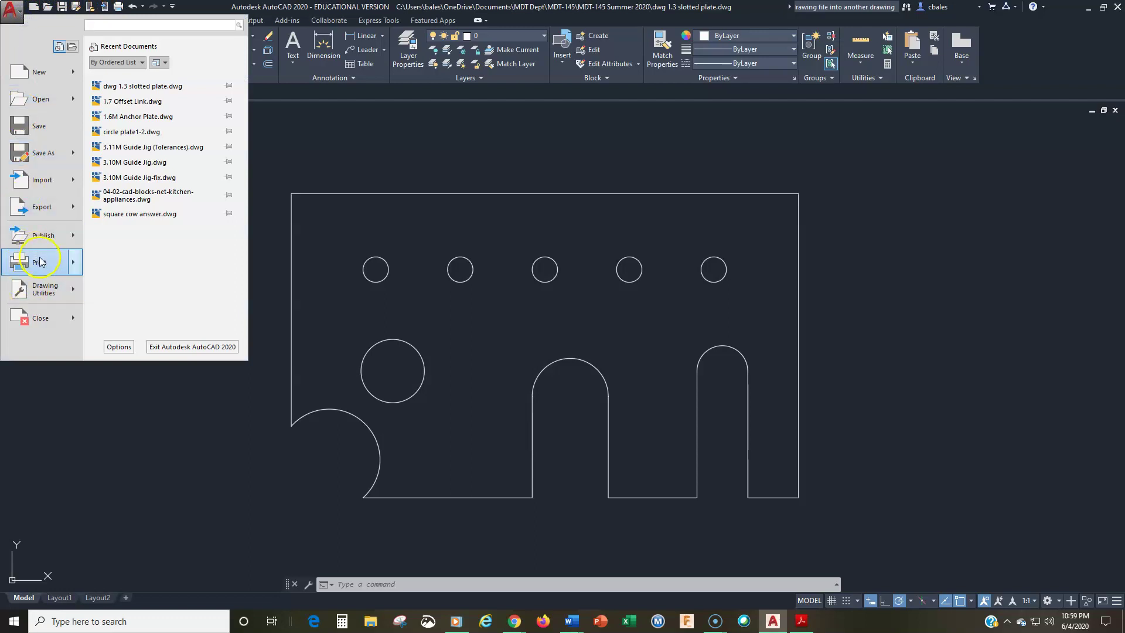
{"action": "left_click", "coordinate": [194, 6]}
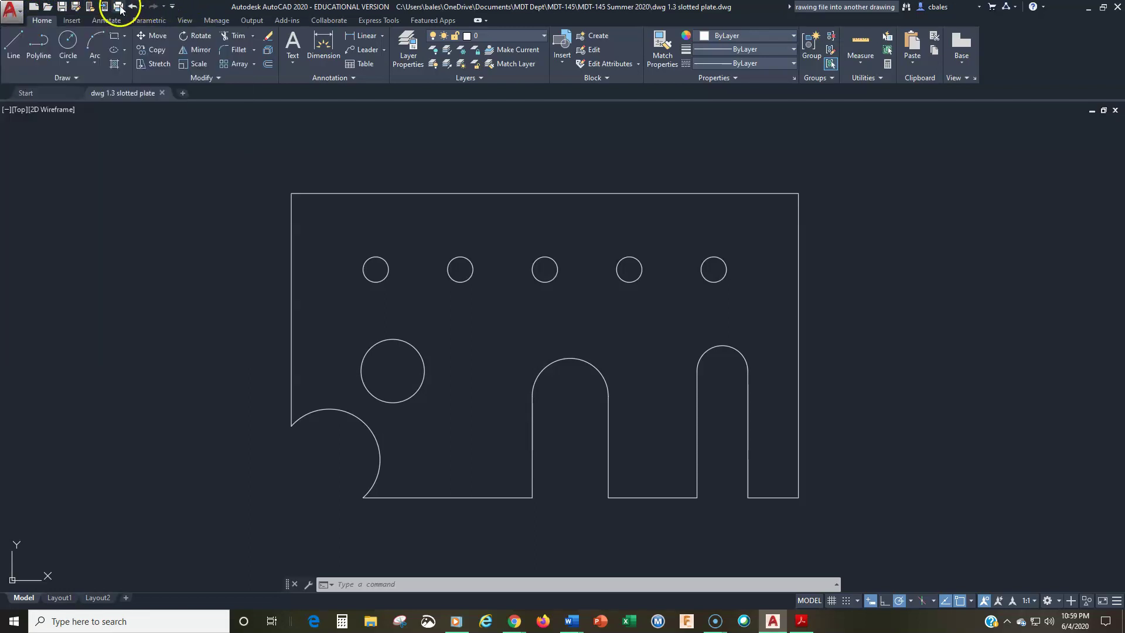
- Set up a plot to AutoCAD PDF (High Quality Print).pc3 that plots the drawing's Extents, centred on the sheet
{"action": "left_click", "coordinate": [118, 7]}
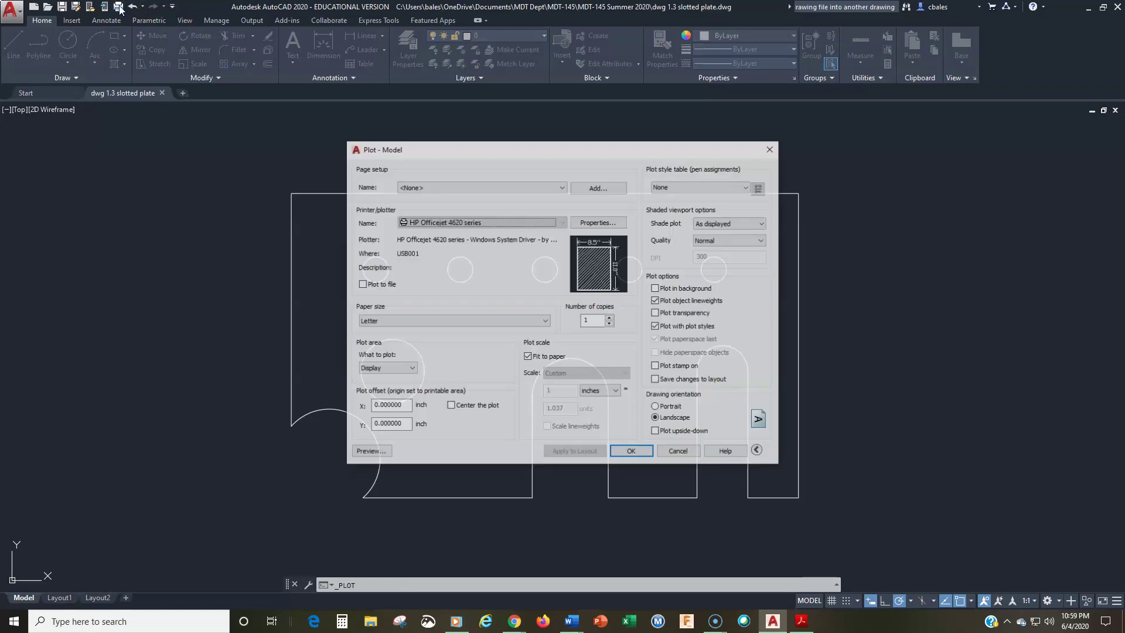
{"action": "left_click", "coordinate": [441, 221]}
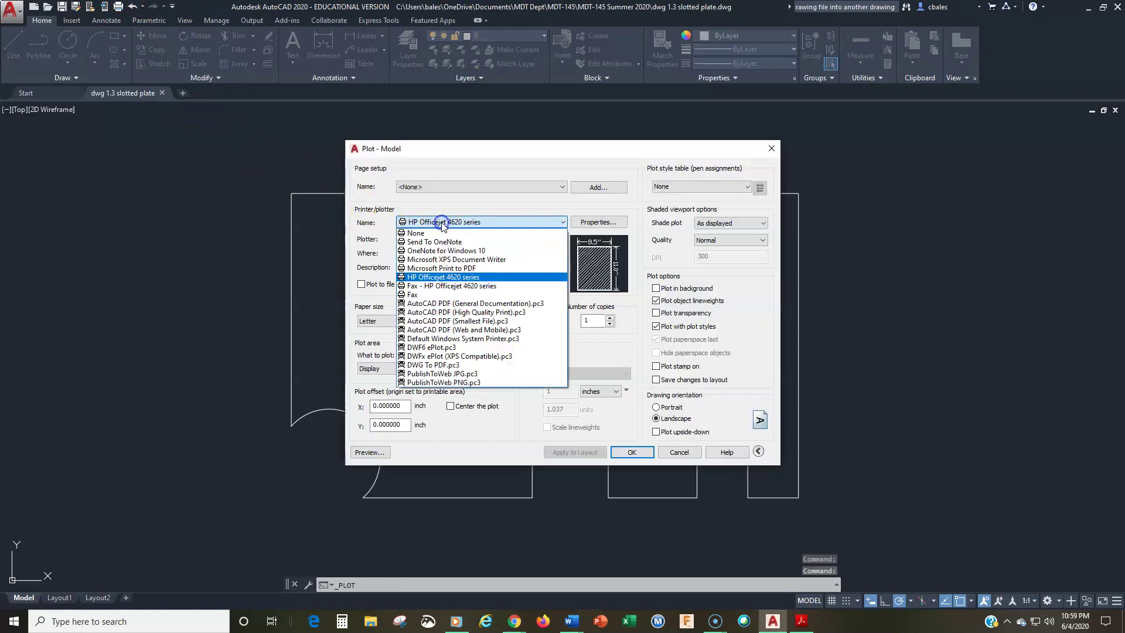
{"action": "left_click", "coordinate": [456, 314]}
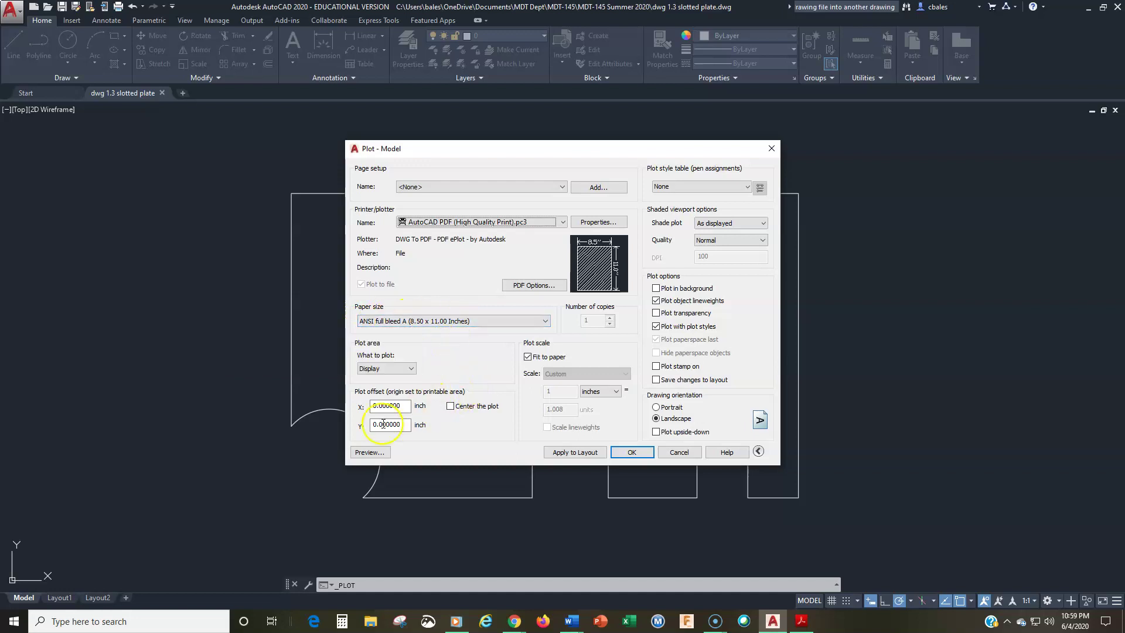
{"action": "left_click", "coordinate": [384, 369]}
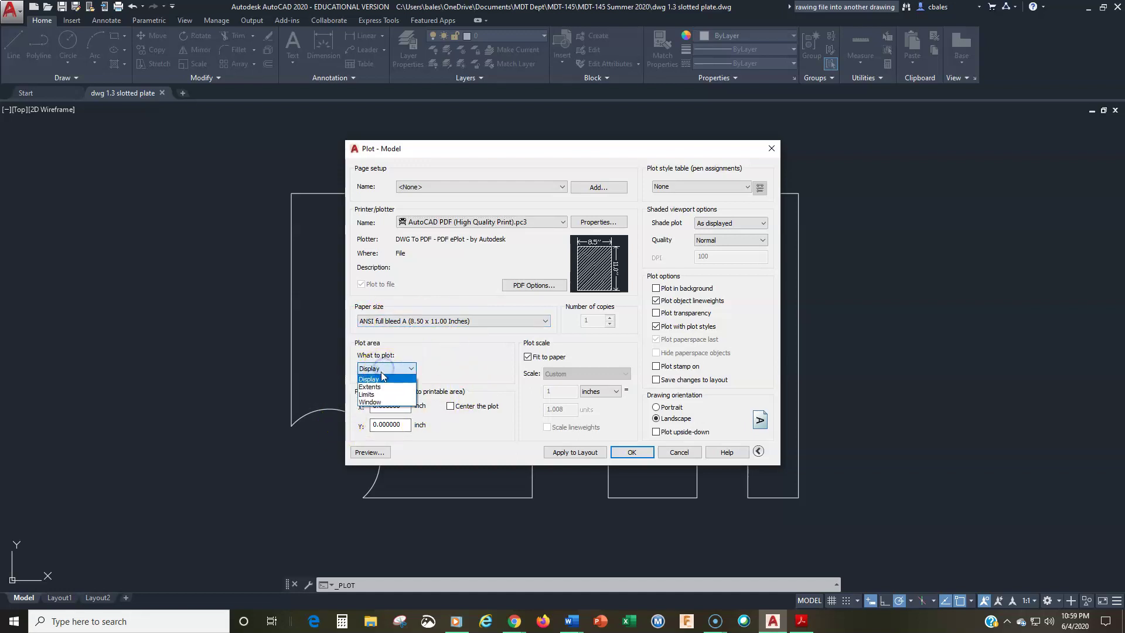
{"action": "left_click", "coordinate": [375, 387]}
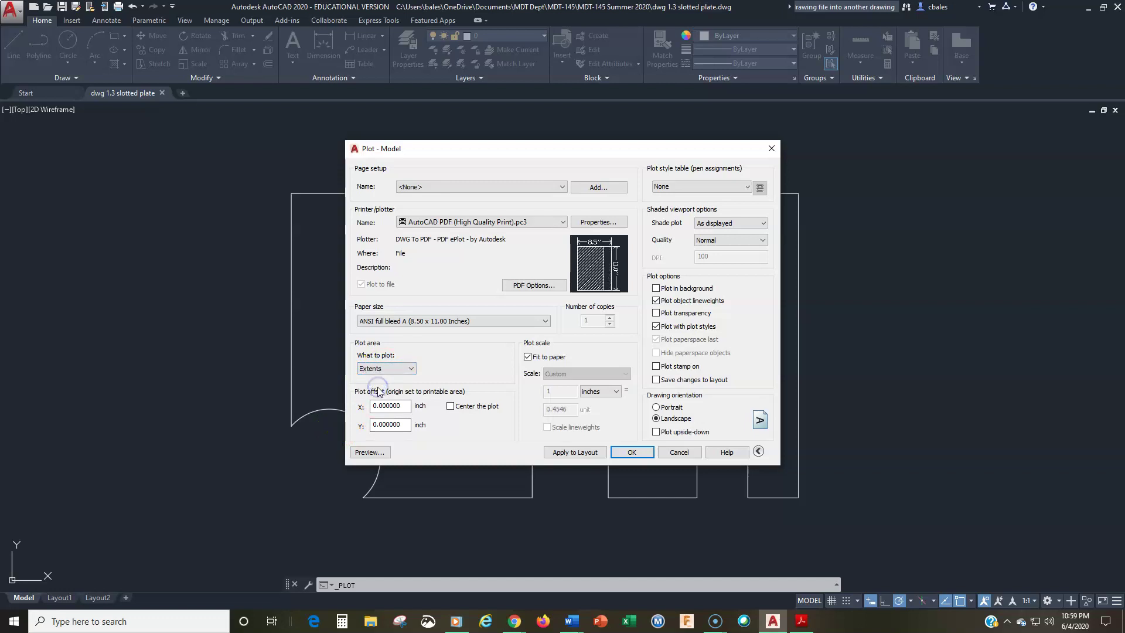
{"action": "left_click", "coordinate": [451, 407]}
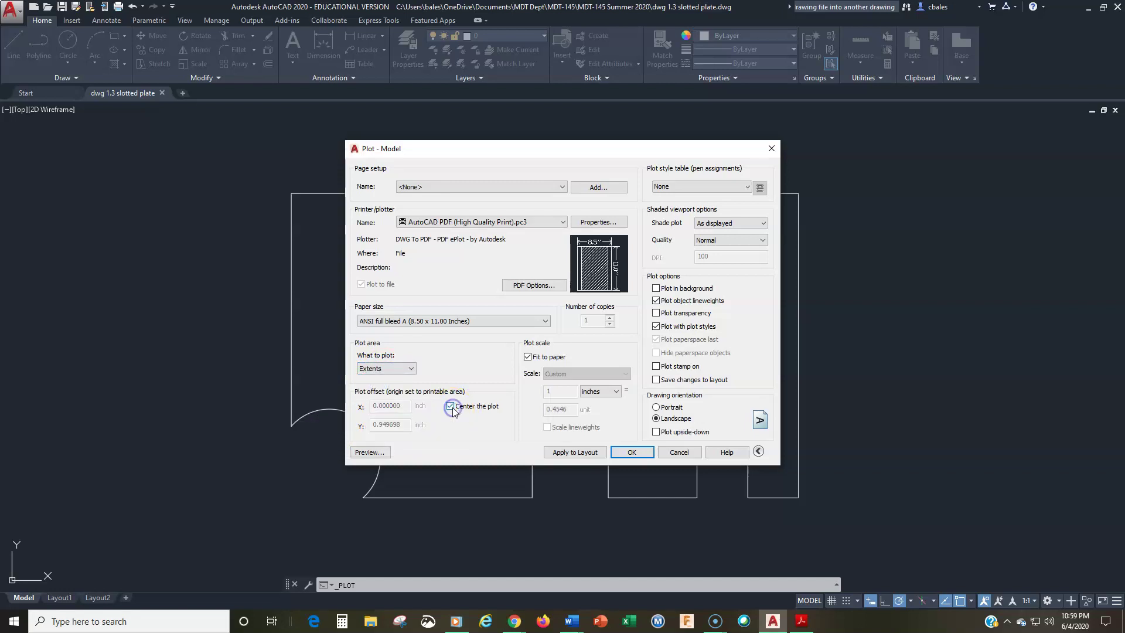
- Preview the plot to check how the plate fits the sheet, and return to the plot settings
{"action": "left_click", "coordinate": [370, 452]}
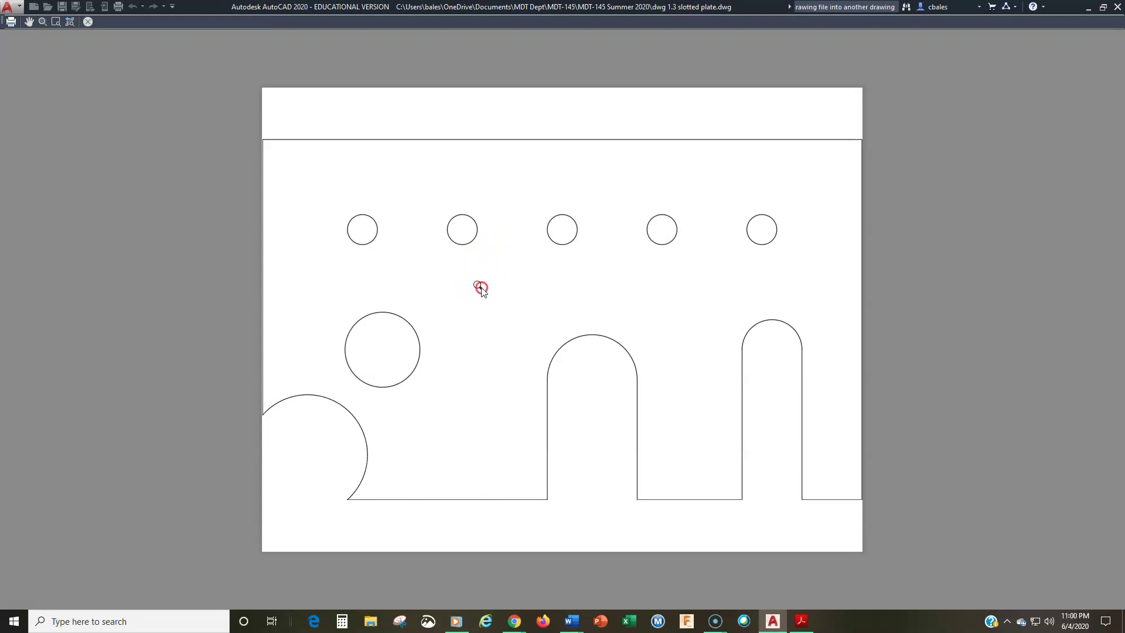
{"action": "right_click", "coordinate": [481, 288]}
{"action": "left_click", "coordinate": [507, 297]}
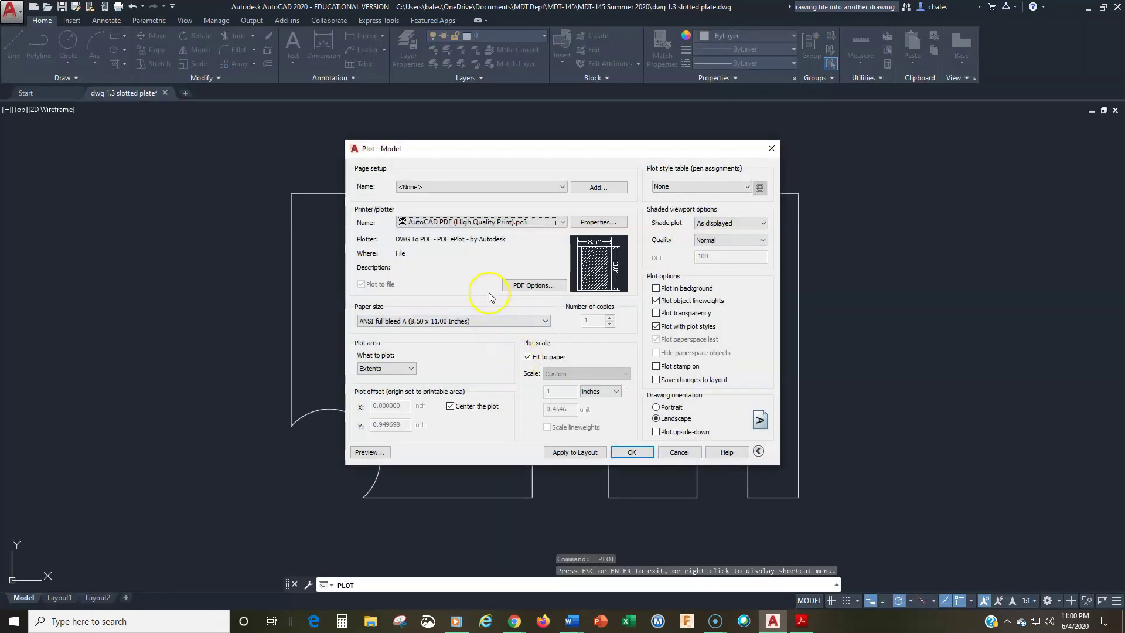
- Set the paper size to ANSI A (8.50 x 11.00 Inches) and check the margins around the plate in a plot preview
{"action": "left_click", "coordinate": [418, 322]}
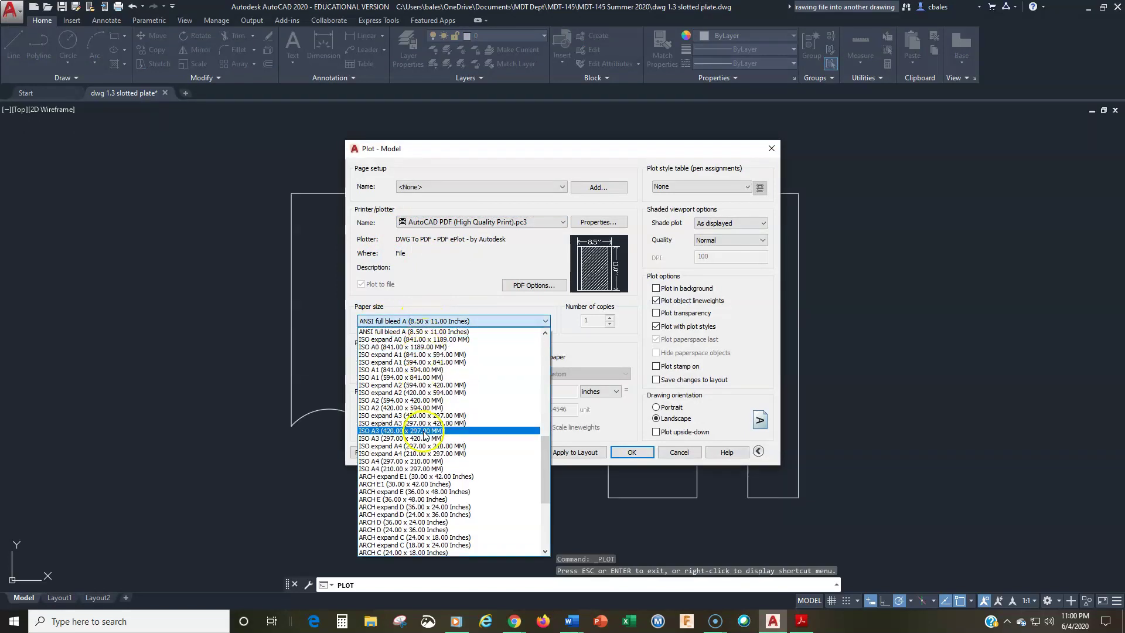
{"action": "scroll", "coordinate": [421, 433], "scroll_direction": "up", "scroll_amount": 3}
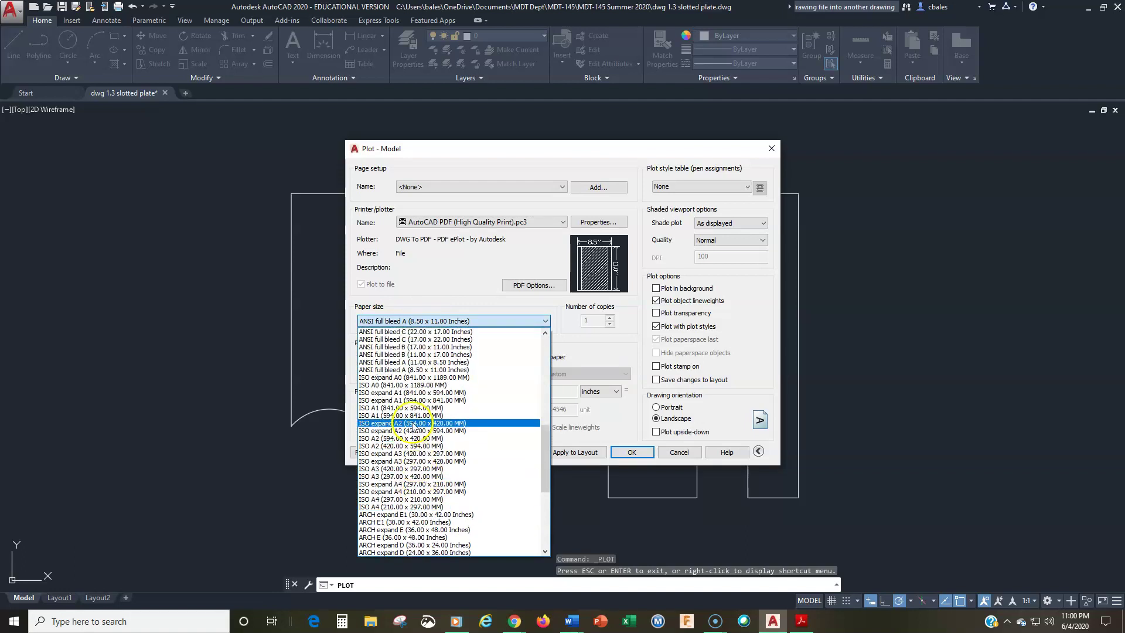
{"action": "scroll", "coordinate": [413, 423], "scroll_direction": "up", "scroll_amount": 12}
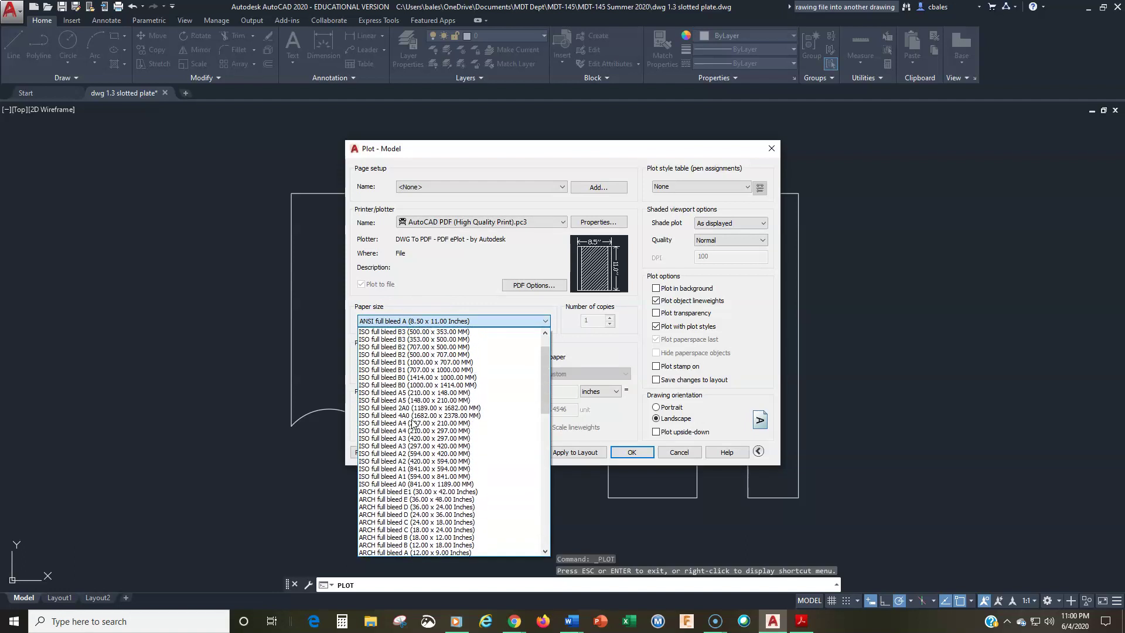
{"action": "scroll", "coordinate": [413, 423], "scroll_direction": "down", "scroll_amount": 20}
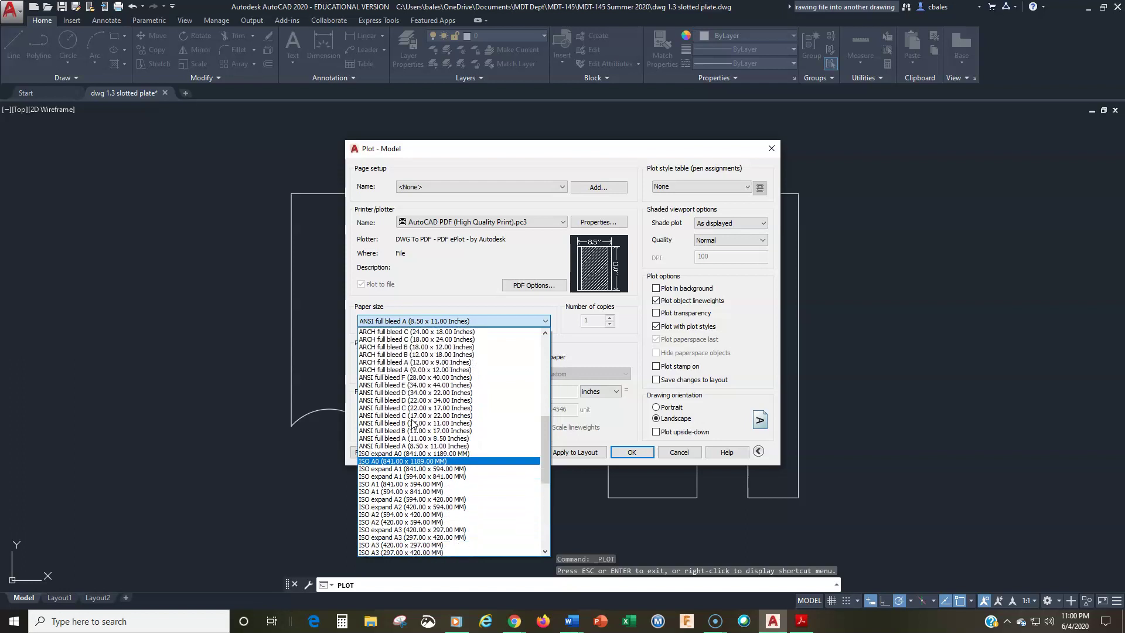
{"action": "scroll", "coordinate": [412, 423], "scroll_direction": "down", "scroll_amount": 2}
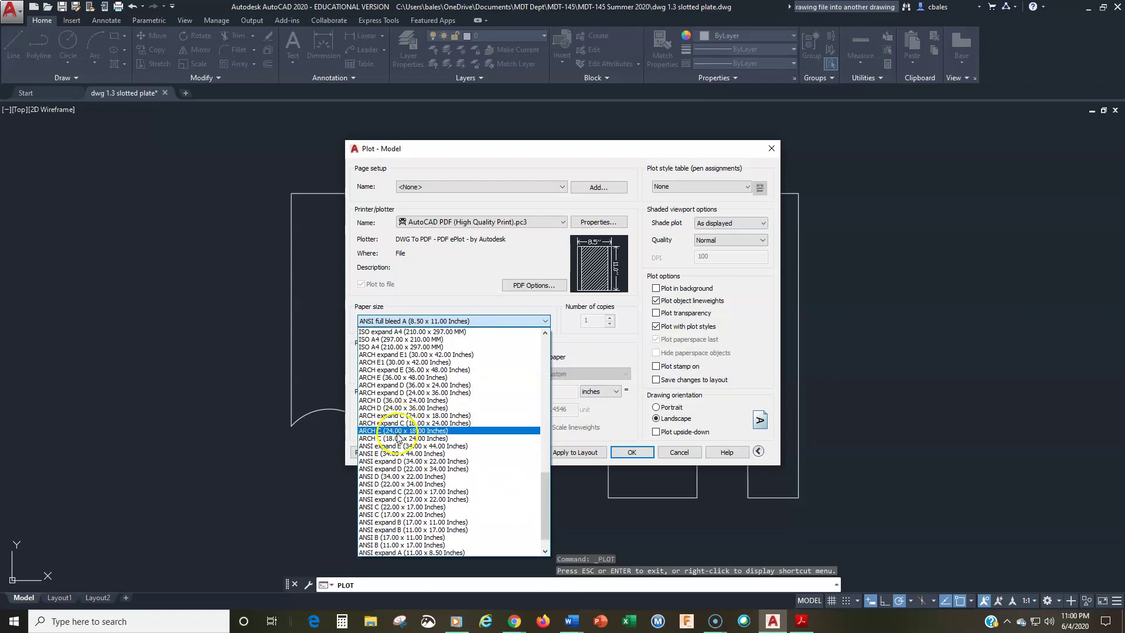
{"action": "scroll", "coordinate": [396, 450], "scroll_direction": "down", "scroll_amount": 2}
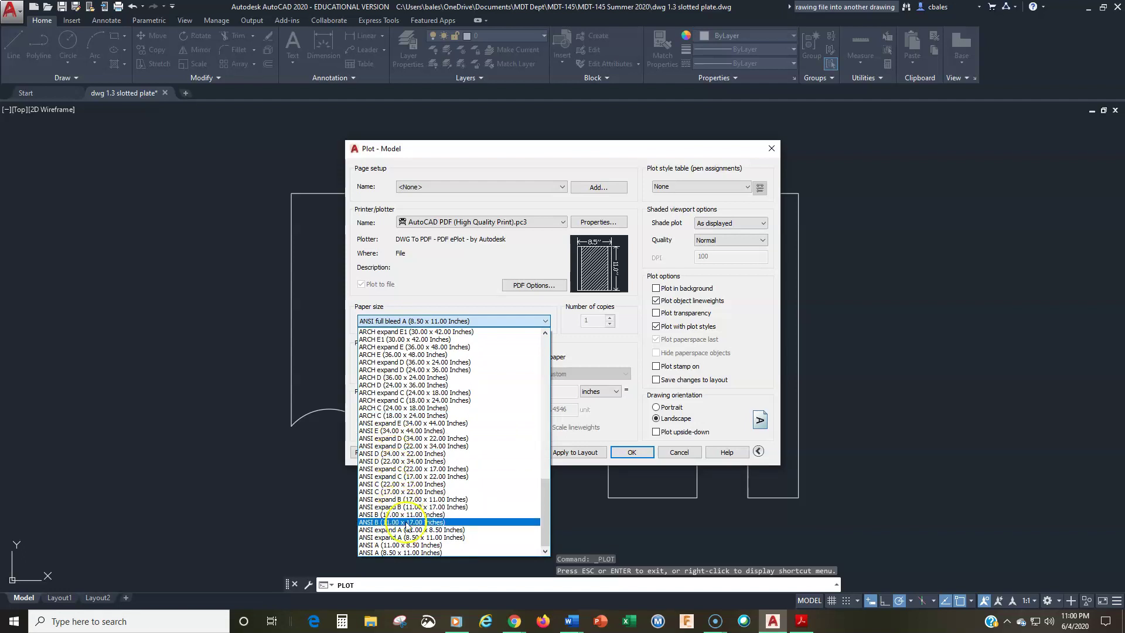
{"action": "left_click", "coordinate": [411, 553]}
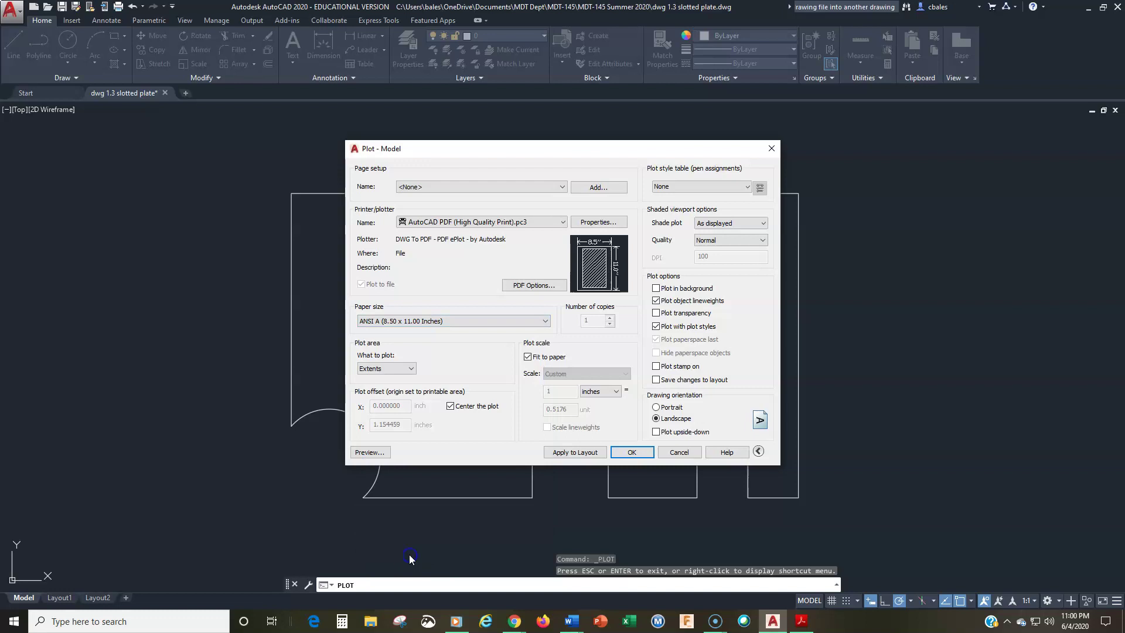
{"action": "left_click", "coordinate": [370, 451]}
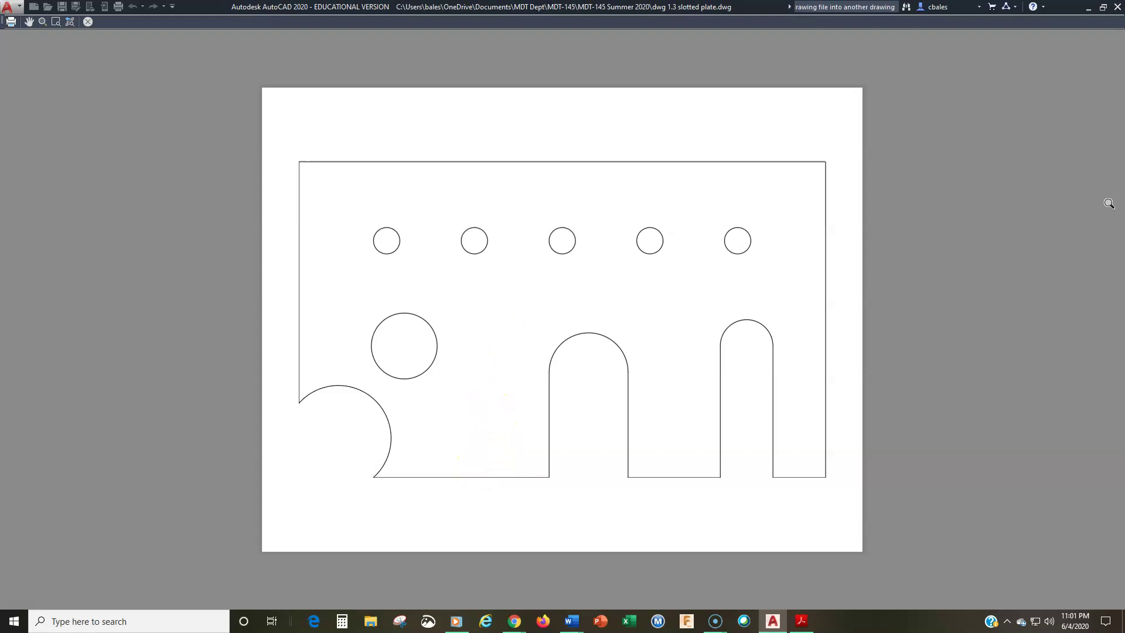
{"action": "left_click", "coordinate": [87, 21]}
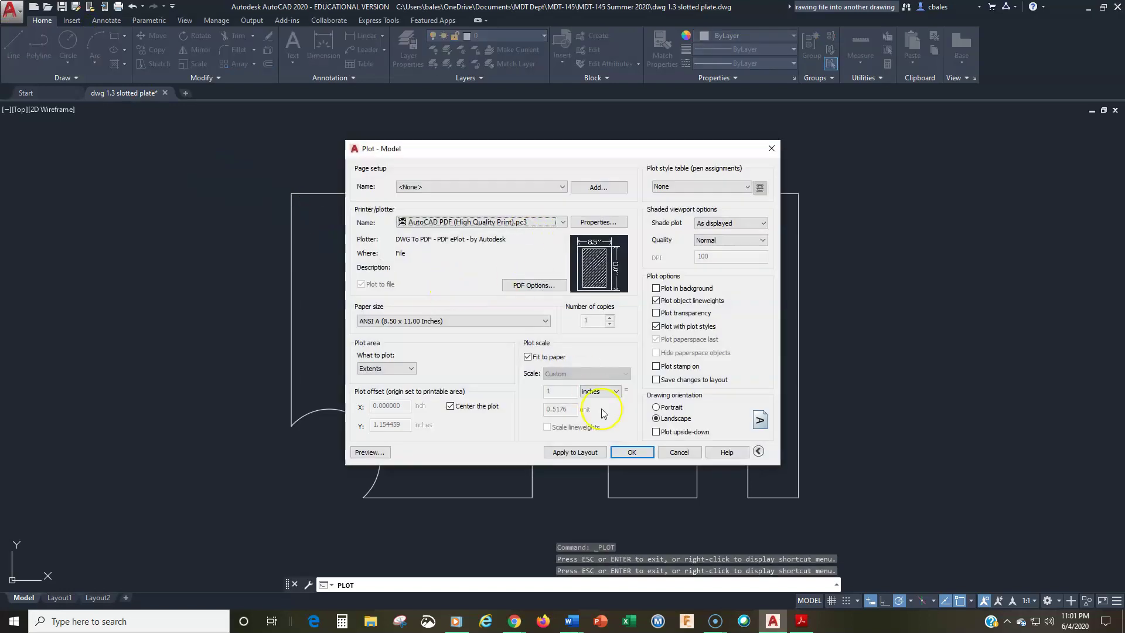
- Plot to PDF, saving dwg 1.3 slotted plate-Model.pdf in OneDrive > Documents > MDT Dept > MDT-145 > MDT-145 Summer 2020
{"action": "left_click", "coordinate": [631, 452]}
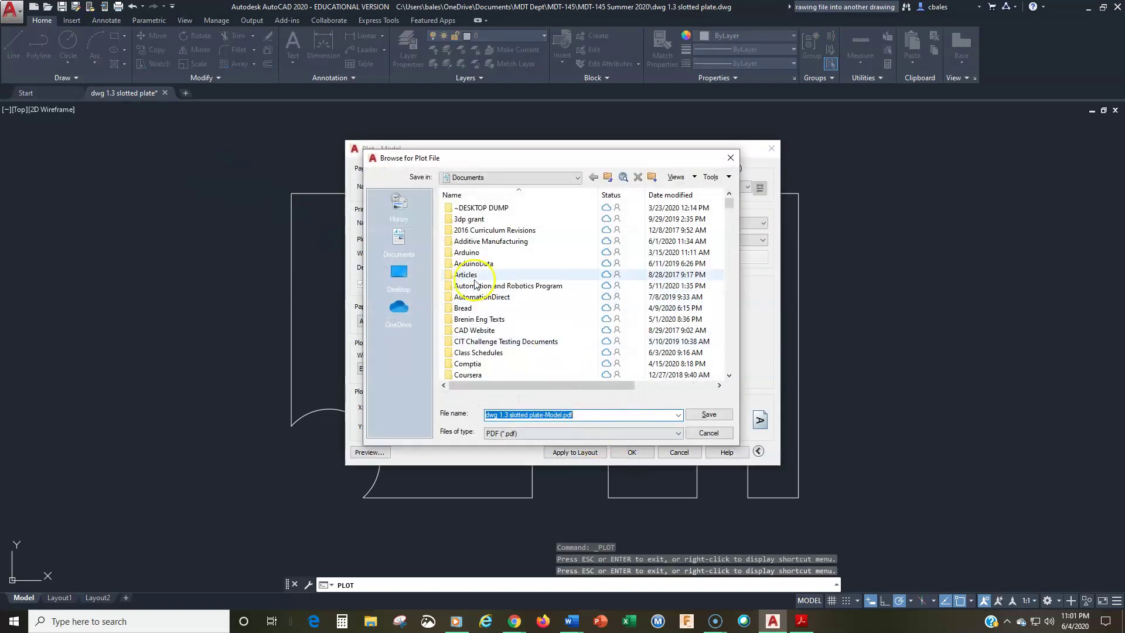
{"action": "left_click", "coordinate": [480, 178]}
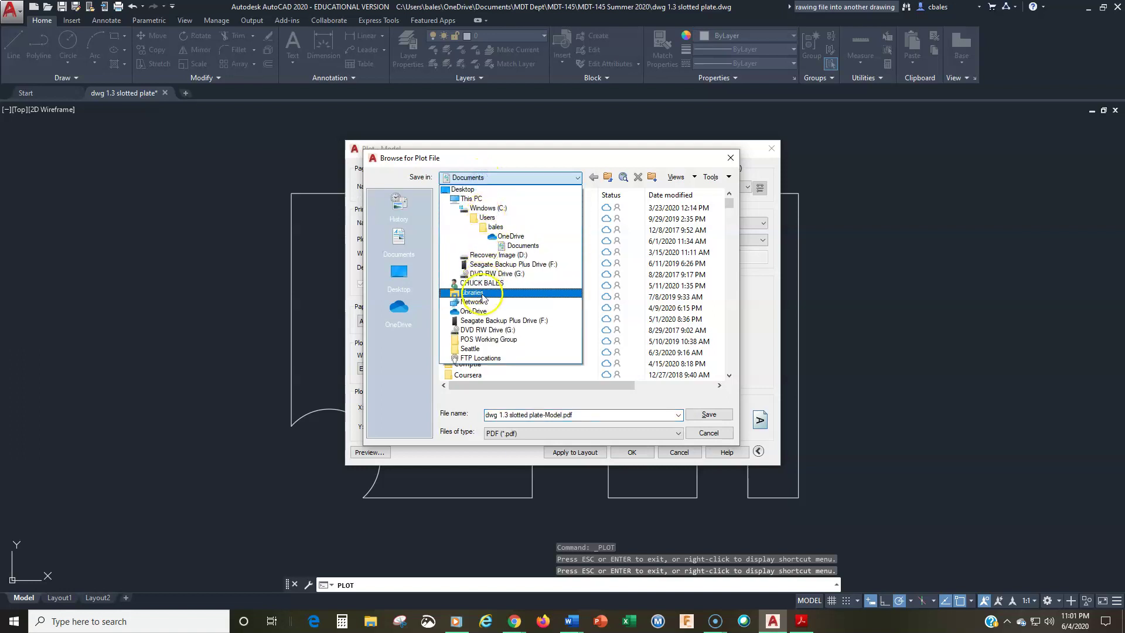
{"action": "left_click", "coordinate": [473, 311]}
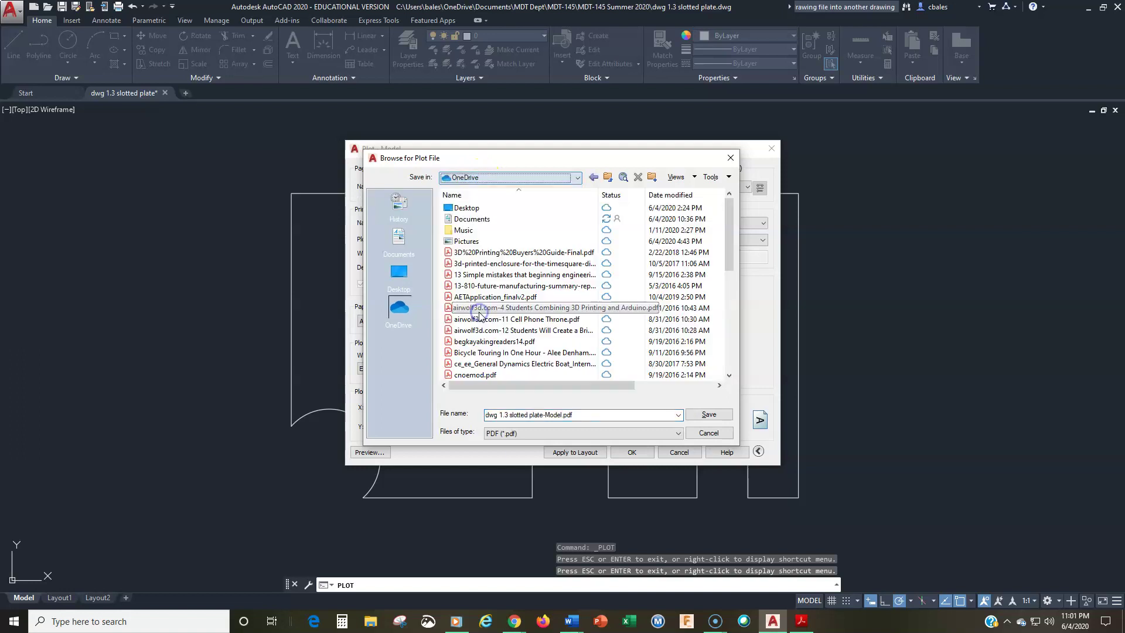
{"action": "double_click", "coordinate": [468, 219]}
{"action": "scroll", "coordinate": [473, 365], "scroll_direction": "down", "scroll_amount": 3}
{"action": "scroll", "coordinate": [473, 360], "scroll_direction": "down", "scroll_amount": 6}
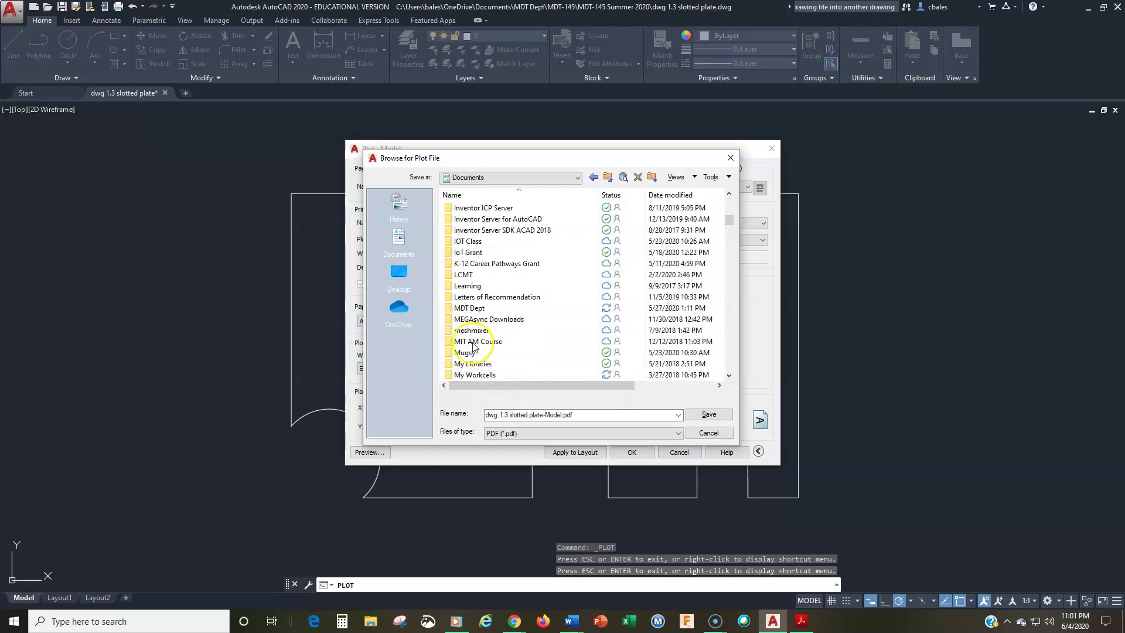
{"action": "double_click", "coordinate": [468, 308]}
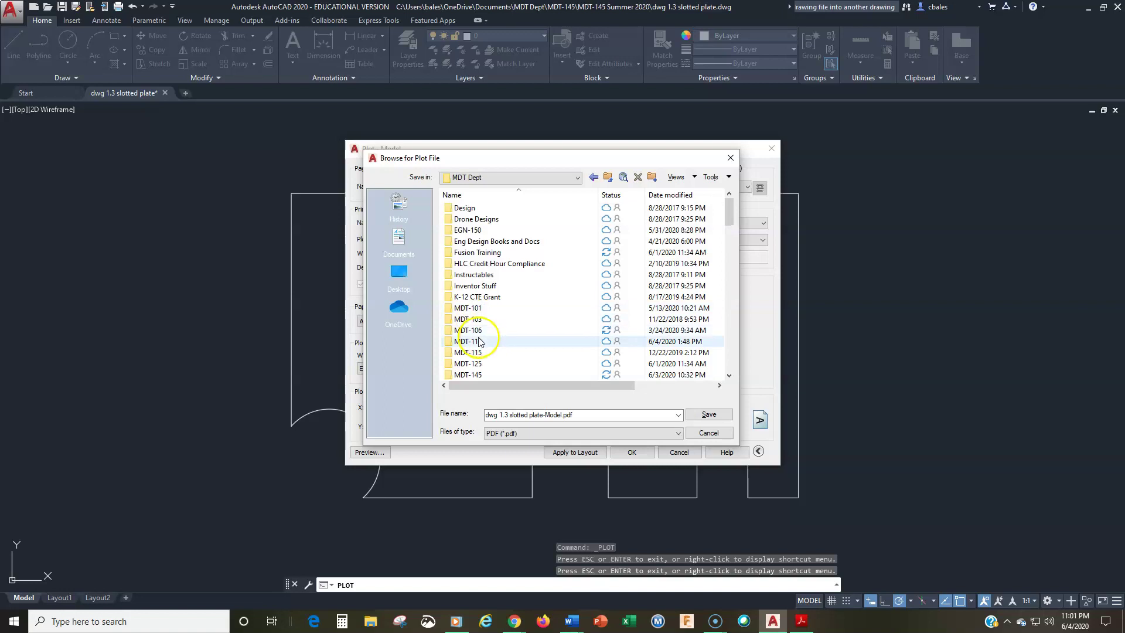
{"action": "double_click", "coordinate": [467, 374]}
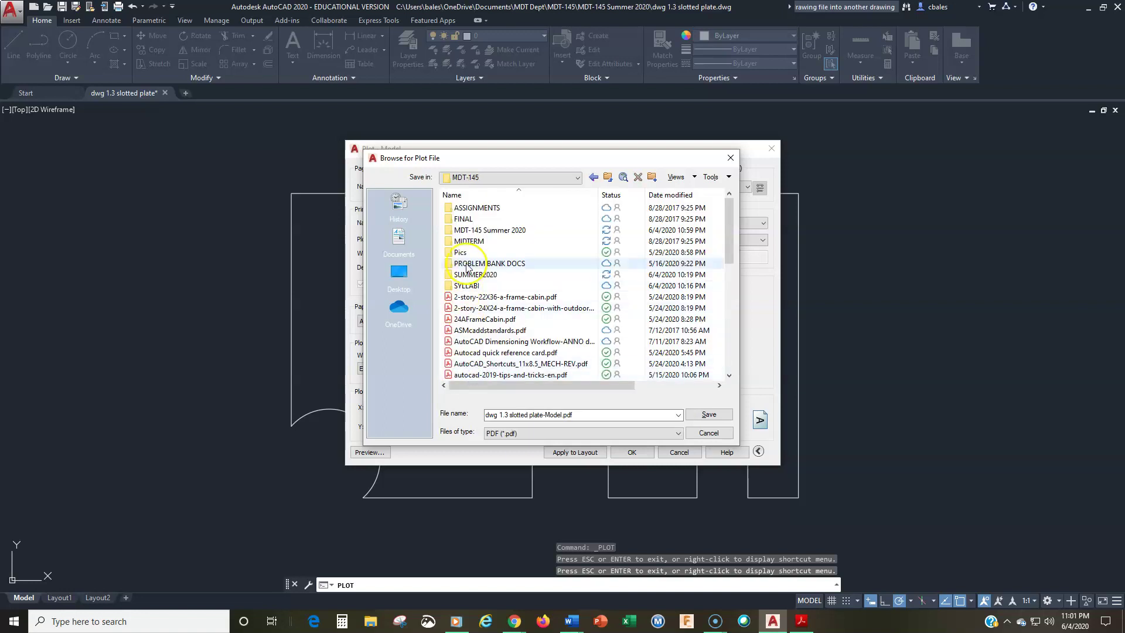
{"action": "double_click", "coordinate": [469, 231]}
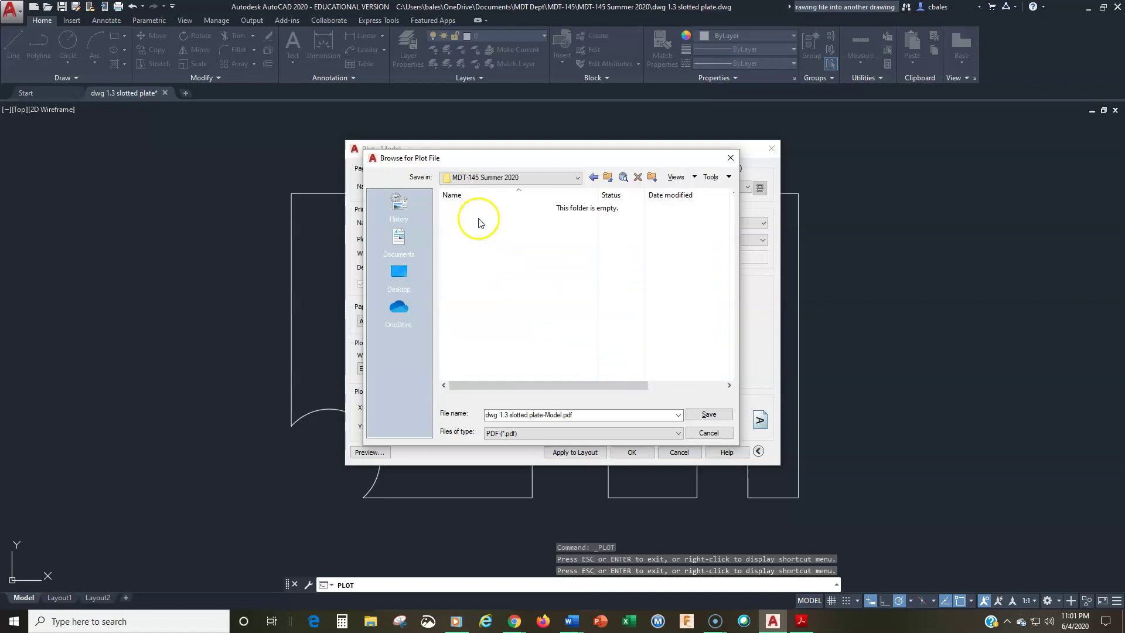
{"action": "left_click", "coordinate": [706, 414]}
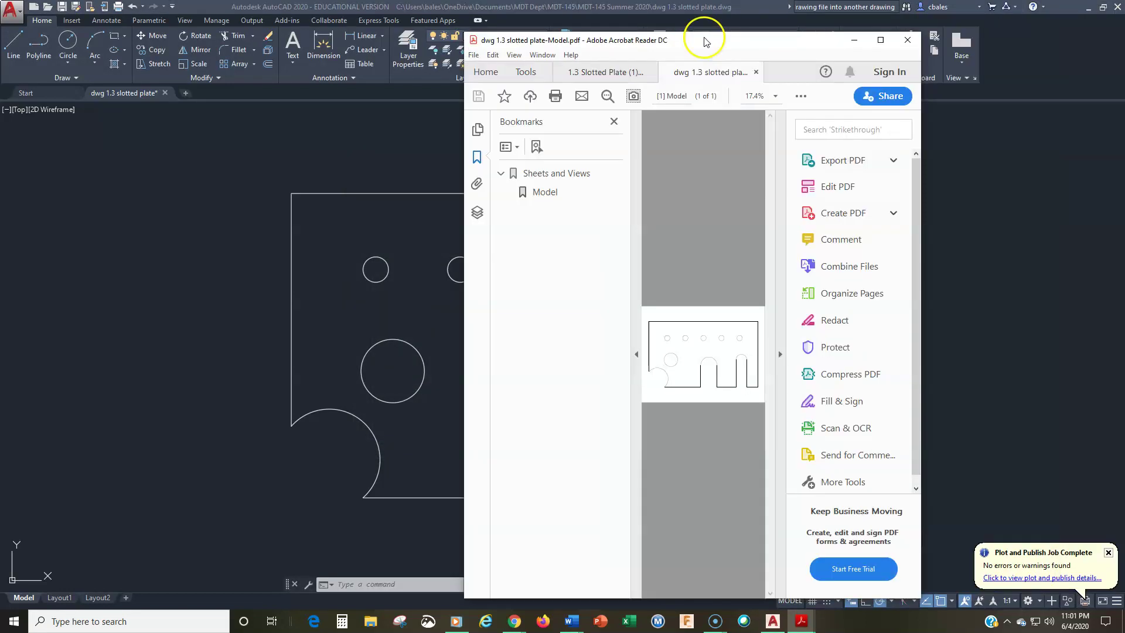
- Inspect the plotted slotted plate PDF in Acrobat Reader with the side panes collapsed, and close that document
{"action": "left_click_drag", "start_coordinate": [705, 41], "coordinate": [482, 34]}
{"action": "left_click", "coordinate": [414, 346]}
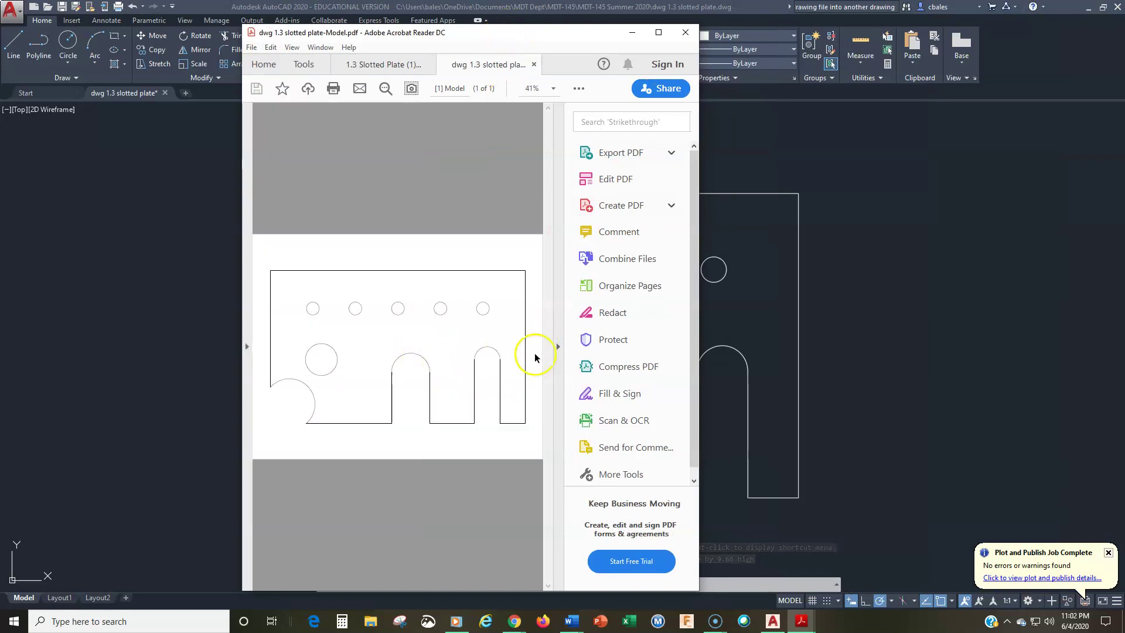
{"action": "left_click", "coordinate": [557, 347]}
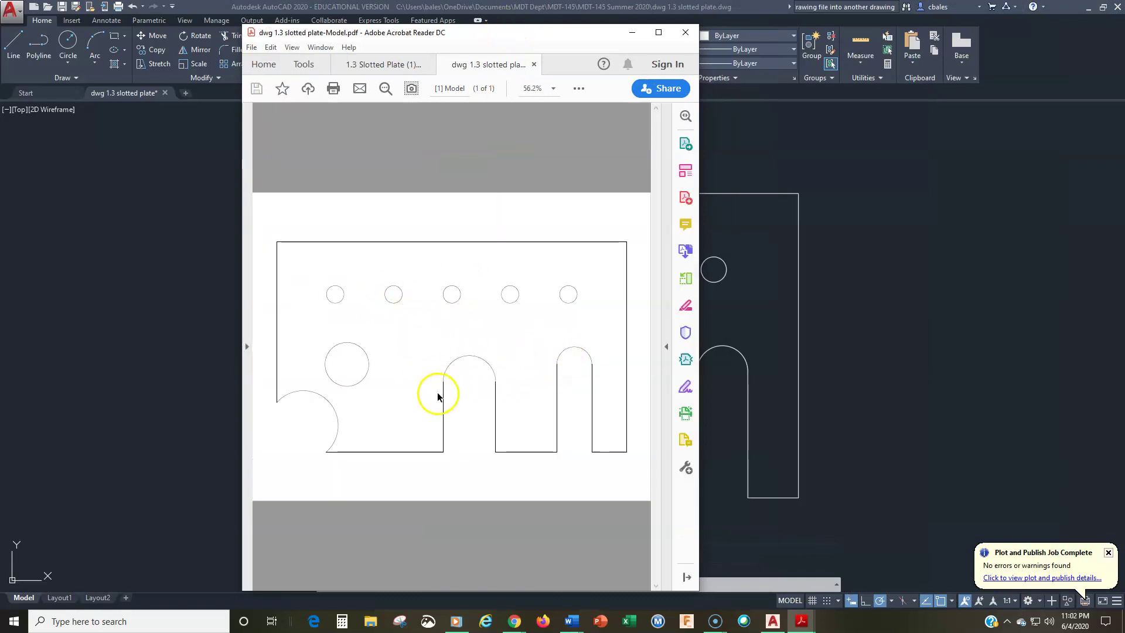
{"action": "left_click", "coordinate": [534, 65]}
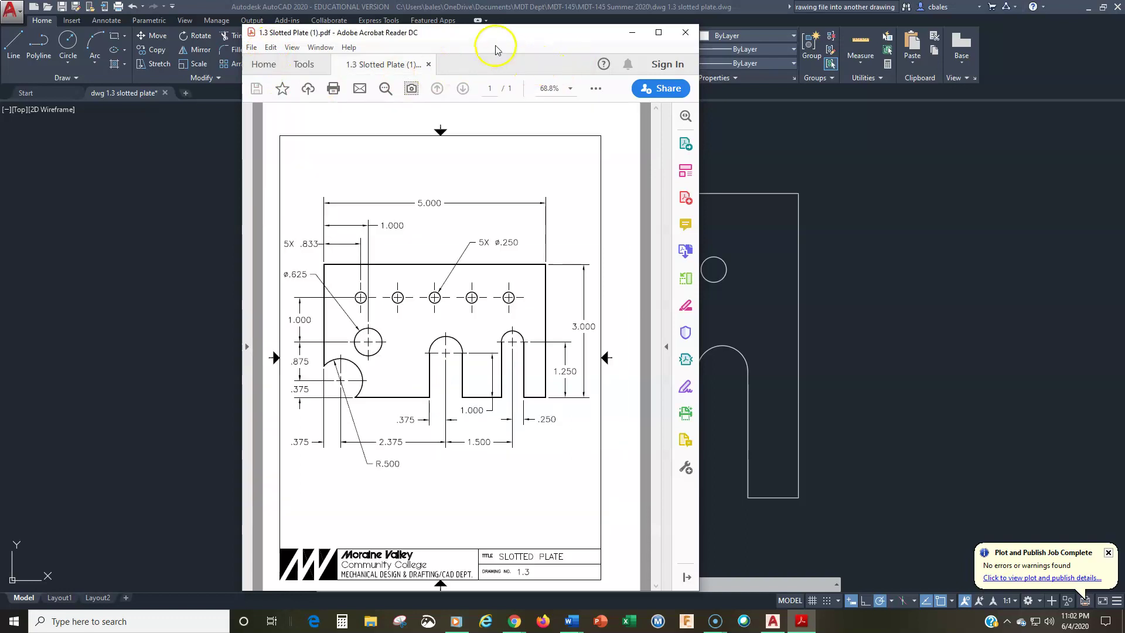
- Switch to the Drawing 1.3: Slotted Plate assignment in Chrome, review its instructions and mark it as done
{"action": "left_click", "coordinate": [513, 621]}
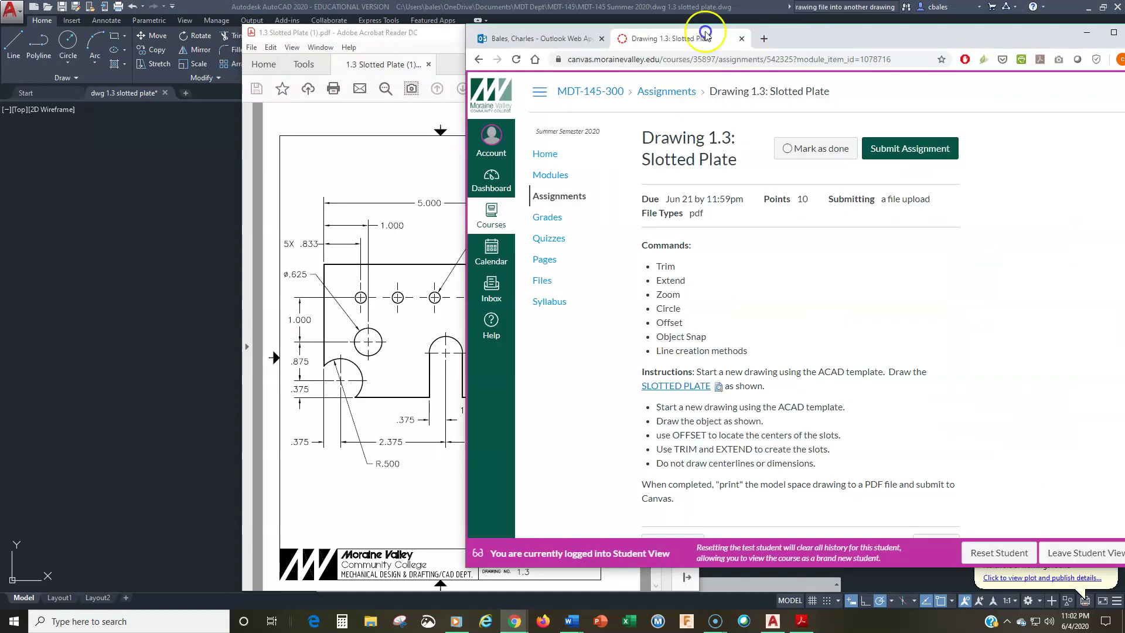
{"action": "scroll", "coordinate": [644, 424], "scroll_direction": "down", "scroll_amount": 1}
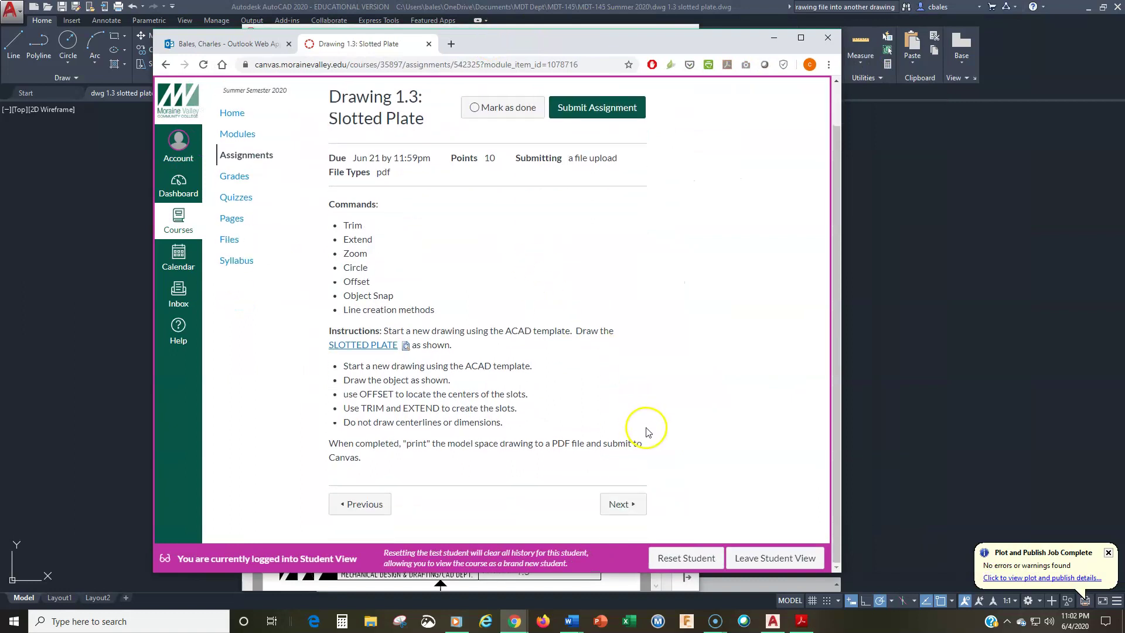
{"action": "scroll", "coordinate": [644, 438], "scroll_direction": "up", "scroll_amount": 1}
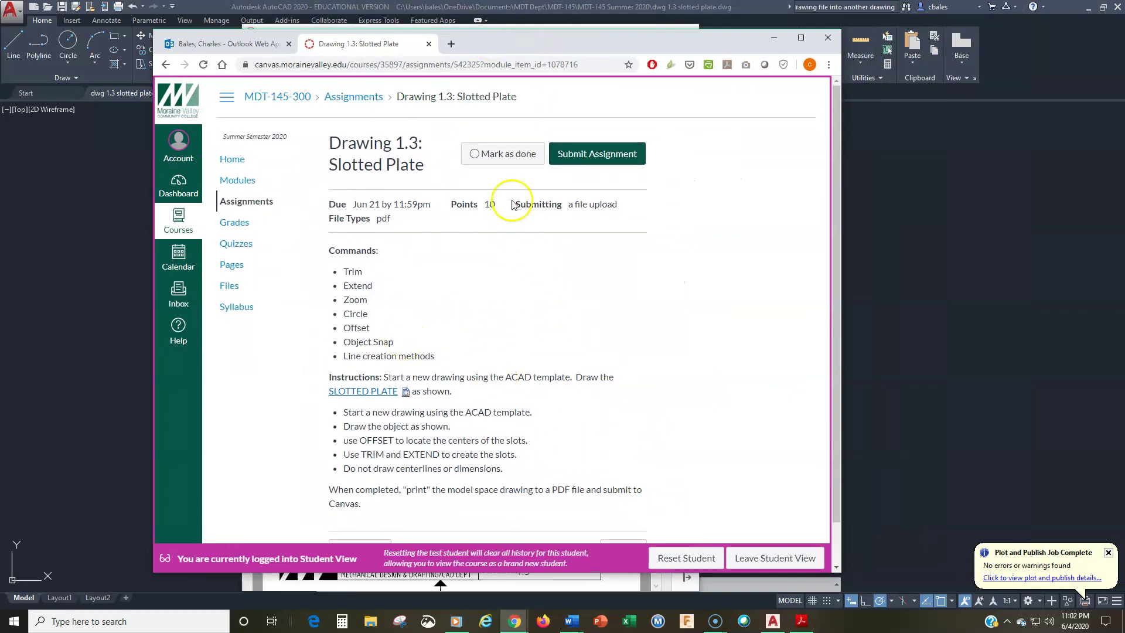
{"action": "left_click", "coordinate": [482, 163]}
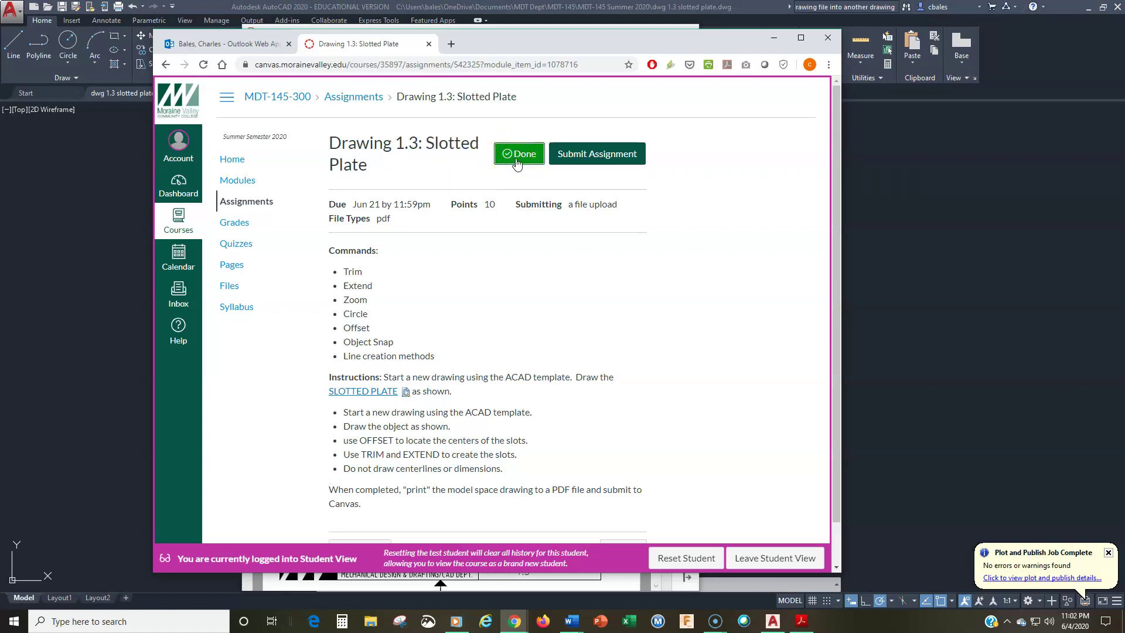
- Submit dwg 1.3 slotted plate-Model.pdf from MDT-145 > MDT-145 Summer 2020 as the assignment's file upload
{"action": "left_click", "coordinate": [586, 157]}
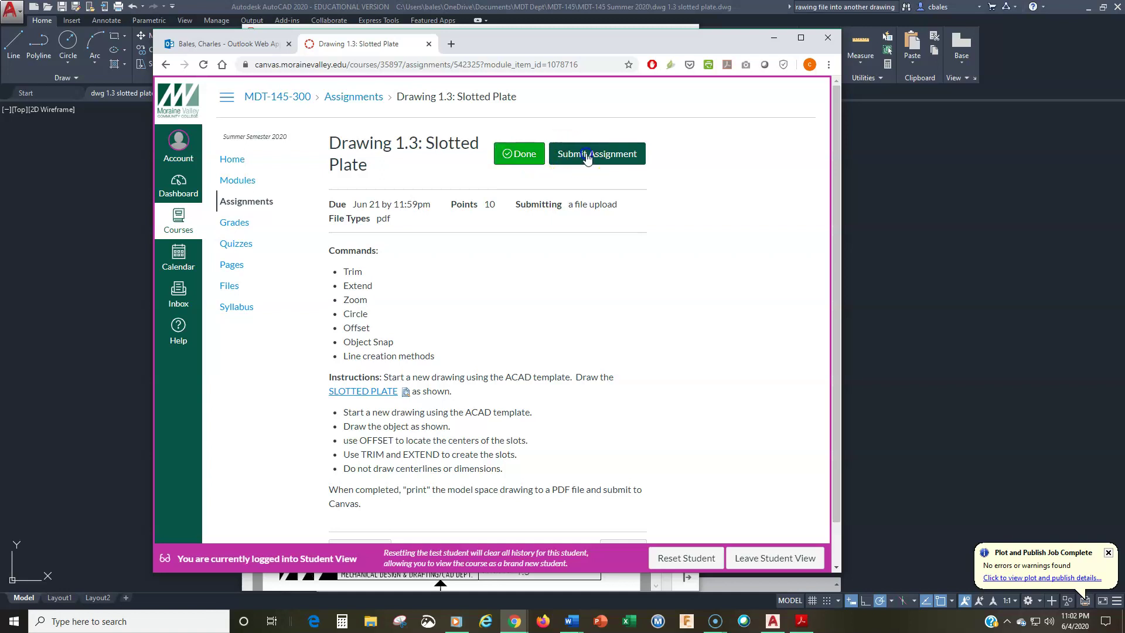
{"action": "scroll", "coordinate": [511, 256], "scroll_direction": "down", "scroll_amount": 4}
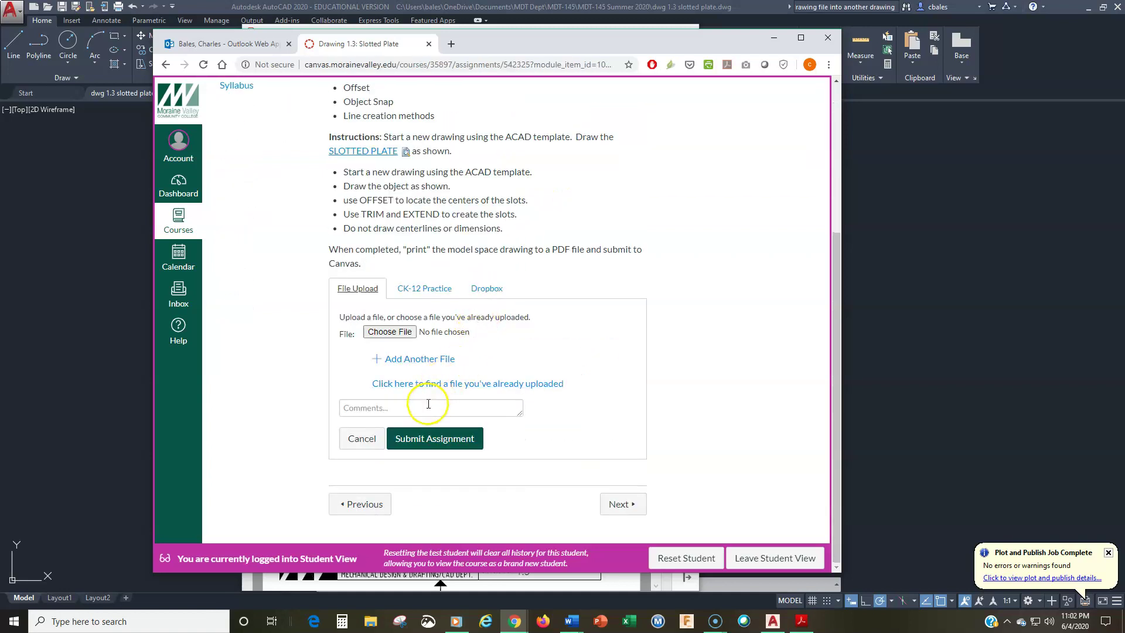
{"action": "left_click", "coordinate": [386, 332]}
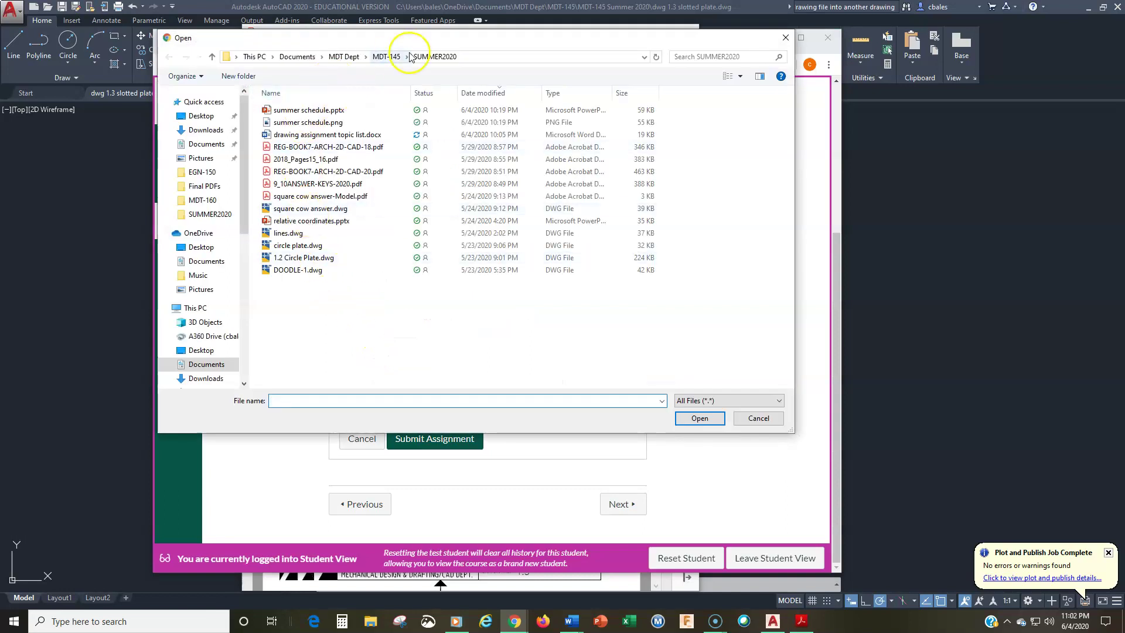
{"action": "left_click", "coordinate": [391, 59]}
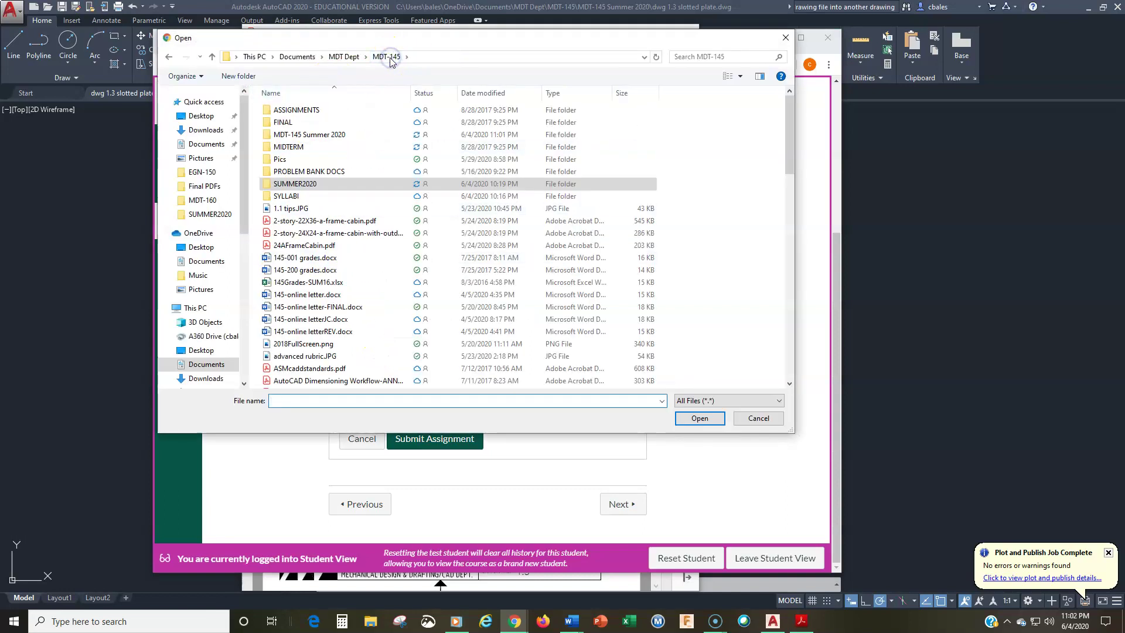
{"action": "double_click", "coordinate": [321, 136]}
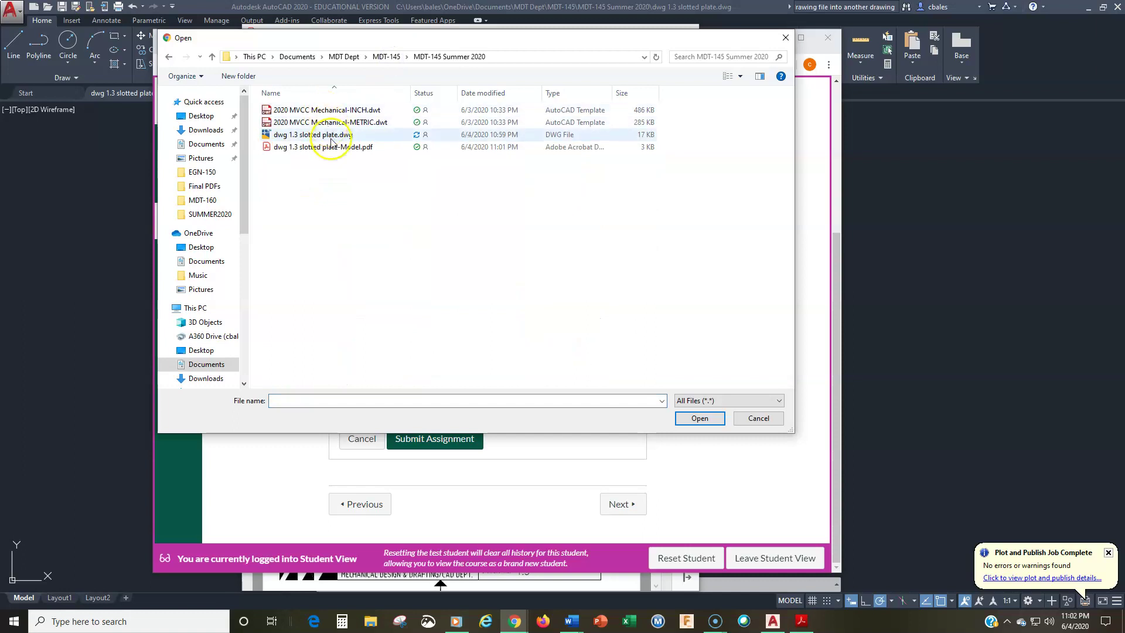
{"action": "left_click", "coordinate": [327, 209]}
{"action": "left_click", "coordinate": [316, 149]}
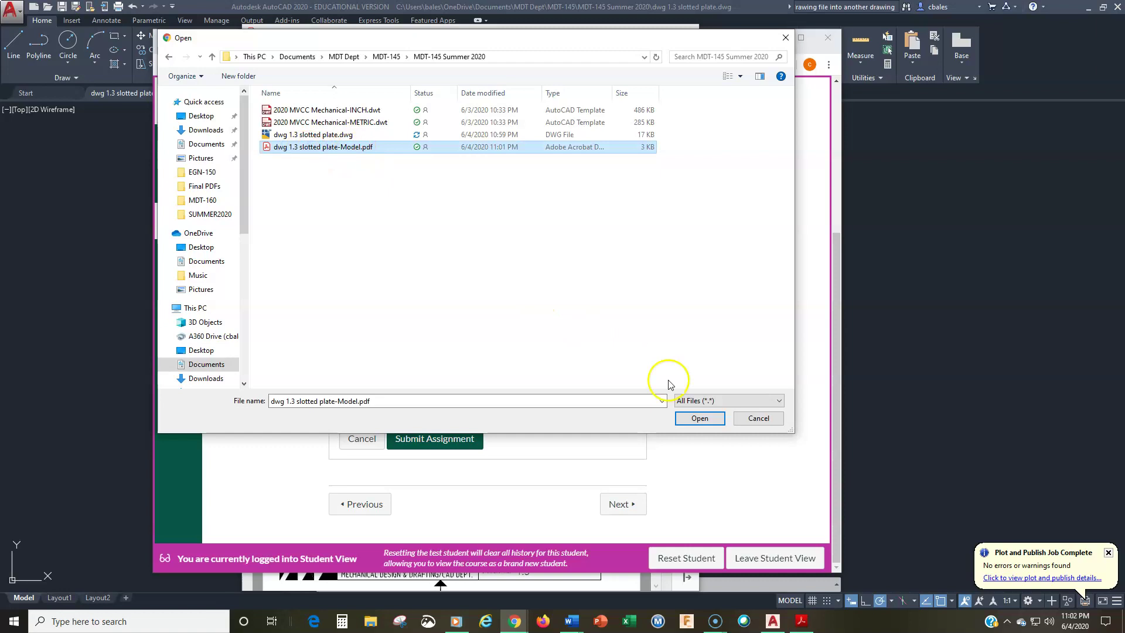
{"action": "left_click", "coordinate": [699, 418]}
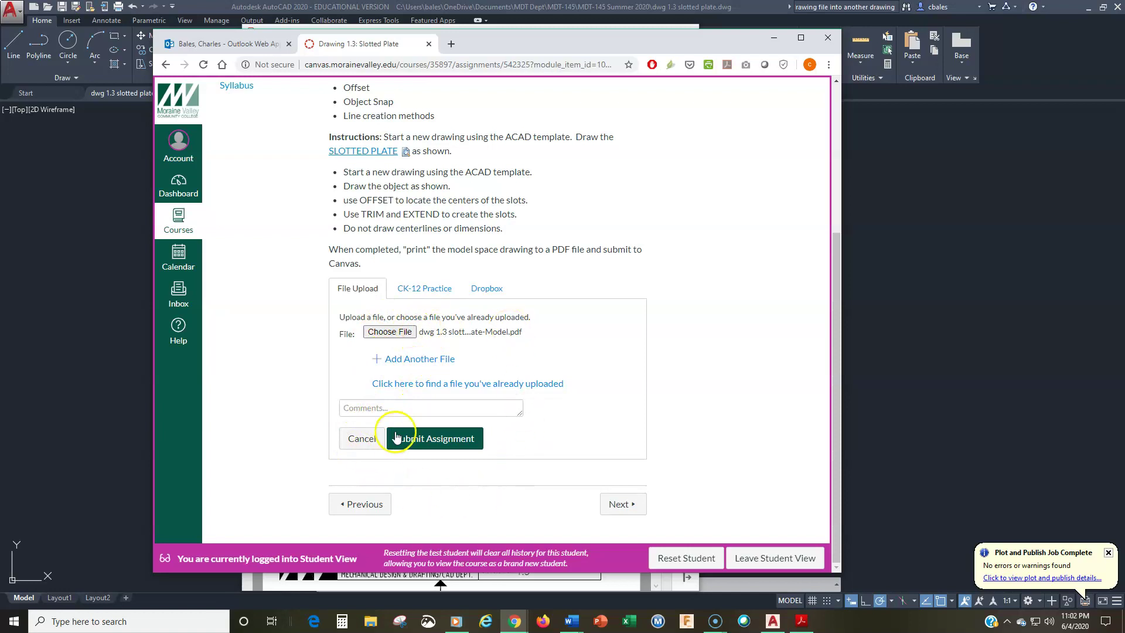
{"action": "left_click", "coordinate": [440, 440]}
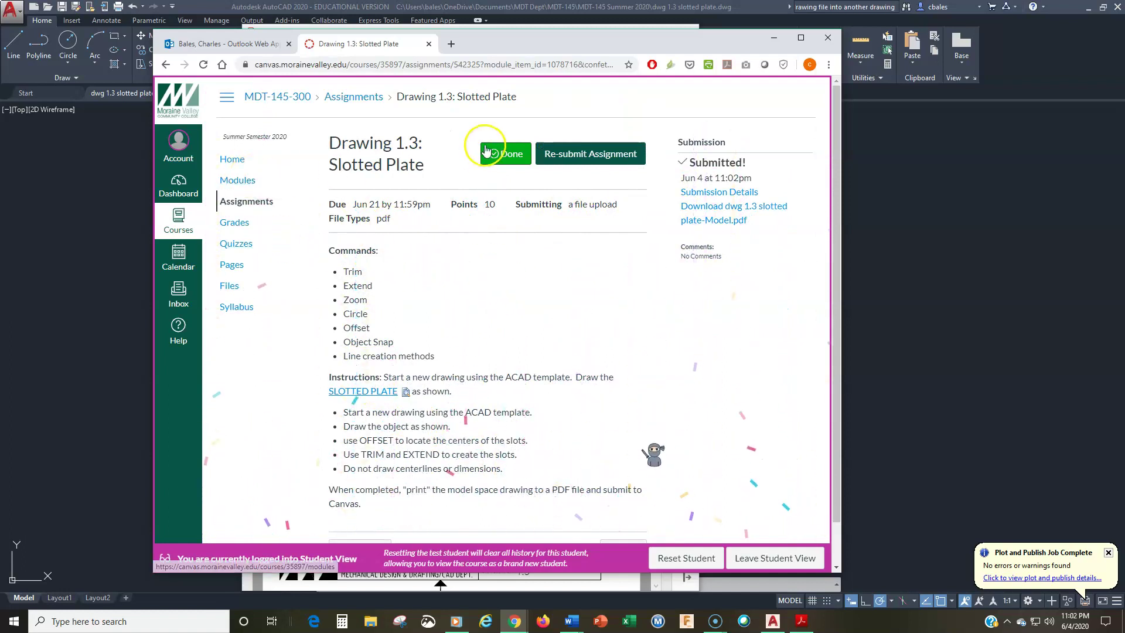
- Review the completion marks of the Module 1 drawings on the course's Modules page, and return to the AutoCAD drawing
{"action": "left_click", "coordinate": [236, 180]}
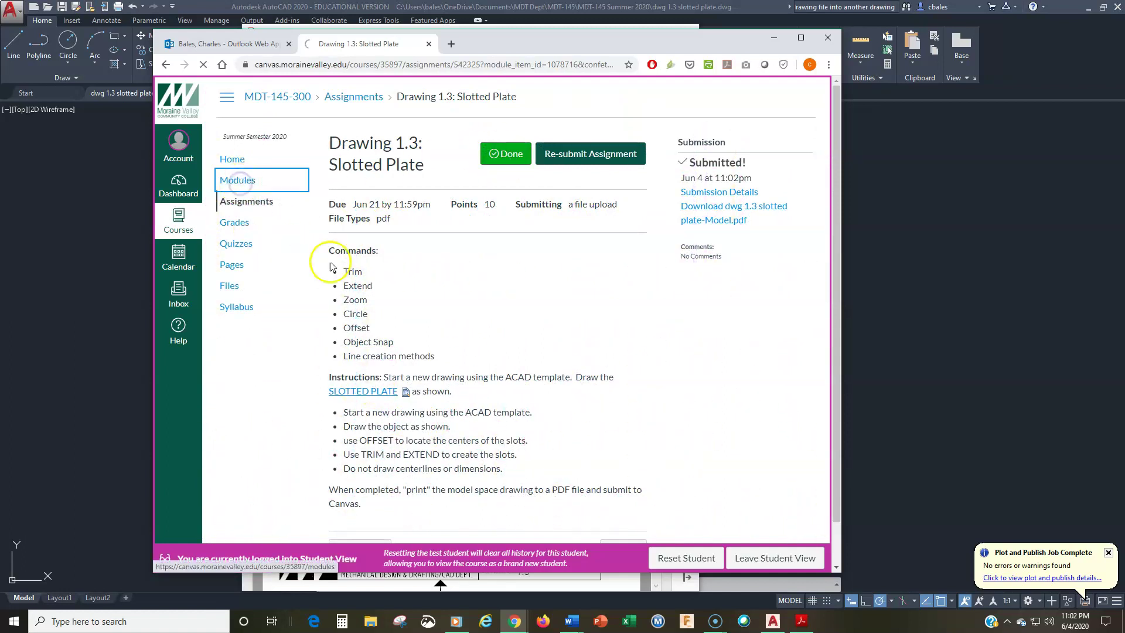
{"action": "scroll", "coordinate": [474, 334], "scroll_direction": "down", "scroll_amount": 5}
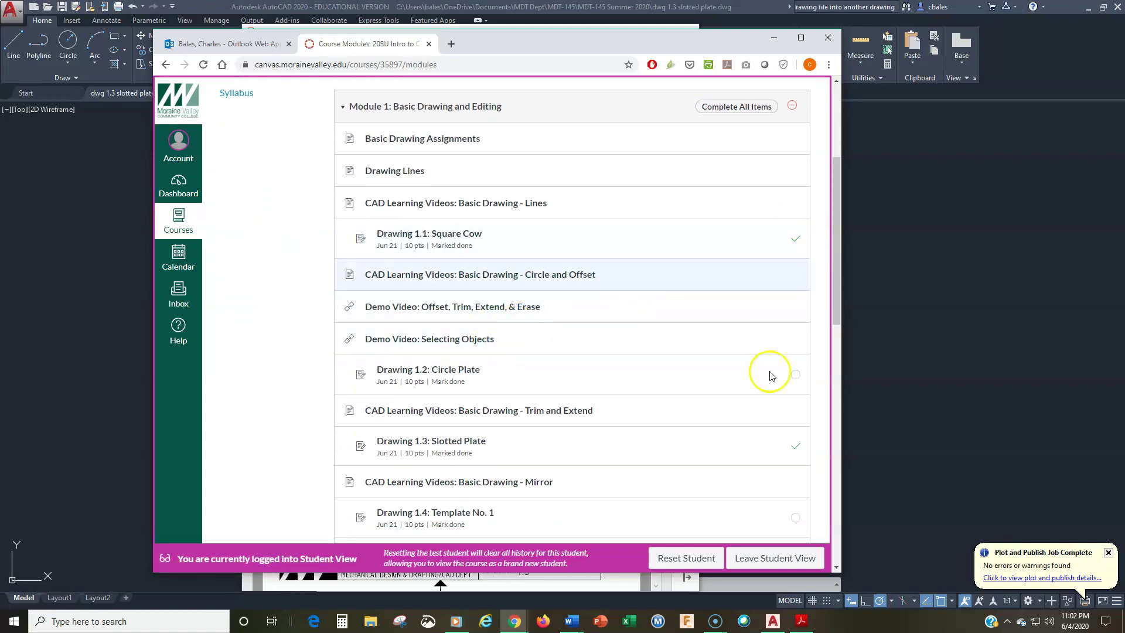
{"action": "scroll", "coordinate": [753, 443], "scroll_direction": "down", "scroll_amount": 2}
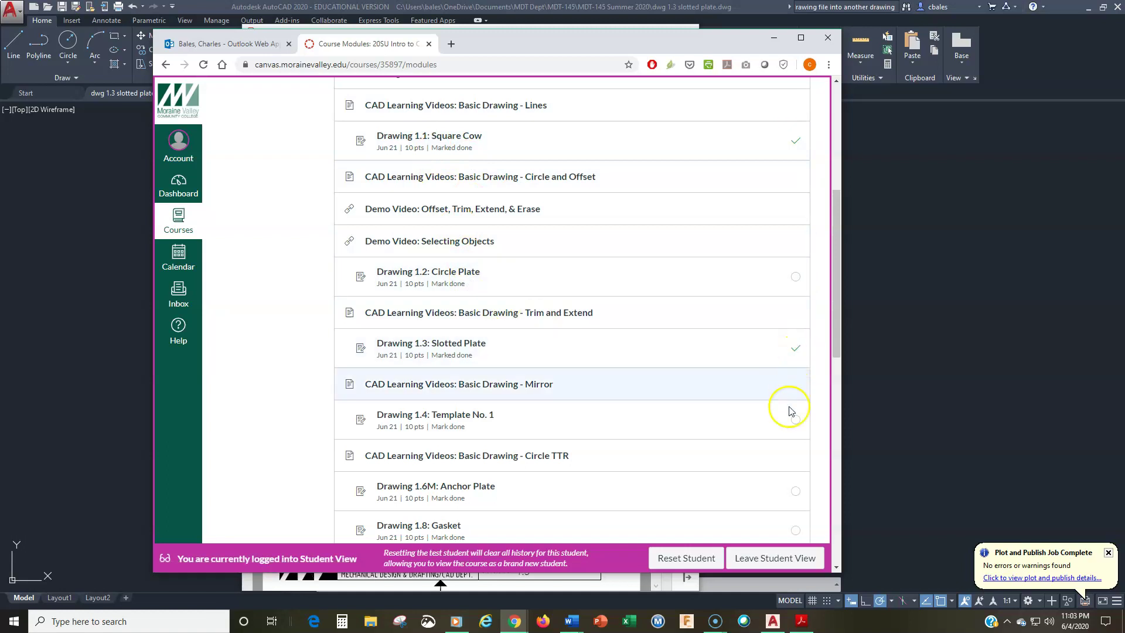
{"action": "scroll", "coordinate": [644, 440], "scroll_direction": "down", "scroll_amount": 2}
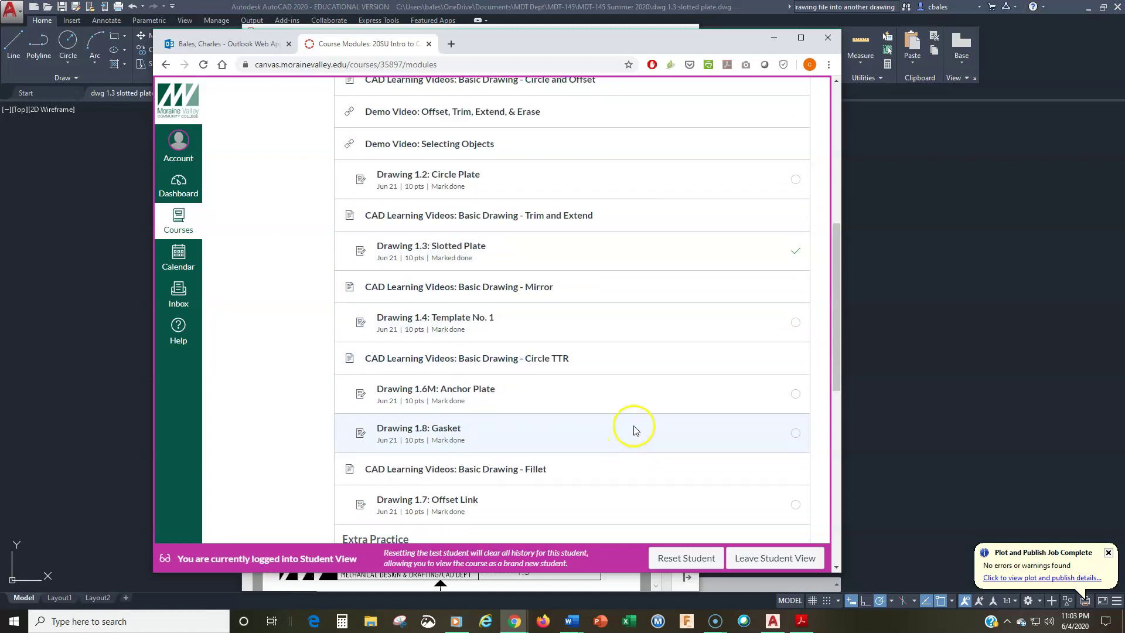
{"action": "mouse_move", "coordinate": [598, 47]}
{"action": "left_mouse_down"}
{"action": "mouse_move", "coordinate": [637, 59]}
{"action": "mouse_move", "coordinate": [1124, 73]}
{"action": "left_mouse_up"}
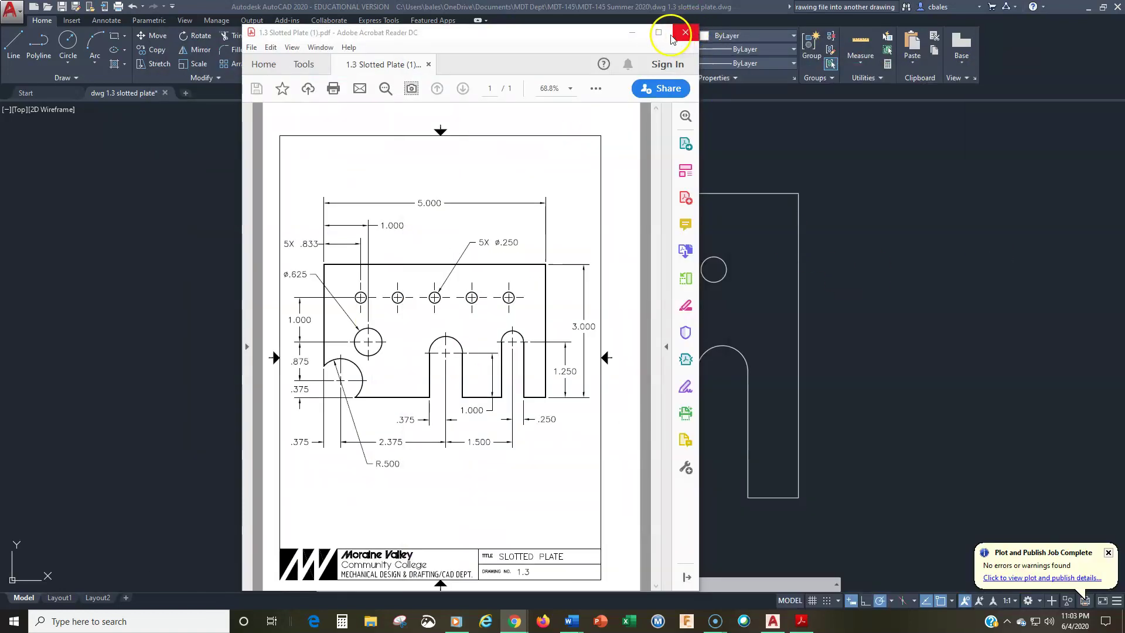
{"action": "left_click_drag", "start_coordinate": [579, 29], "coordinate": [1124, 35]}
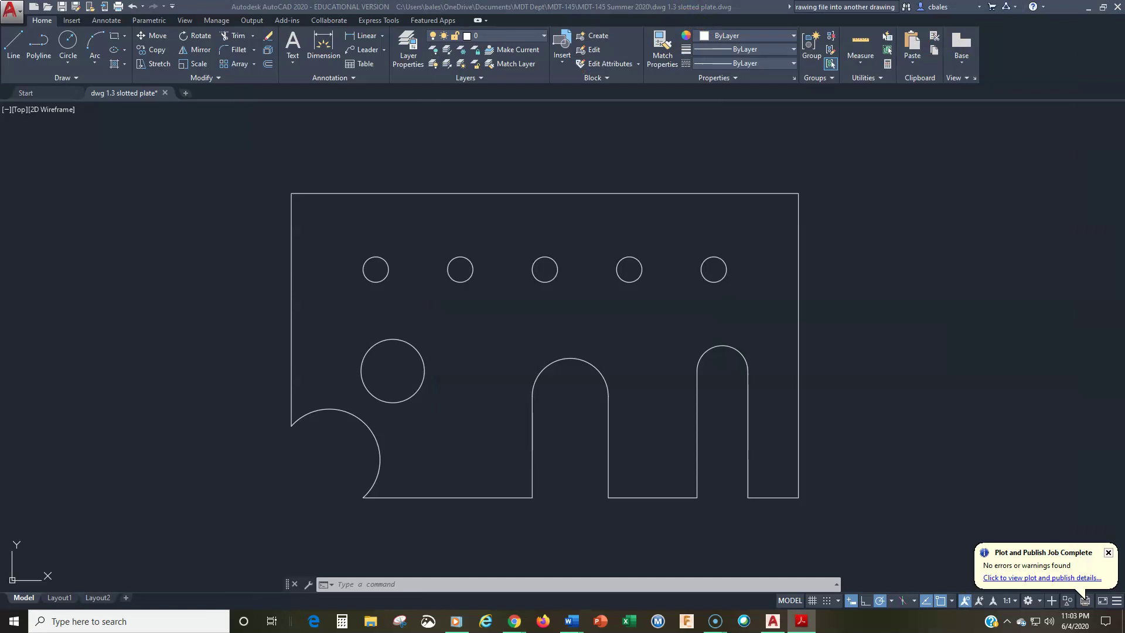